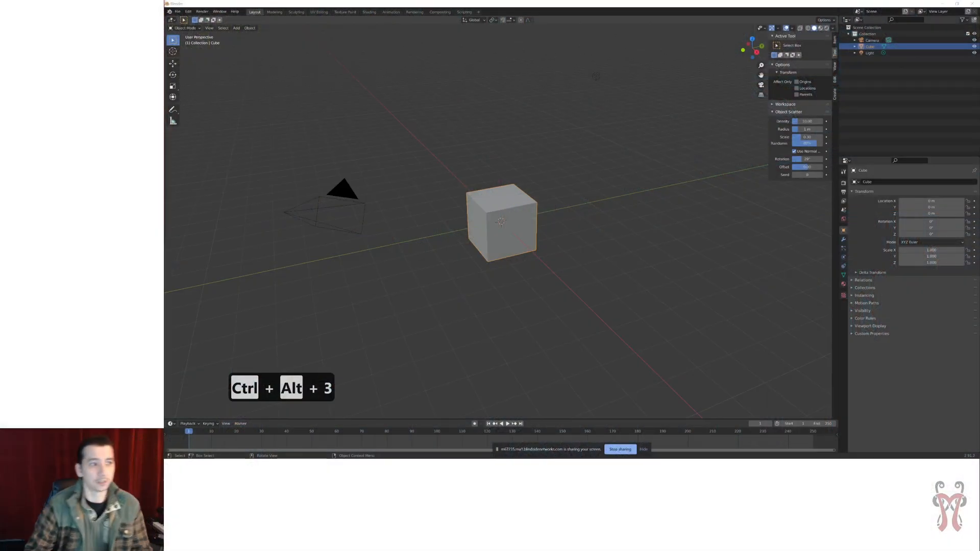
Examine the default cube and the surrounding scene from several angles and distances
scroll(531, 255, "up", 5)
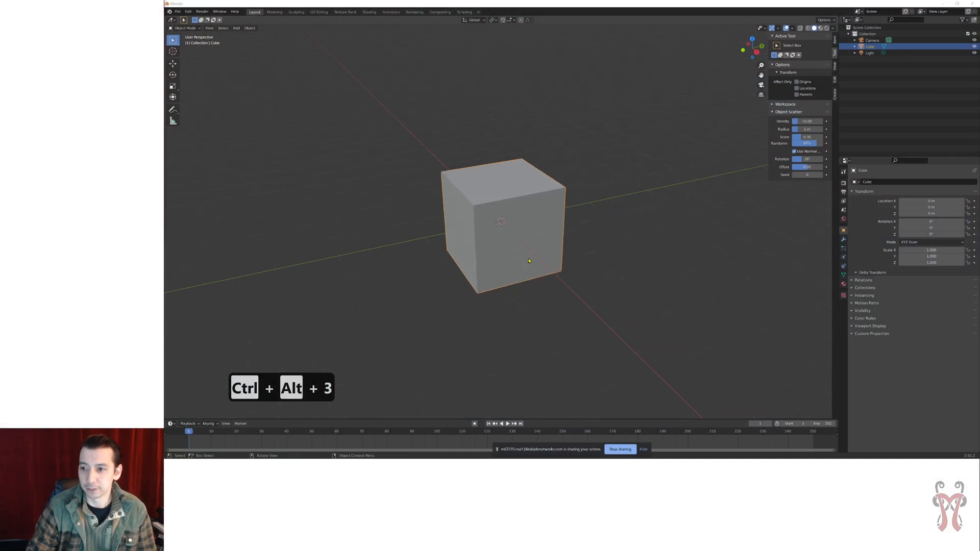
scroll(573, 263, "down", 3)
middle_click_drag(599, 266, 558, 257)
scroll(529, 257, "up", 3)
scroll(529, 257, "down", 3)
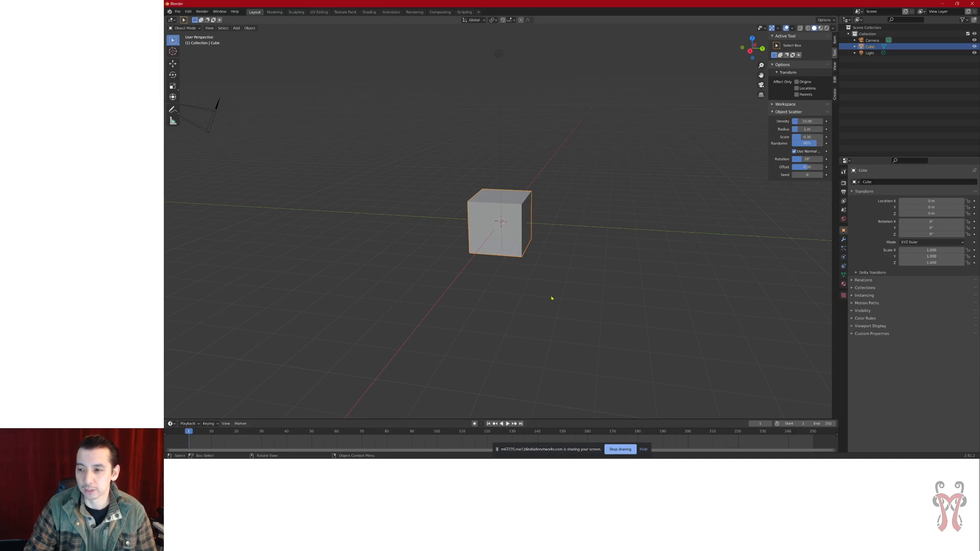
scroll(550, 288, "down", 3)
middle_click_drag(481, 266, 507, 218)
scroll(545, 289, "up", 2)
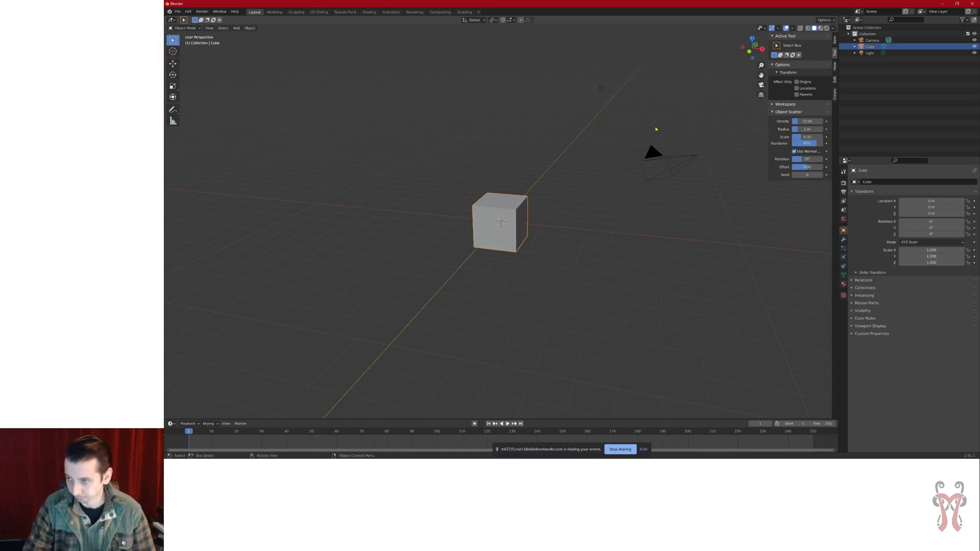
Select the scene's light and the cube in turn, and clear the selection
left_click(604, 91)
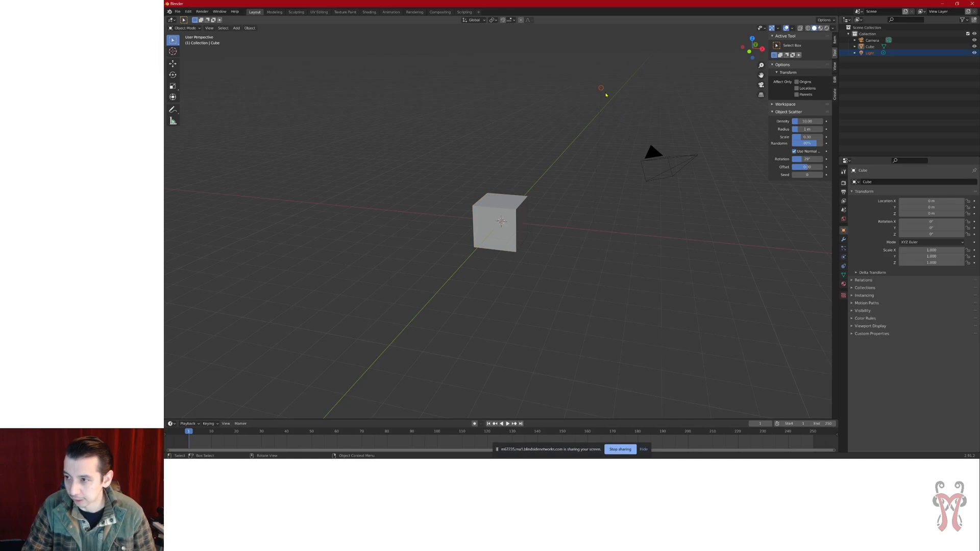
left_click(646, 181)
left_click(601, 89)
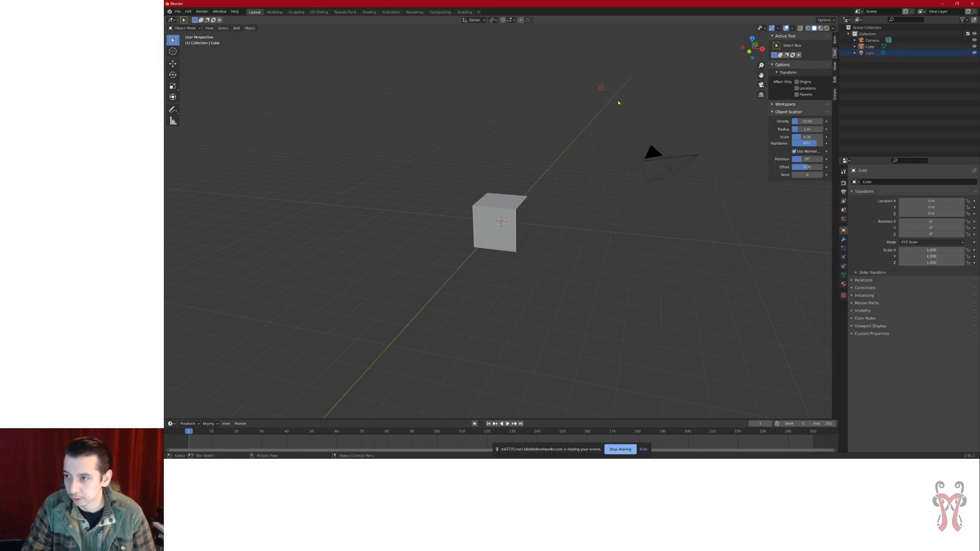
left_click(498, 222)
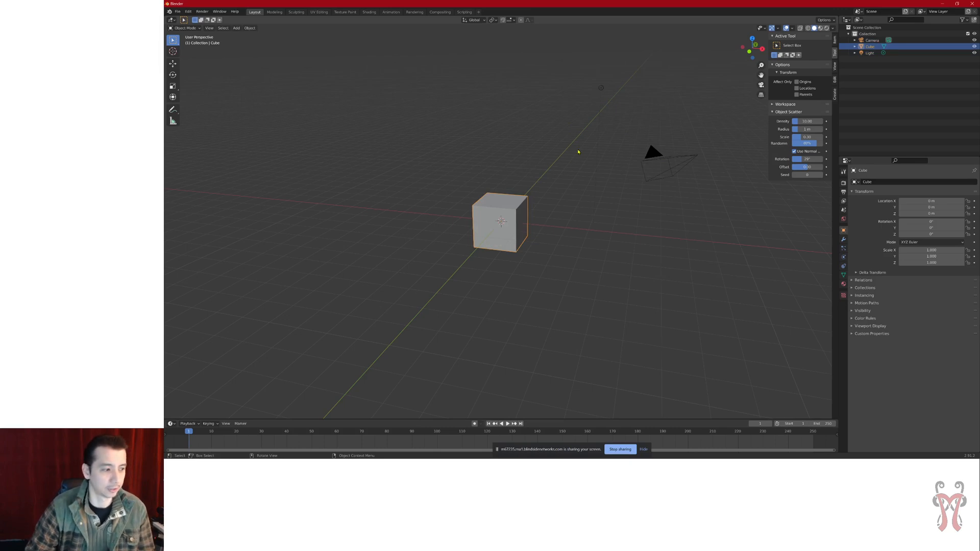
left_click(584, 234)
middle_click_drag(586, 246, 566, 242)
scroll(566, 242, "up", 2)
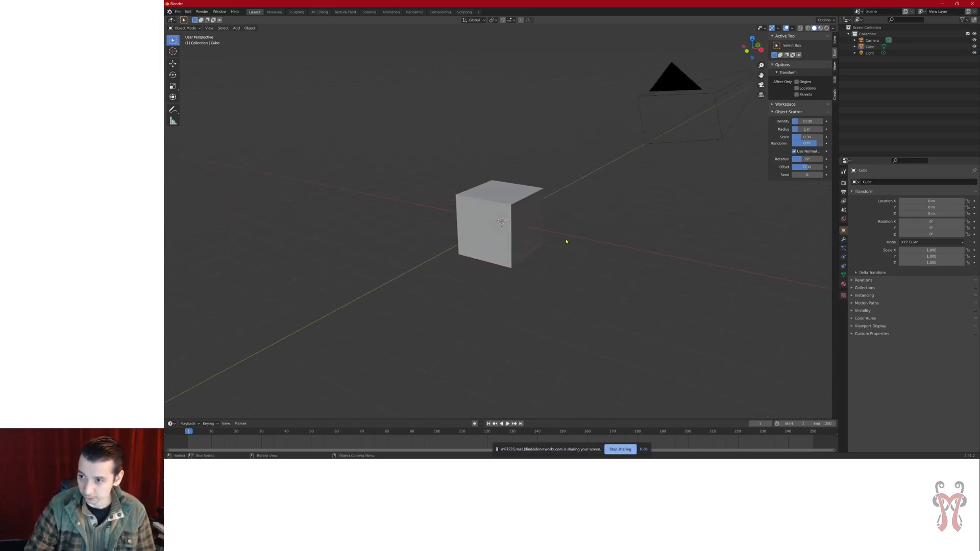
scroll(529, 234, "down", 3)
left_click(515, 230)
left_click(582, 230)
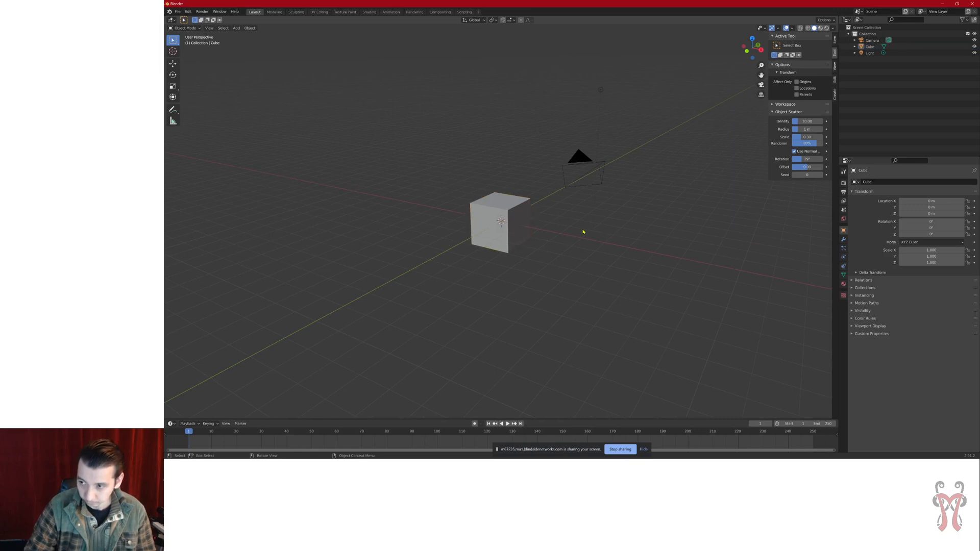
mouse_move(581, 229)
middle_mouse_down()
mouse_move(589, 225)
mouse_move(578, 232)
middle_mouse_up()
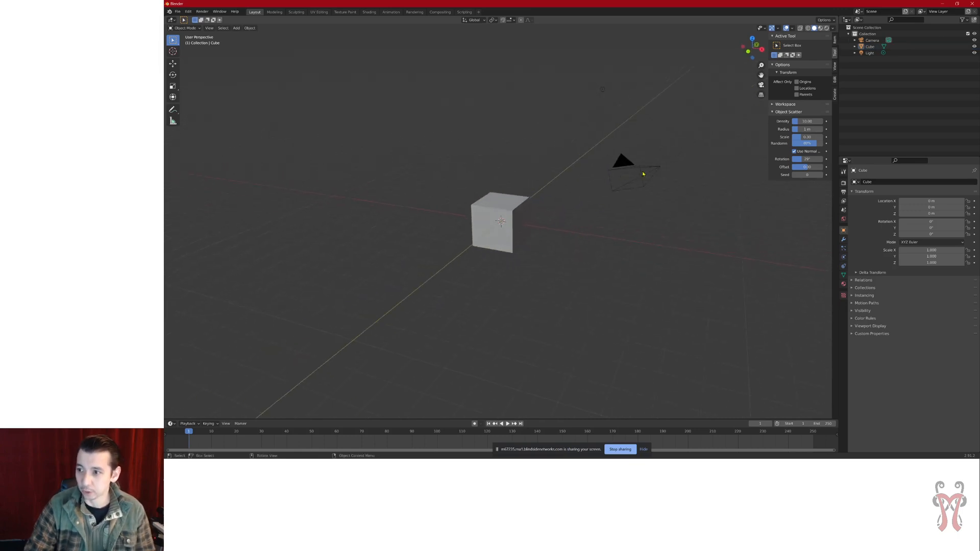
Select the camera and switch back and forth between the camera view and the user perspective
left_click(616, 160)
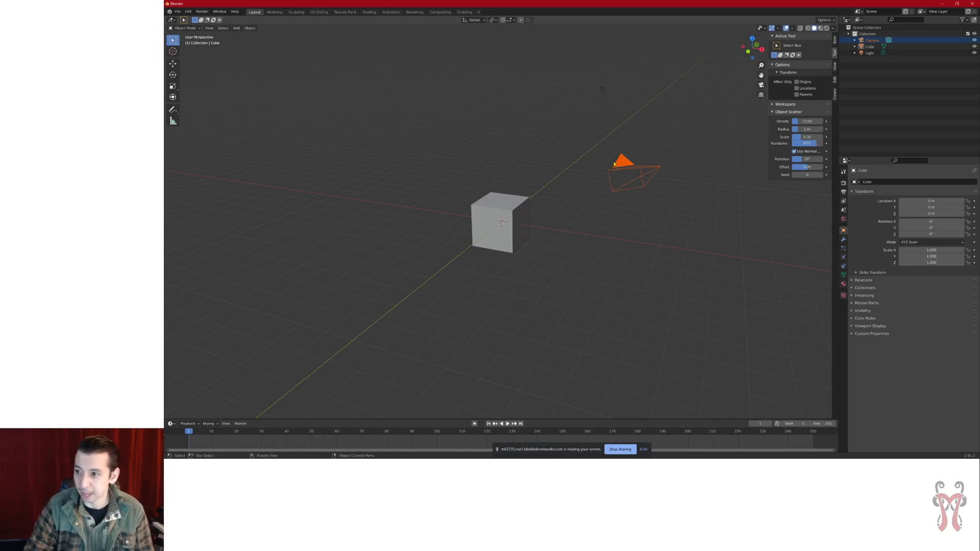
key("KP_0")
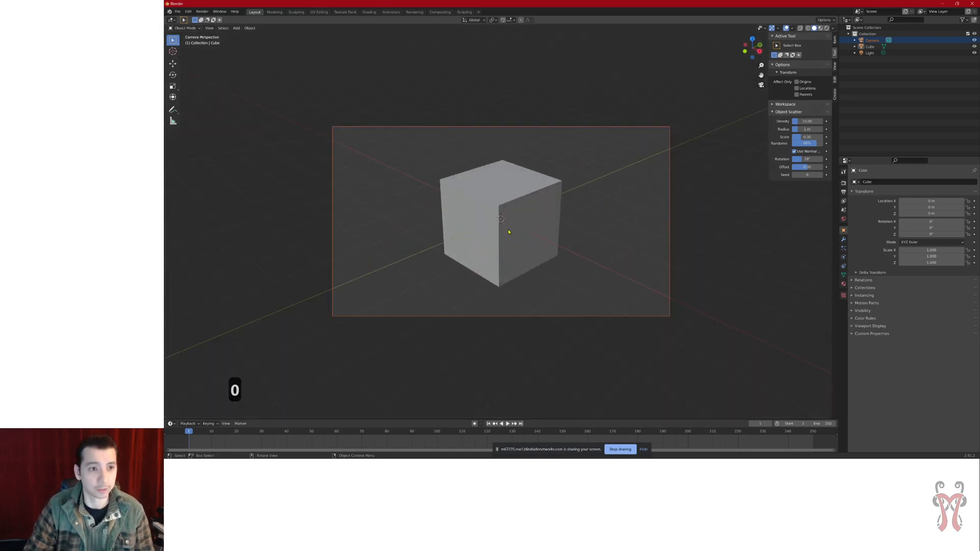
key("KP_0")
key("KP_0")
key("KP_0")
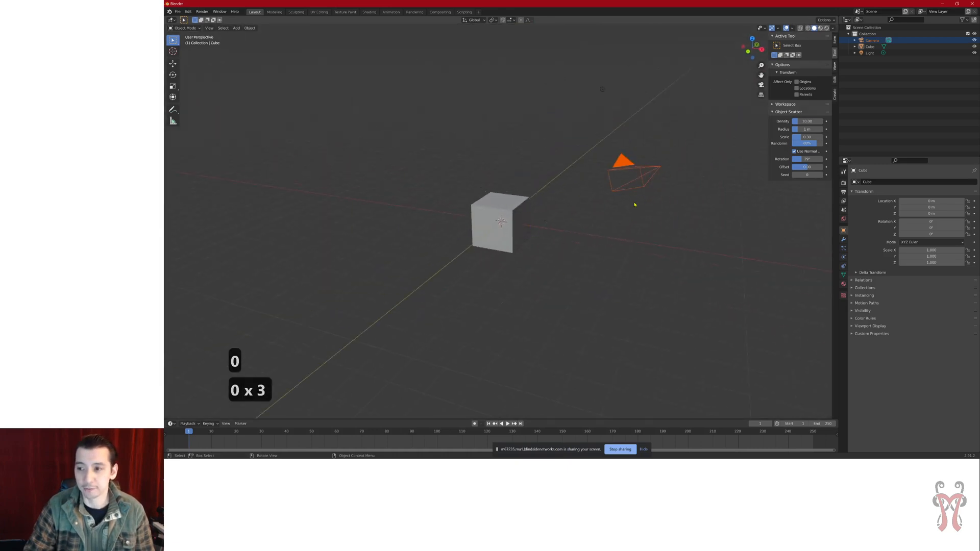
key("KP_0")
key("KP_0")
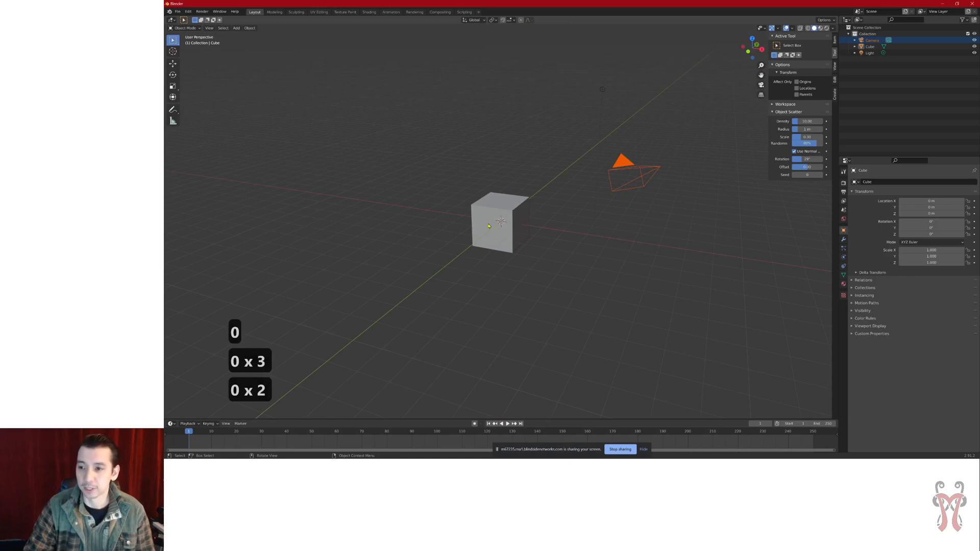
Examine the Emulate Numpad option in the Input preferences and close the preferences
left_click(187, 11)
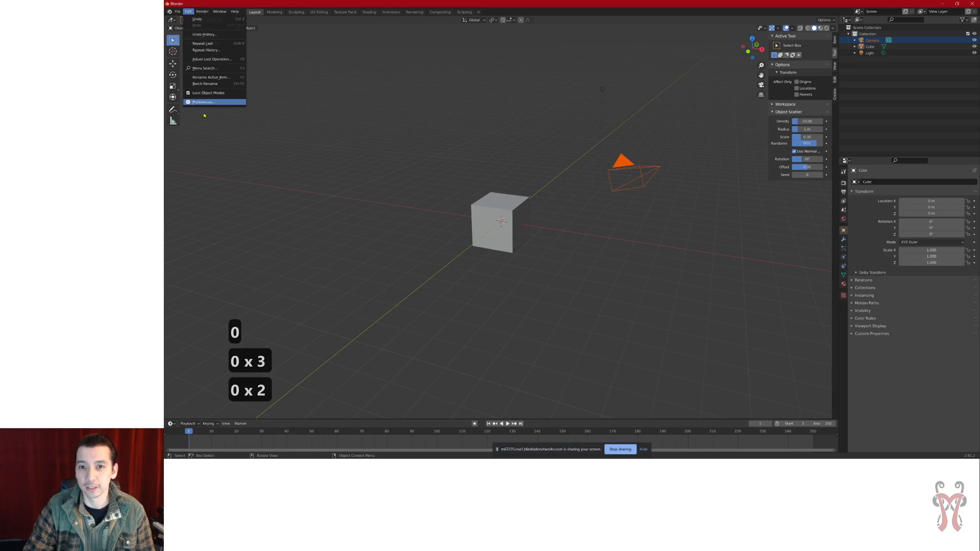
left_click(203, 102)
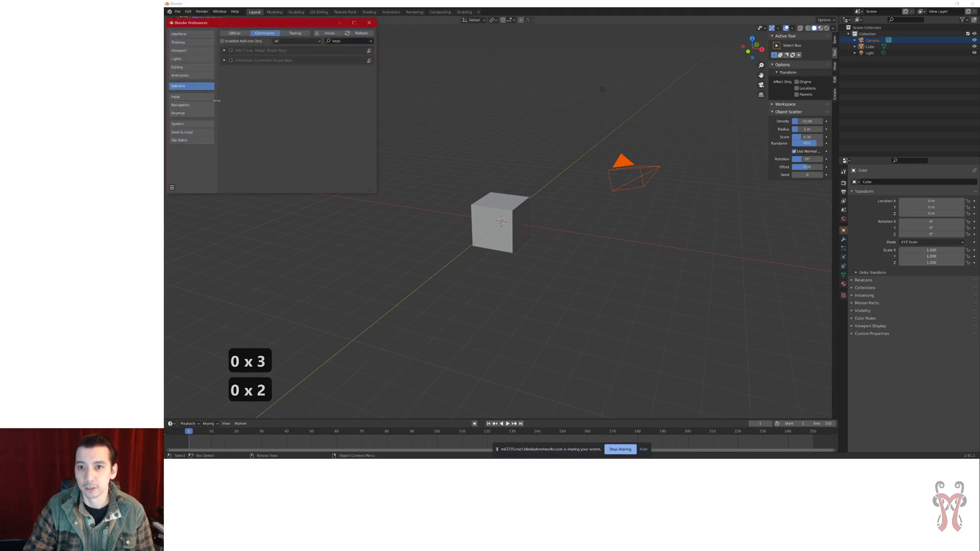
left_click(192, 99)
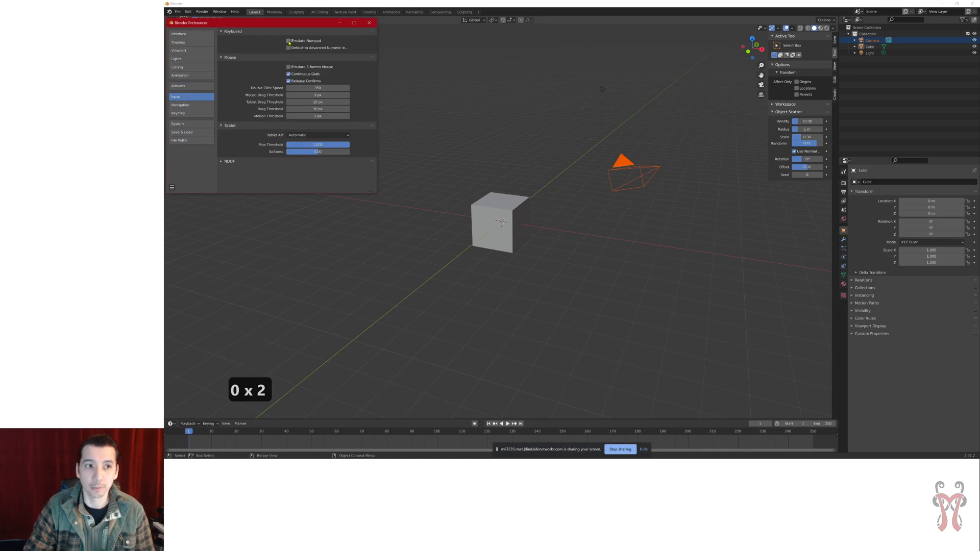
key("super+equal")
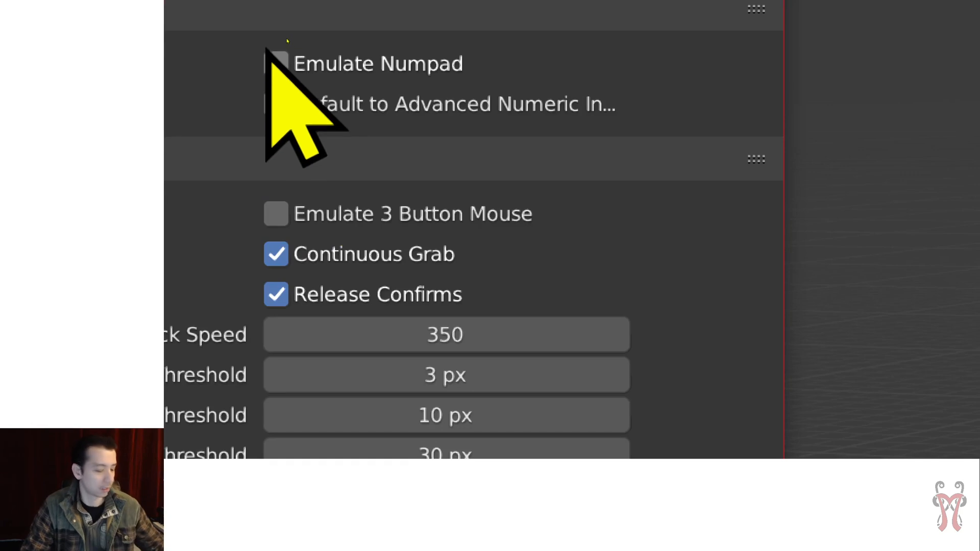
key("super+Escape")
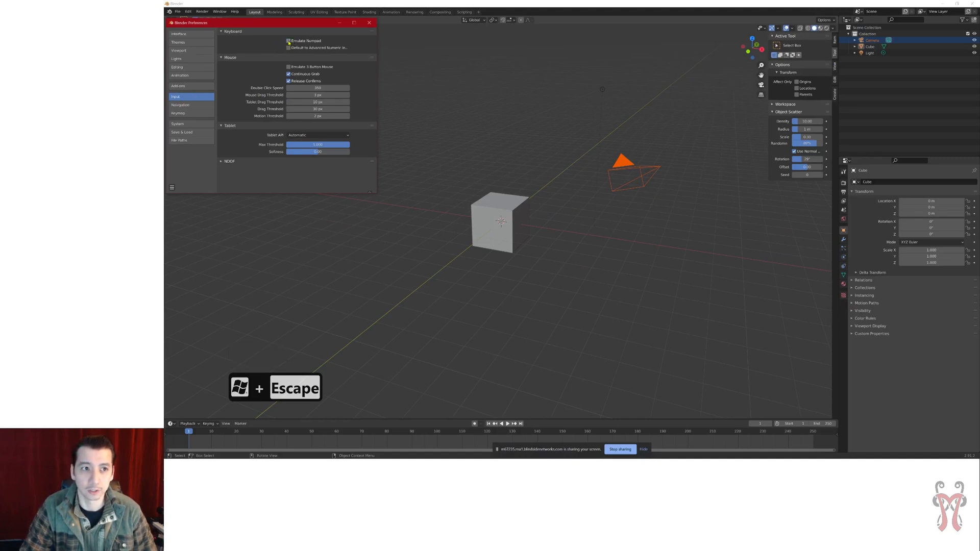
left_click(369, 23)
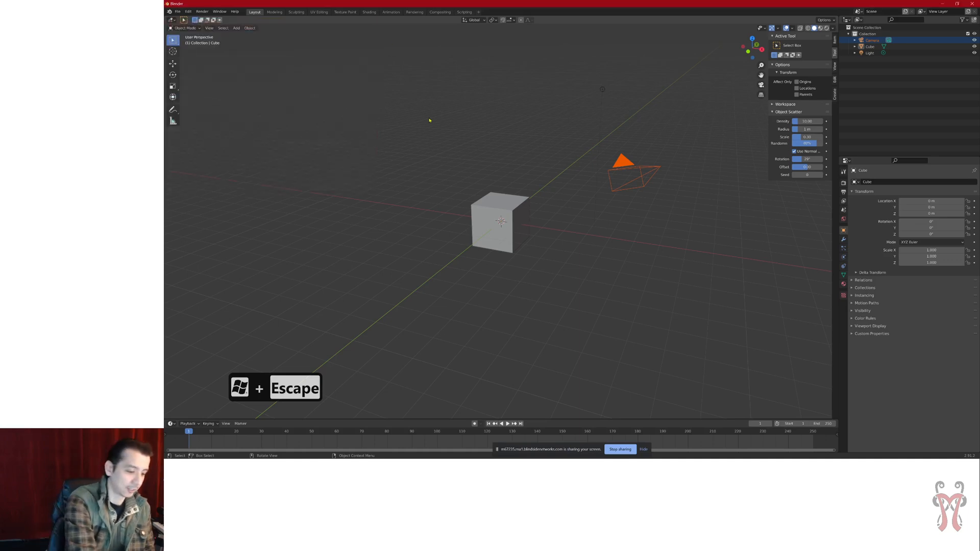
Switch the viewport from user perspective to the view through the camera
key("ctrl+alt+5")
key("ctrl+alt+4")
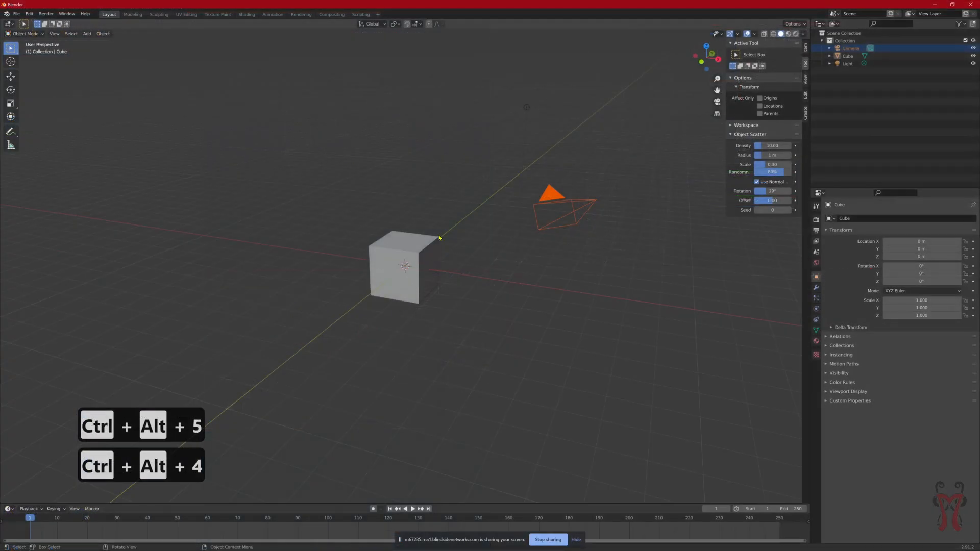
key("KP_0")
key("KP_0")
key("KP_0")
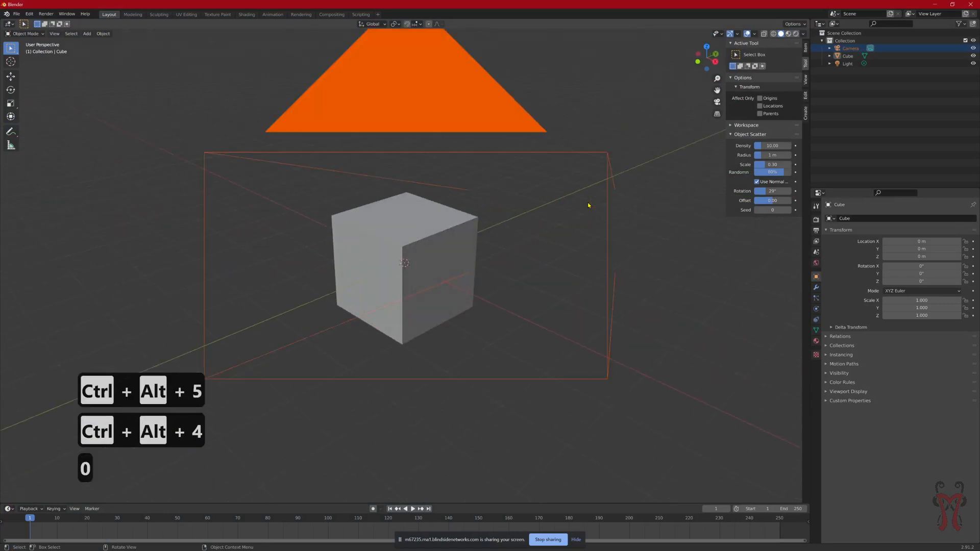
key("KP_0")
key("KP_0")
key("KP_0")
key("KP_0")
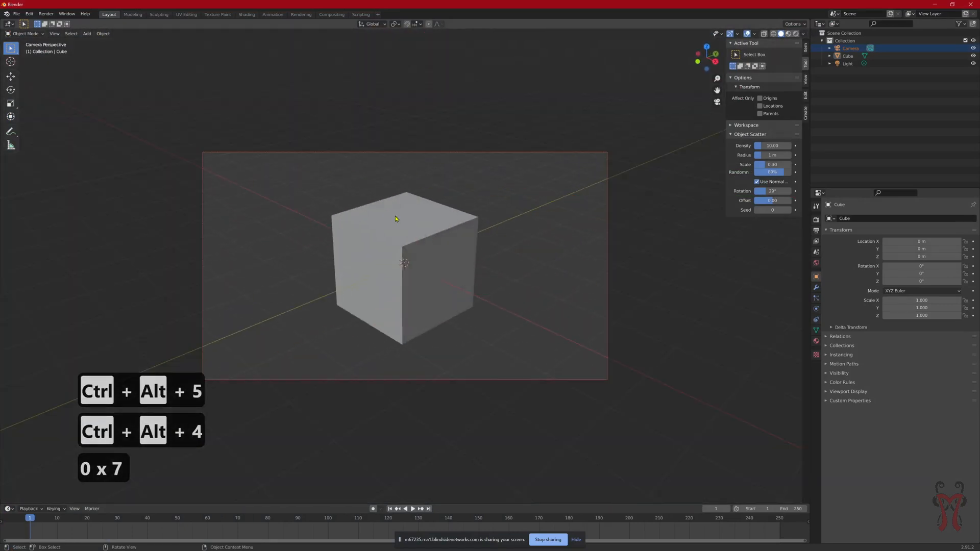
key("KP_0")
key("KP_0")
Hide and reshow the viewport sidebar several times, bringing up the cube's Transform properties in it
key("n")
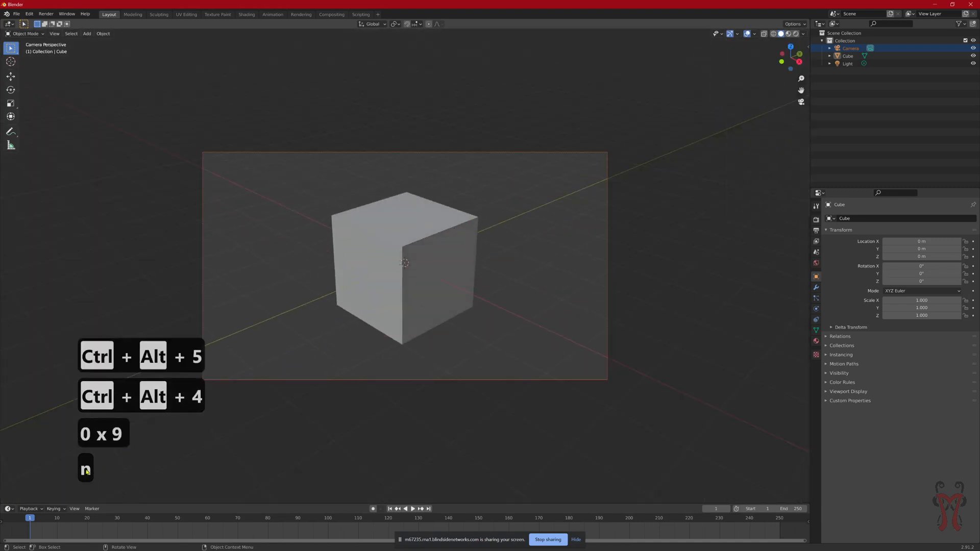
key("n")
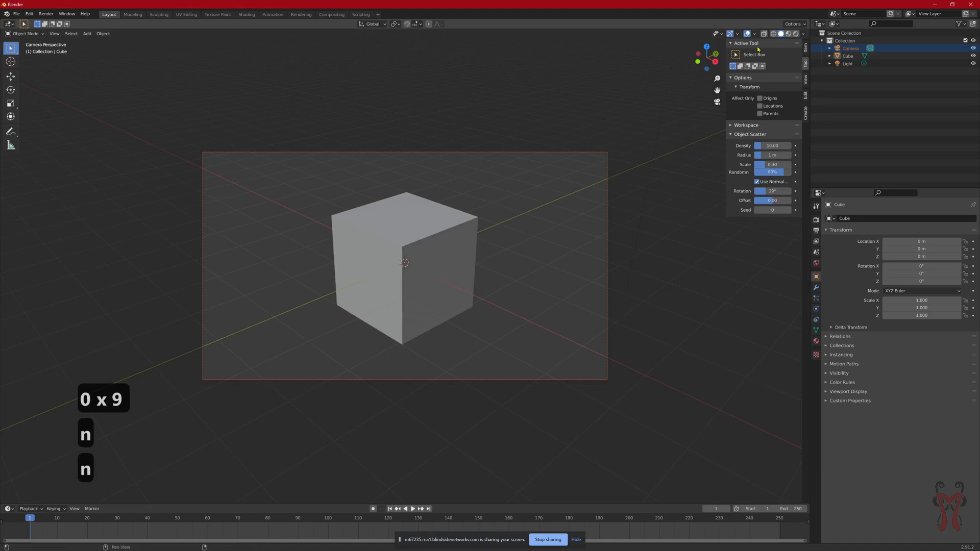
key("n")
key("n")
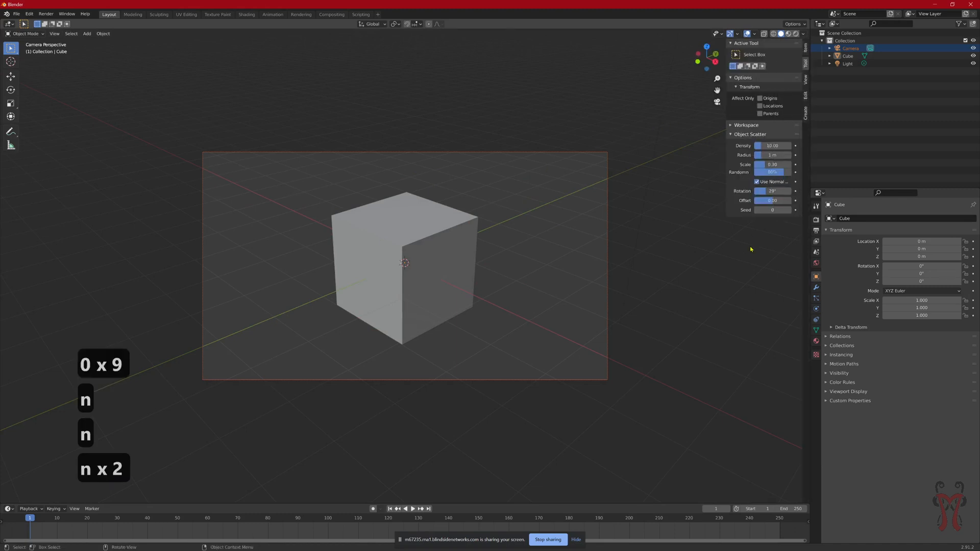
key("n")
key("n")
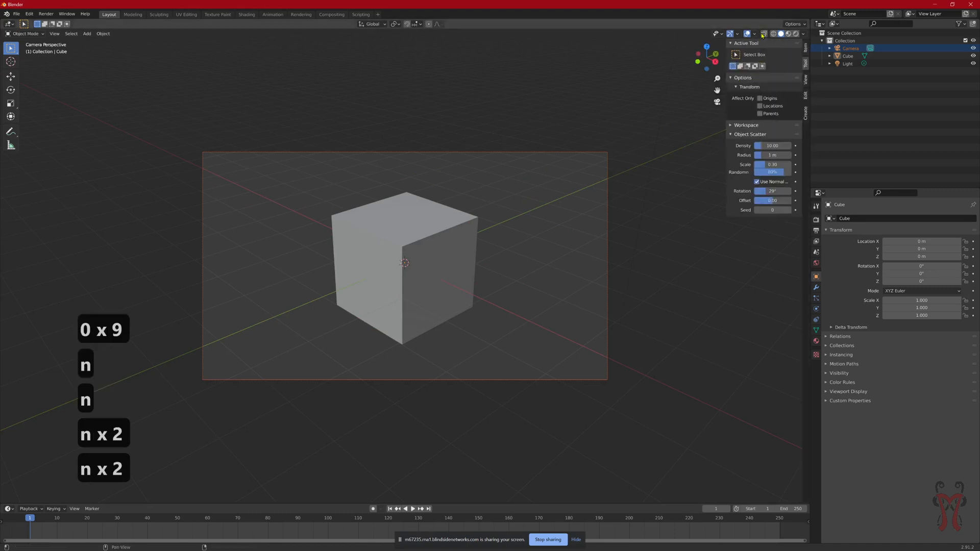
left_click(806, 49)
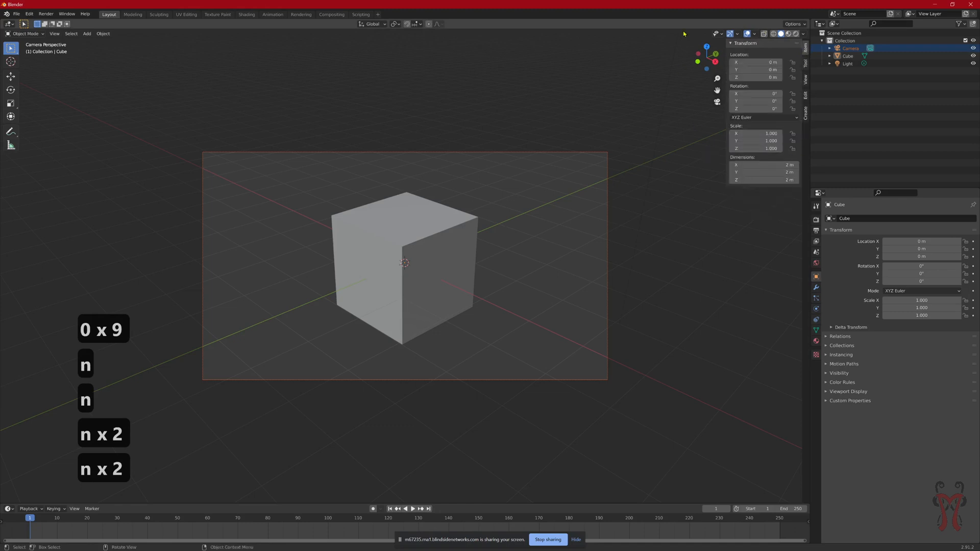
key("n")
key("n")
key("n")
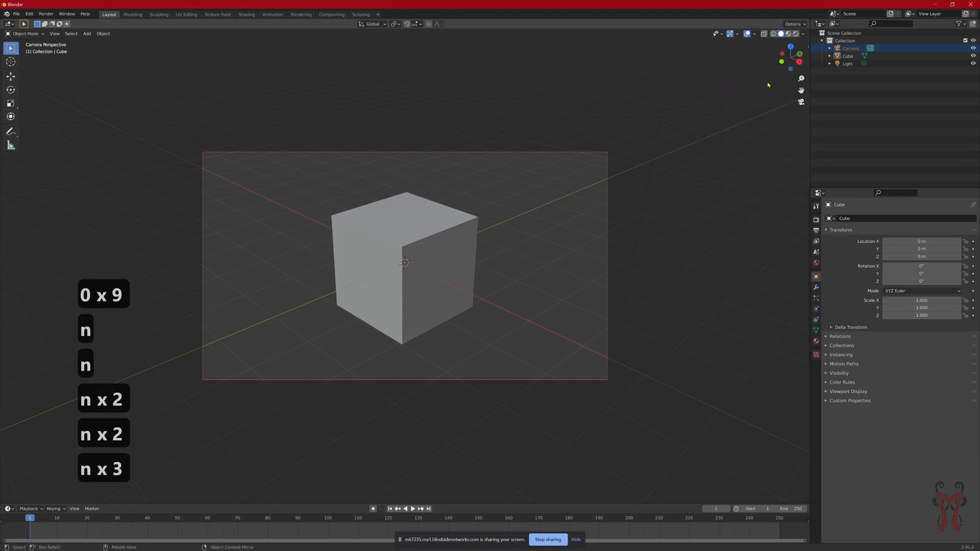
key("n")
key("n")
key("n")
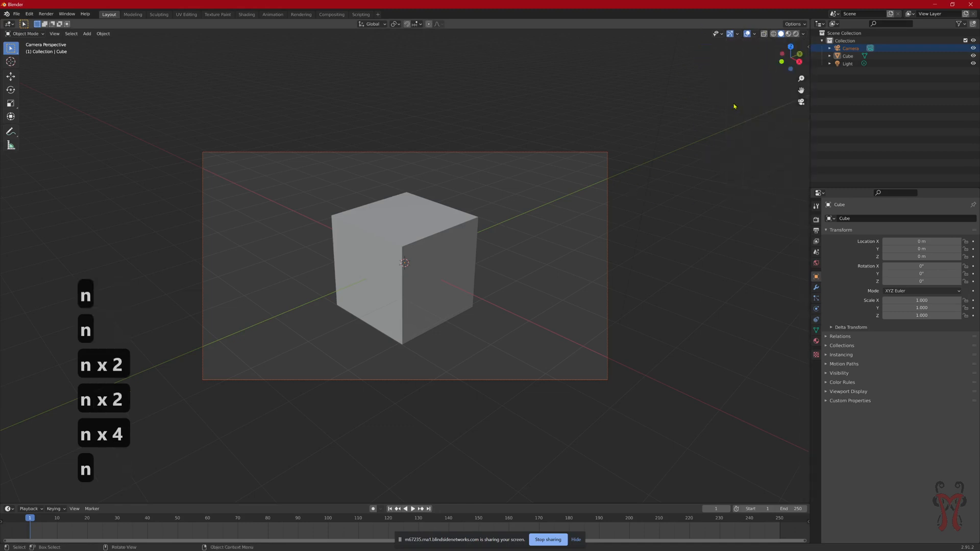
key("n")
key("n")
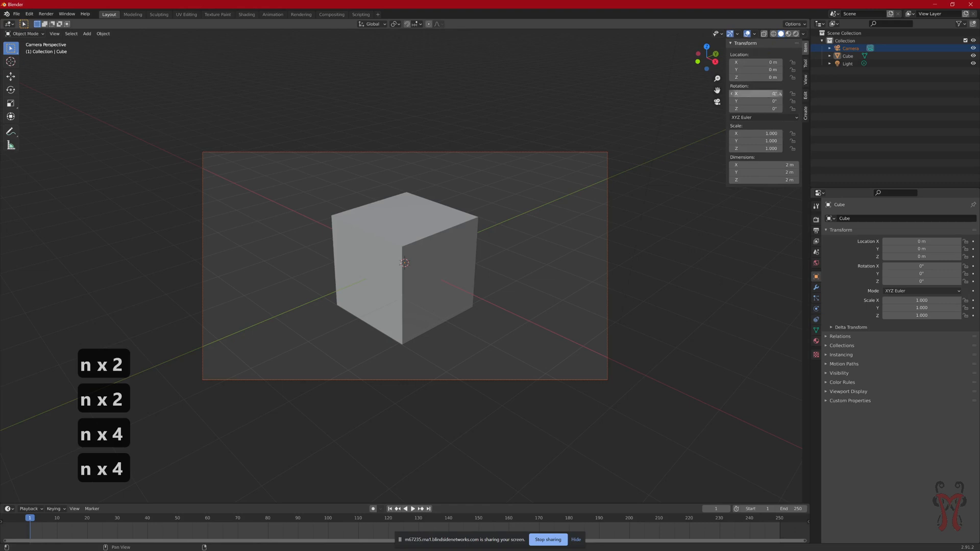
Enable the Camera to View lock in the viewport's View Lock settings and clear the selection
left_click(806, 81)
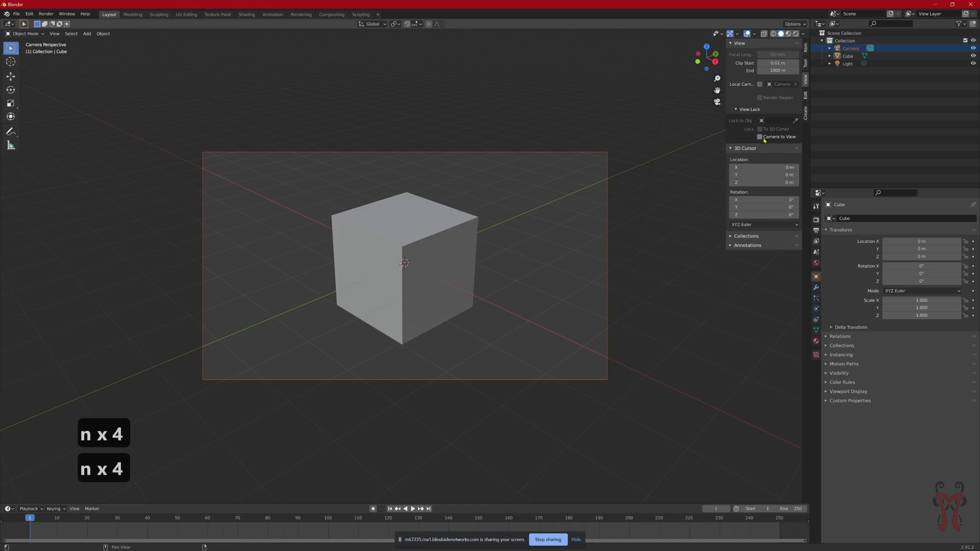
key("super+equal")
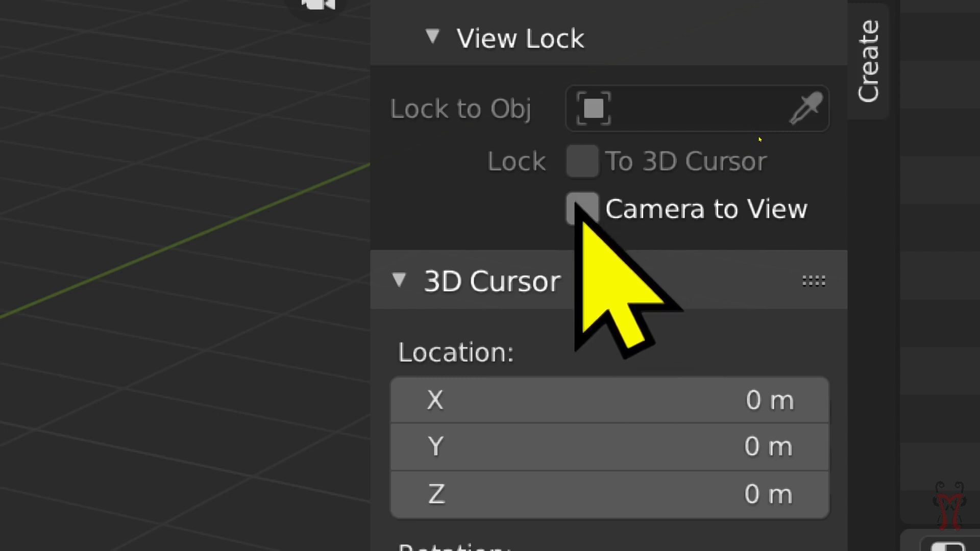
key("super+Escape")
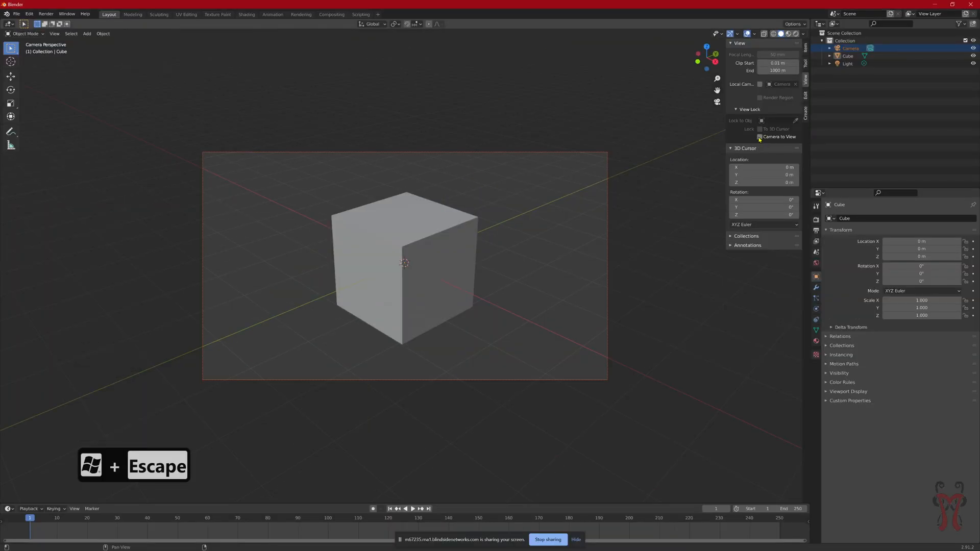
left_click(760, 137)
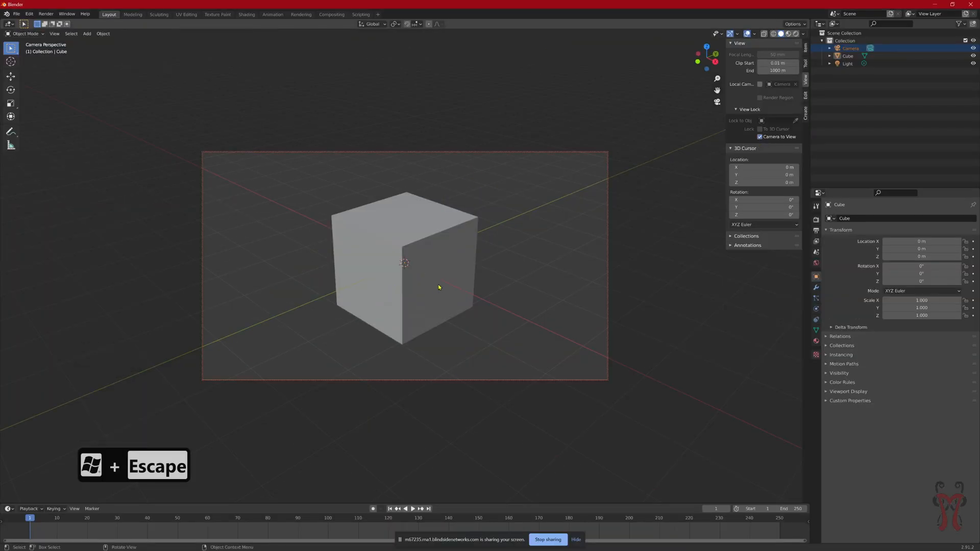
right_click(460, 304)
left_click(528, 301)
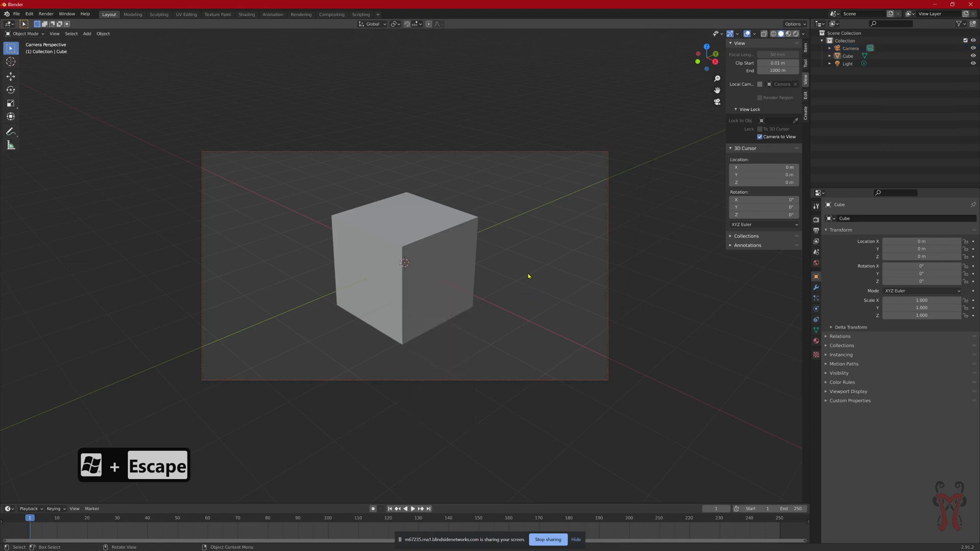
Orbit the locked camera around the cube and move it farther away so the cube appears smaller in the frame
middle_click_drag(528, 276, 451, 277)
scroll(490, 271, "up", 2)
scroll(490, 272, "down", 4)
middle_click_drag(480, 254, 452, 268)
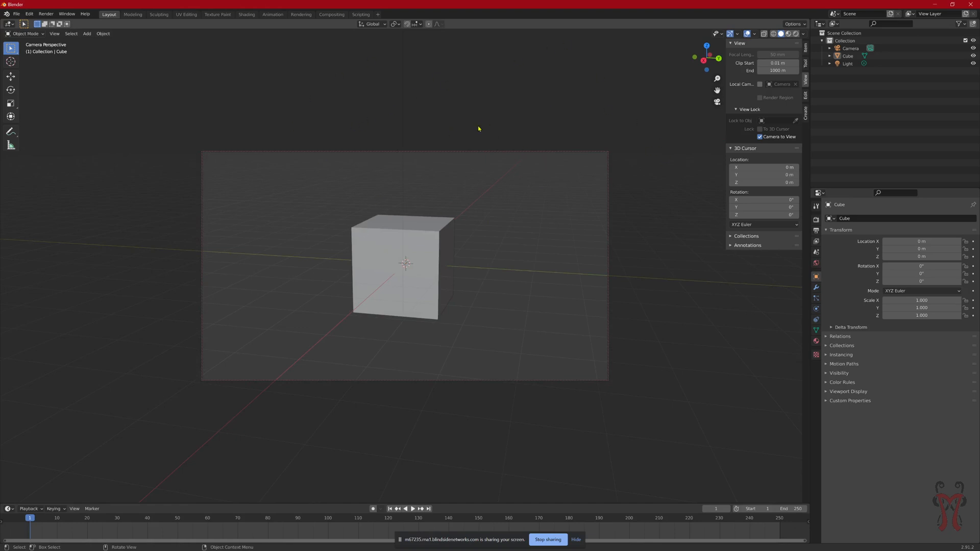
mouse_move(490, 256)
middle_mouse_down()
mouse_move(499, 232)
mouse_move(451, 236)
mouse_move(493, 223)
mouse_move(490, 240)
middle_mouse_up()
scroll(455, 232, "down", 3)
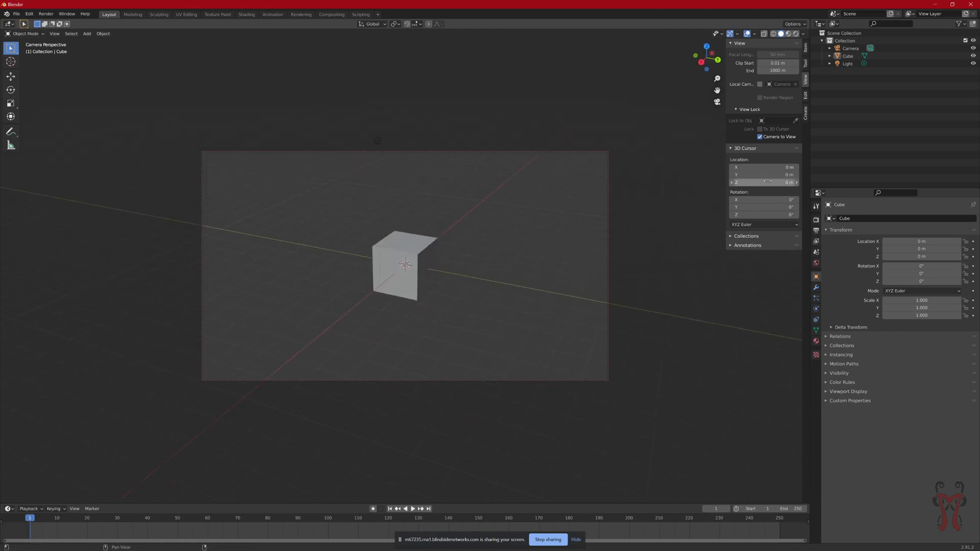
Disable the Camera to View lock, look around the scene outside the camera, and return to the camera view
left_click(760, 137)
key("KP_0")
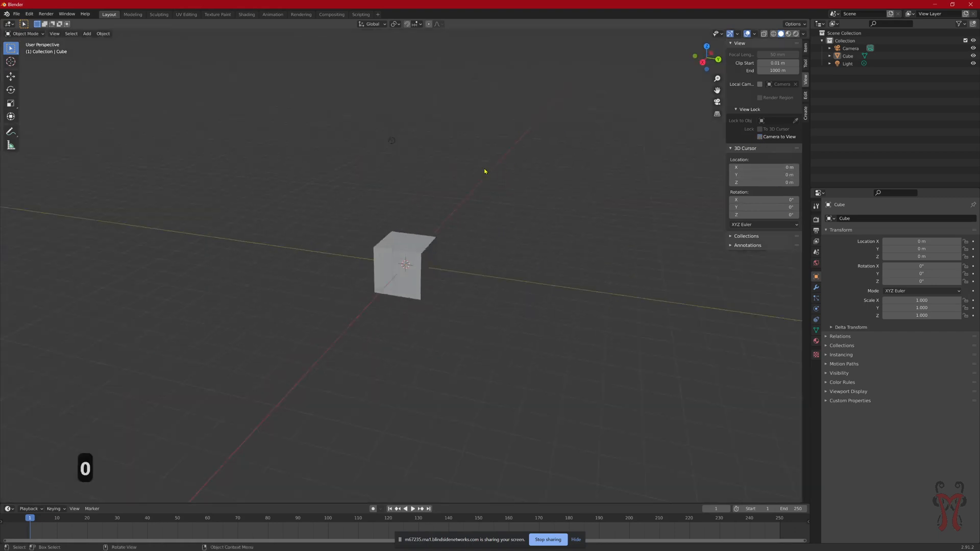
middle_click_drag(488, 182, 434, 190)
scroll(529, 190, "down", 5)
middle_click_drag(640, 260, 610, 137)
key("KP_0")
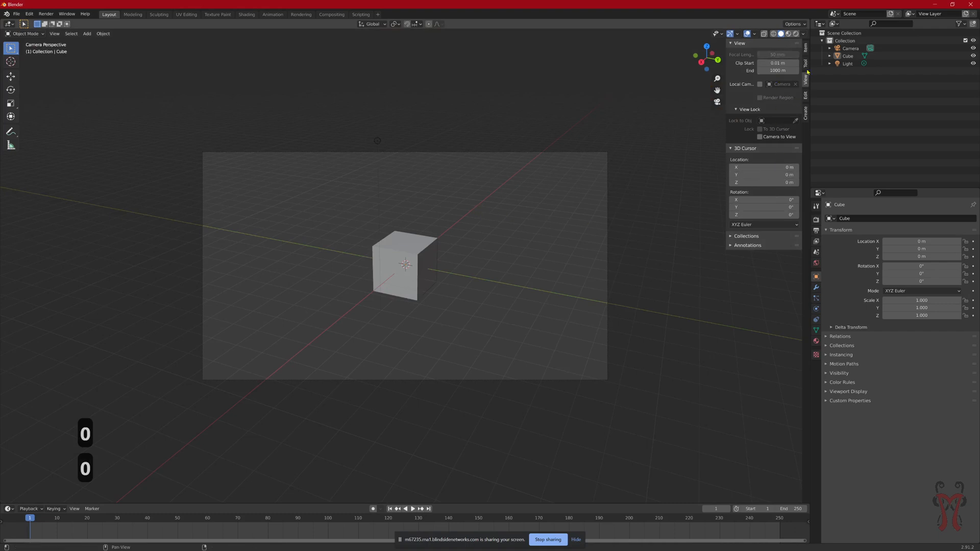
Enable the Camera to View lock and reposition the camera around the cube, varying its distance
left_click(761, 137)
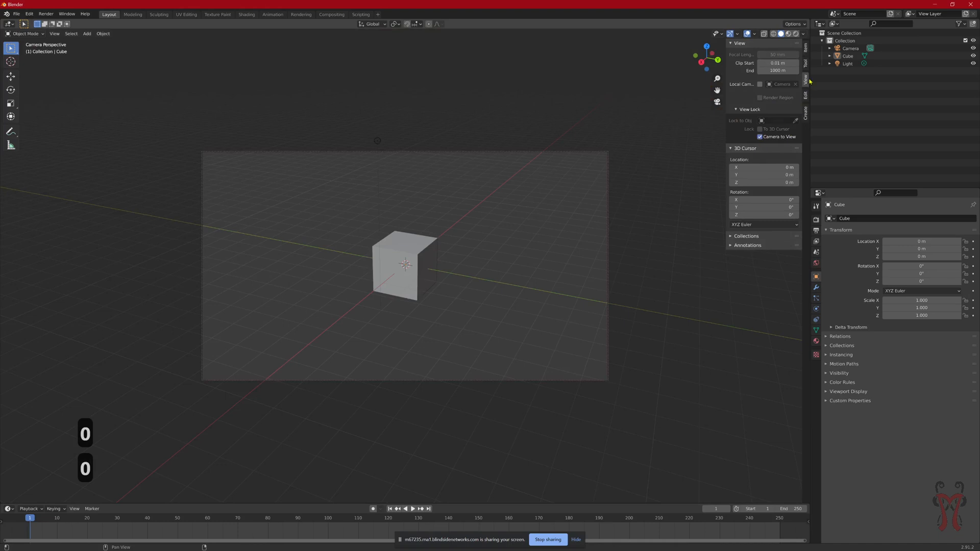
middle_click_drag(485, 245, 418, 252)
scroll(419, 250, "up", 4)
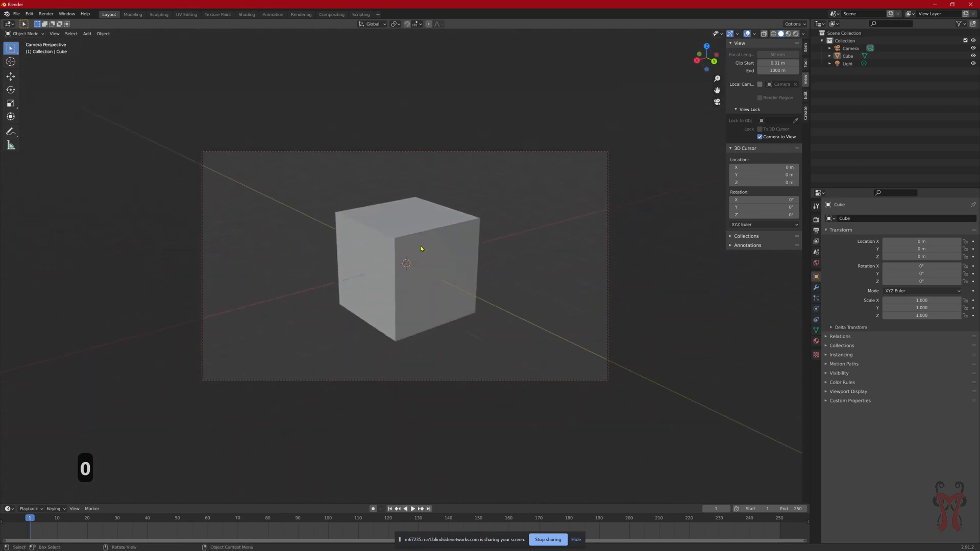
scroll(424, 253, "down", 3)
scroll(428, 257, "up", 6)
scroll(428, 259, "down", 5)
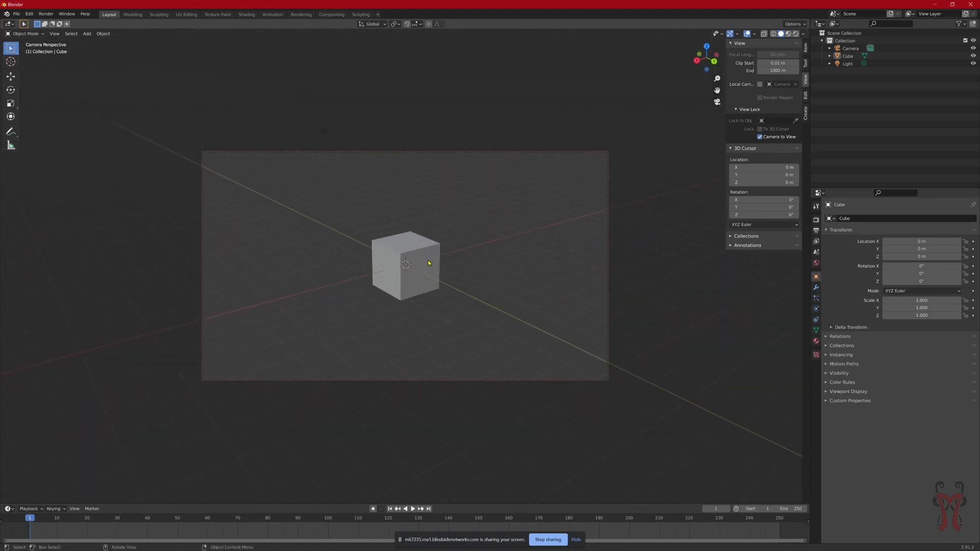
scroll(427, 262, "up", 4)
scroll(426, 261, "down", 2)
mouse_move(496, 296)
middle_mouse_down()
mouse_move(462, 291)
mouse_move(482, 297)
middle_mouse_up()
right_click(497, 301)
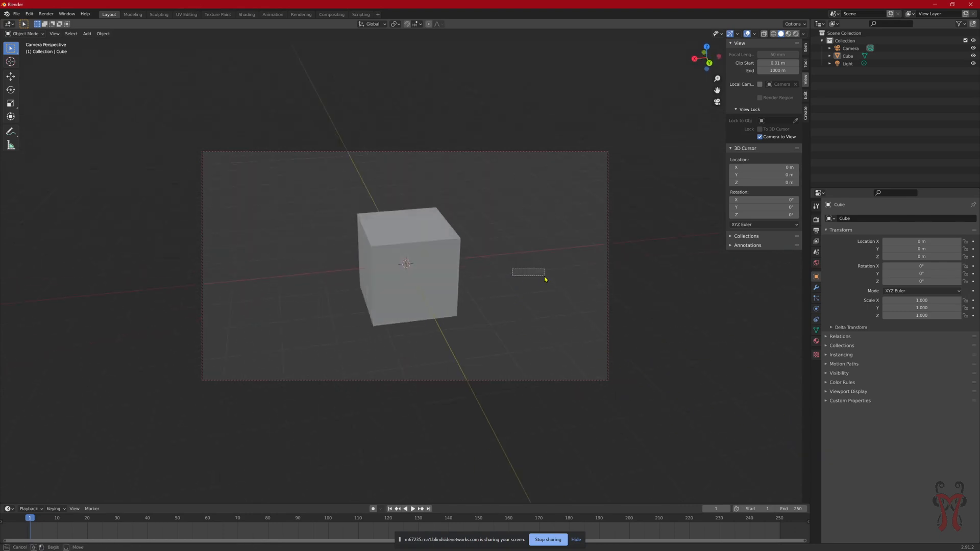
Orbit the camera to a nearly level view of the cube and adjust its distance
middle_click_drag(544, 274, 442, 298)
scroll(441, 303, "up", 3)
scroll(414, 294, "down", 2)
scroll(443, 298, "down", 2)
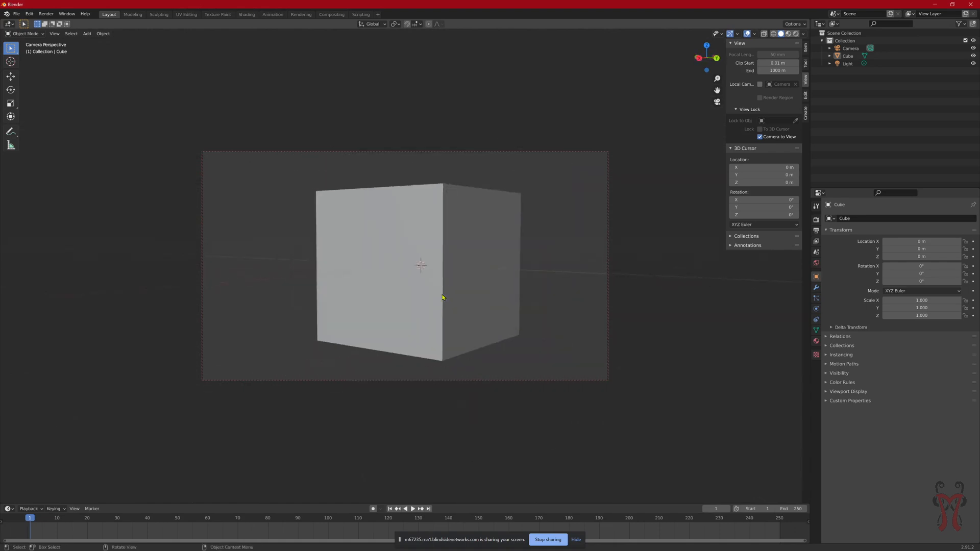
scroll(442, 298, "up", 4)
scroll(443, 297, "down", 4)
scroll(443, 295, "up", 2)
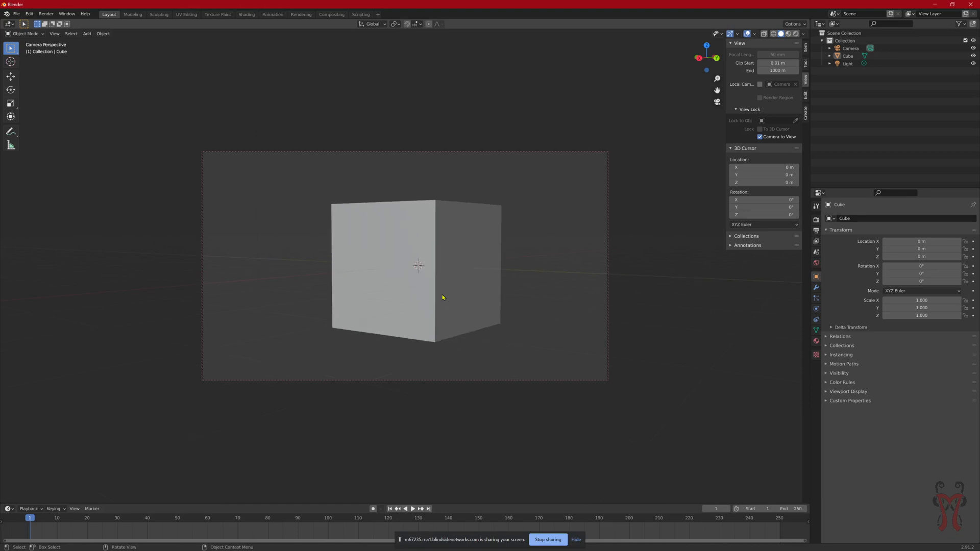
Pan and orbit the camera to frame the cube near the centre from slightly above, with two side faces showing
middle_click_drag(442, 295, 412, 272, "shift")
scroll(435, 306, "down", 2)
scroll(411, 272, "up", 3)
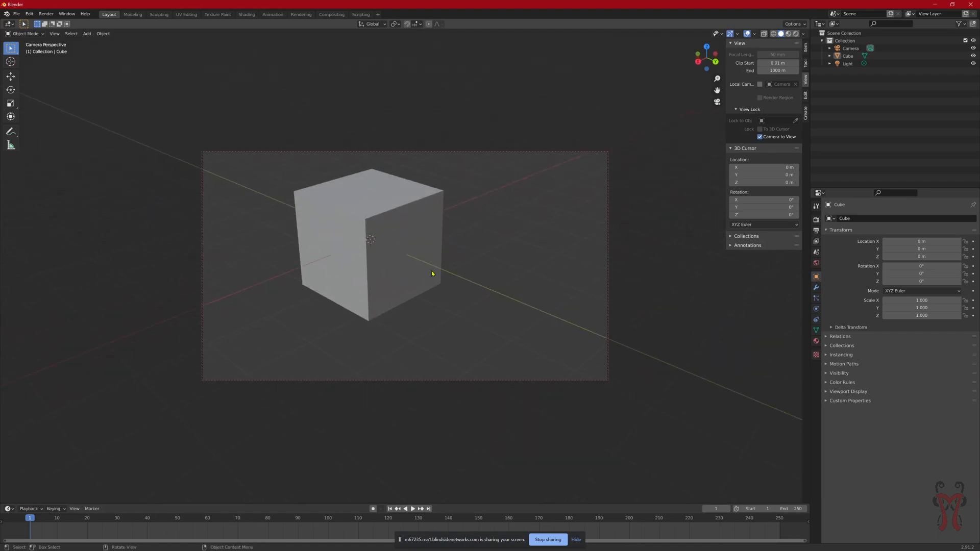
middle_click_drag(429, 280, 482, 303)
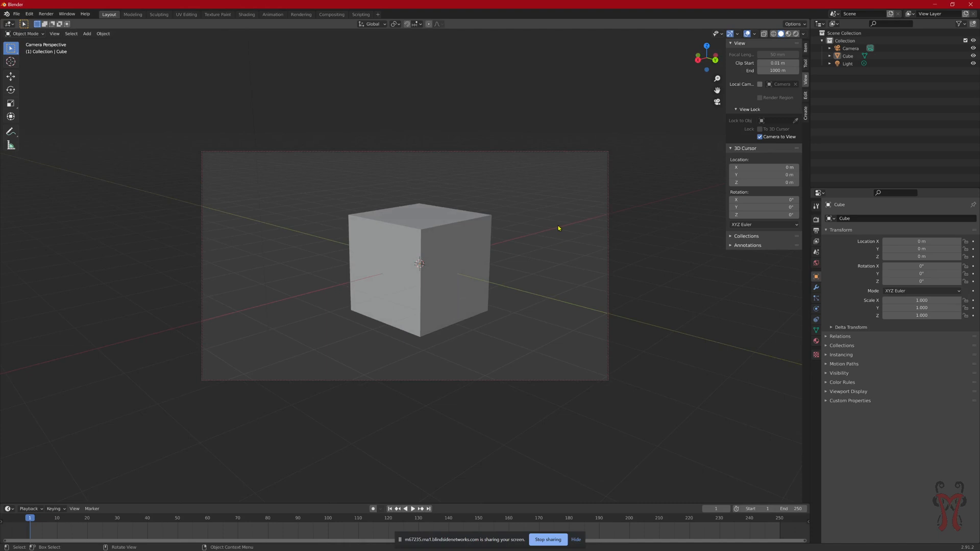
Leave the camera view and look at the cube and the repositioned camera from outside
key("KP_0")
middle_click_drag(558, 227, 408, 300)
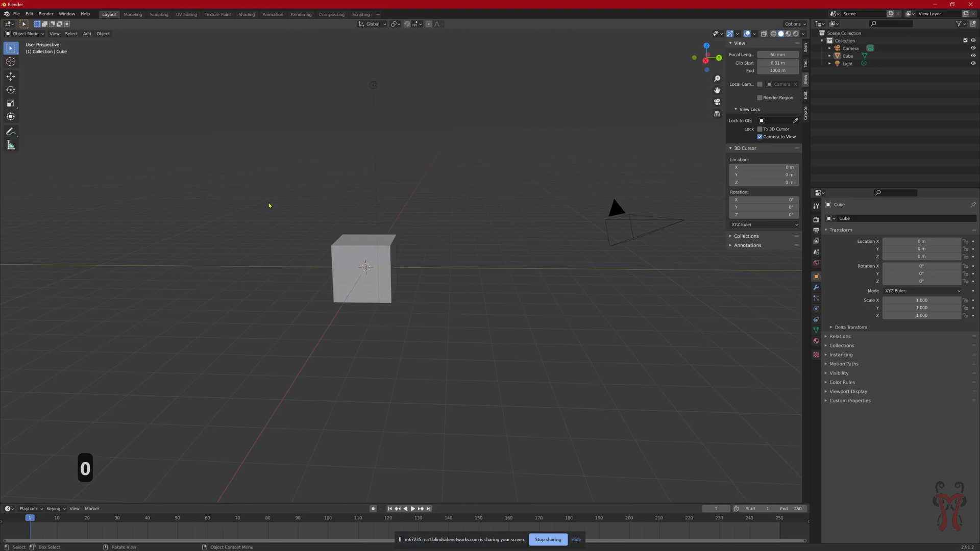
middle_click_drag(317, 336, 391, 340)
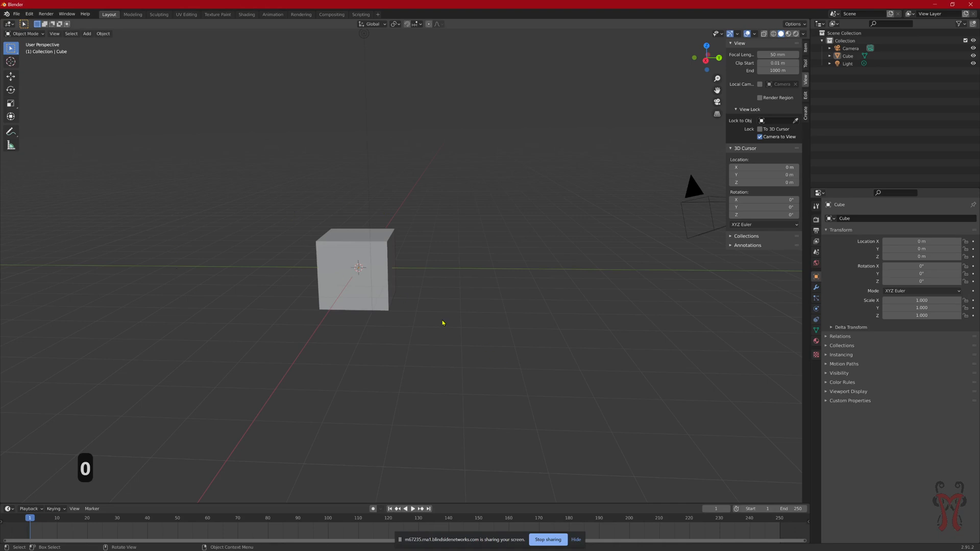
Insert a Location keyframe for the cube at frame 1
left_click(340, 247)
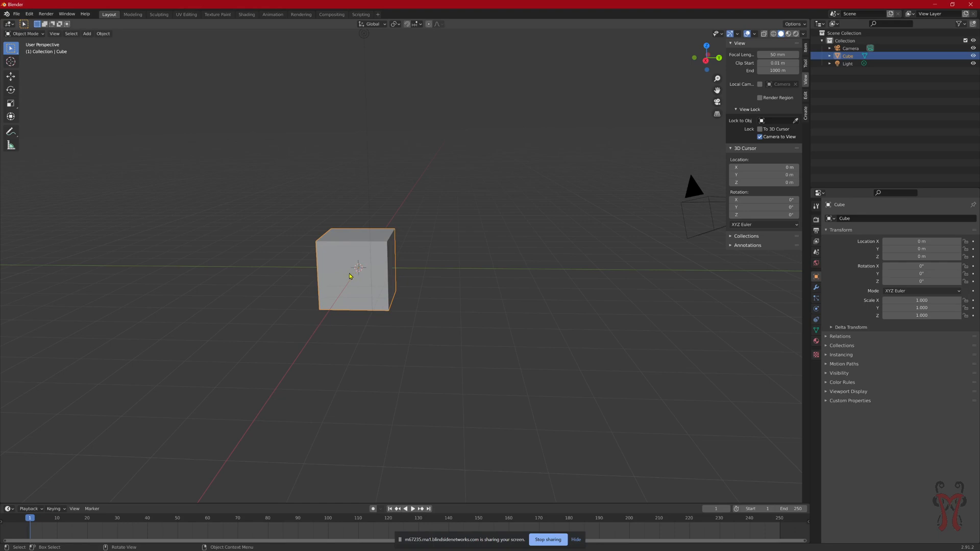
key("i")
key("i")
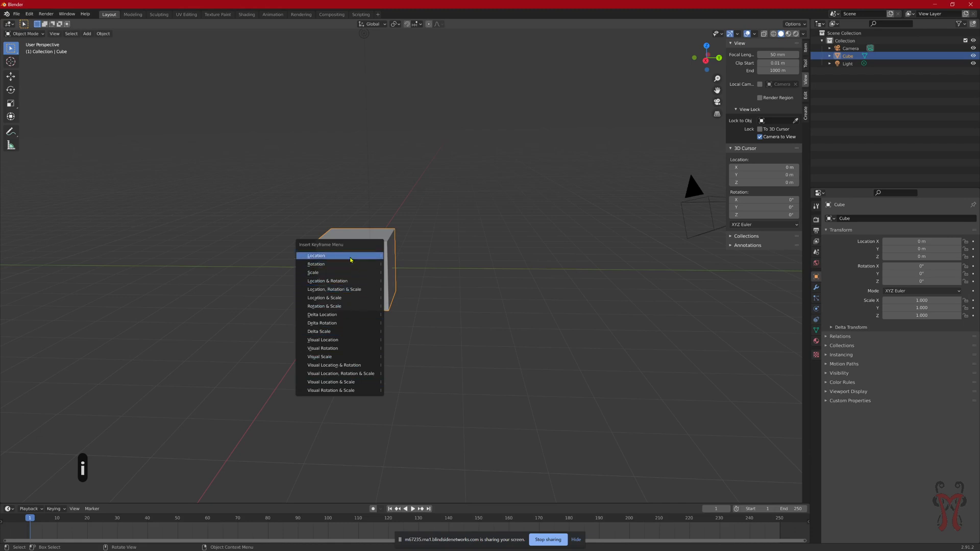
left_click(325, 259)
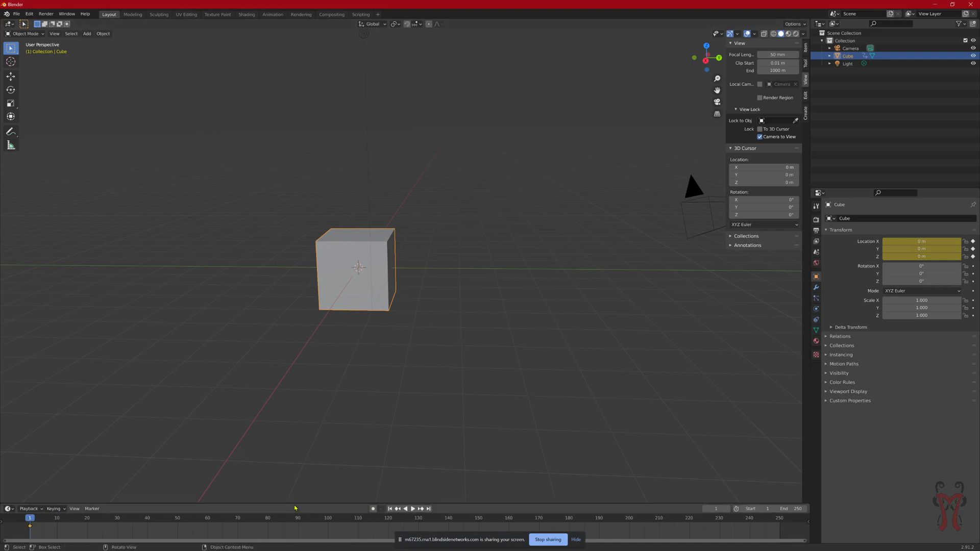
Enlarge the timeline area to take up roughly the lower third of the window
left_click_drag(295, 504, 286, 355)
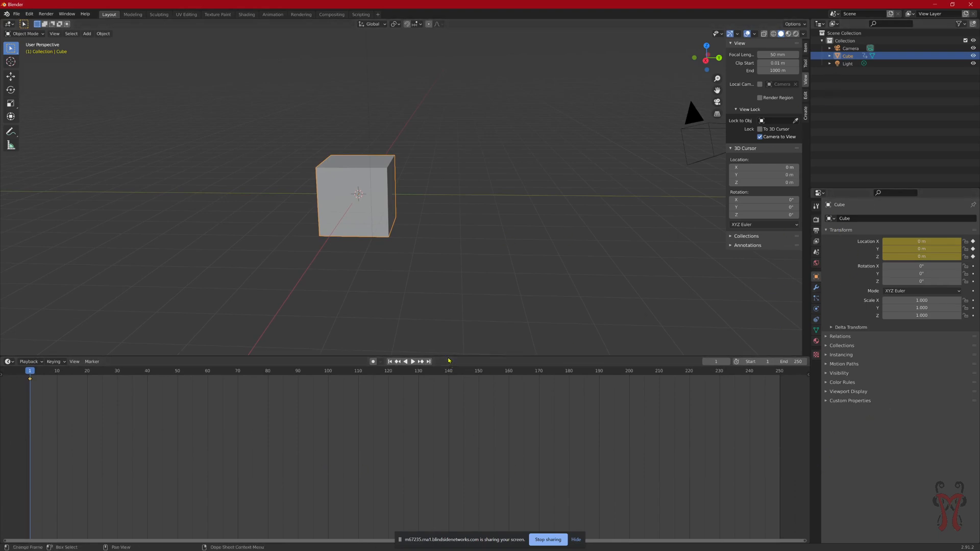
mouse_move(448, 355)
left_mouse_down()
mouse_move(447, 443)
mouse_move(441, 352)
mouse_move(441, 362)
left_mouse_up()
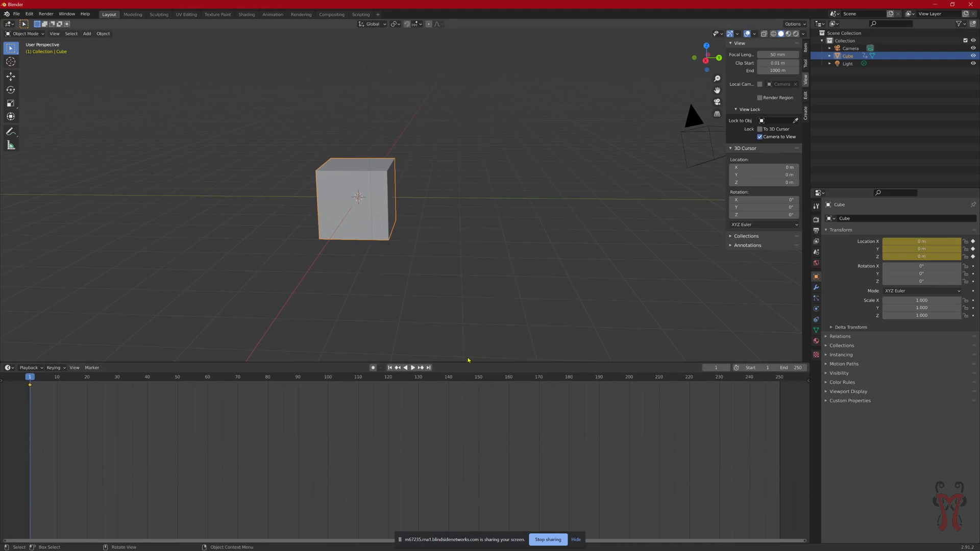
mouse_move(468, 360)
left_mouse_down()
mouse_move(464, 448)
mouse_move(460, 363)
left_mouse_up()
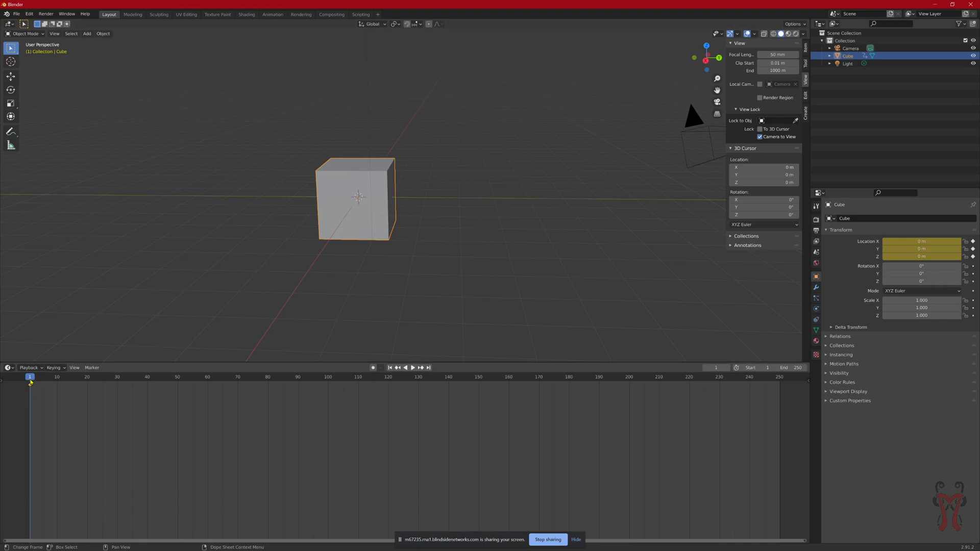
Scrub the playhead through the early frames of the timeline and return it to frame 1
mouse_move(33, 381)
left_mouse_down()
mouse_move(337, 382)
mouse_move(32, 379)
left_mouse_up()
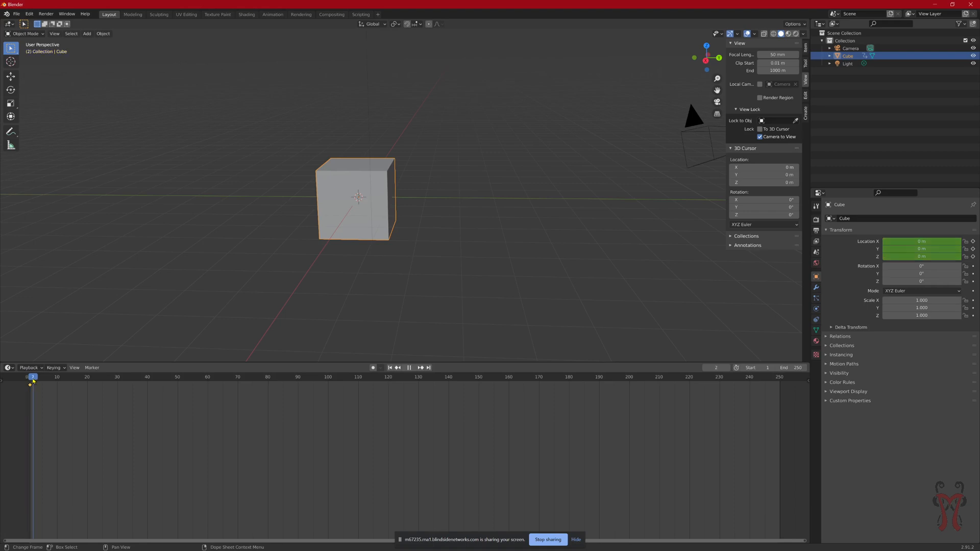
key("space")
left_click(35, 376)
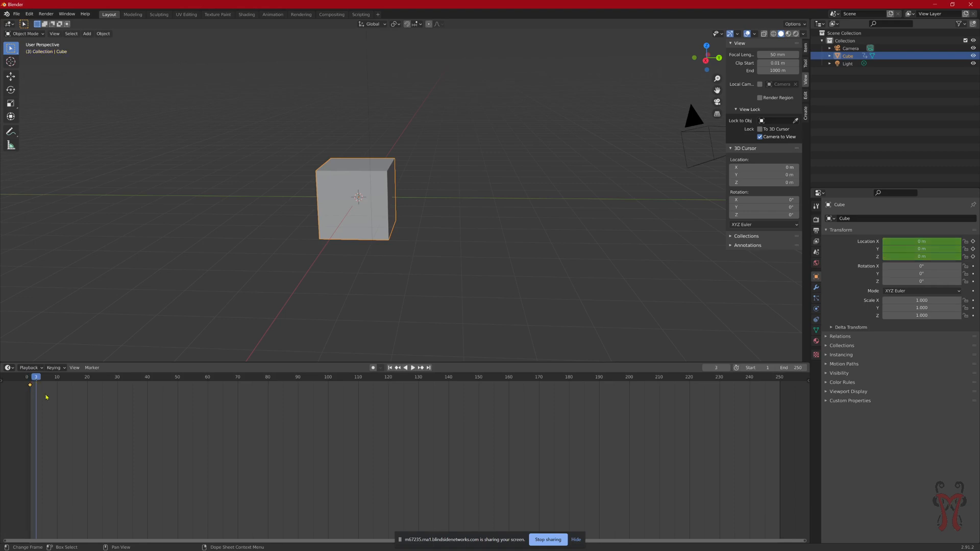
left_click(39, 380)
left_click(43, 381)
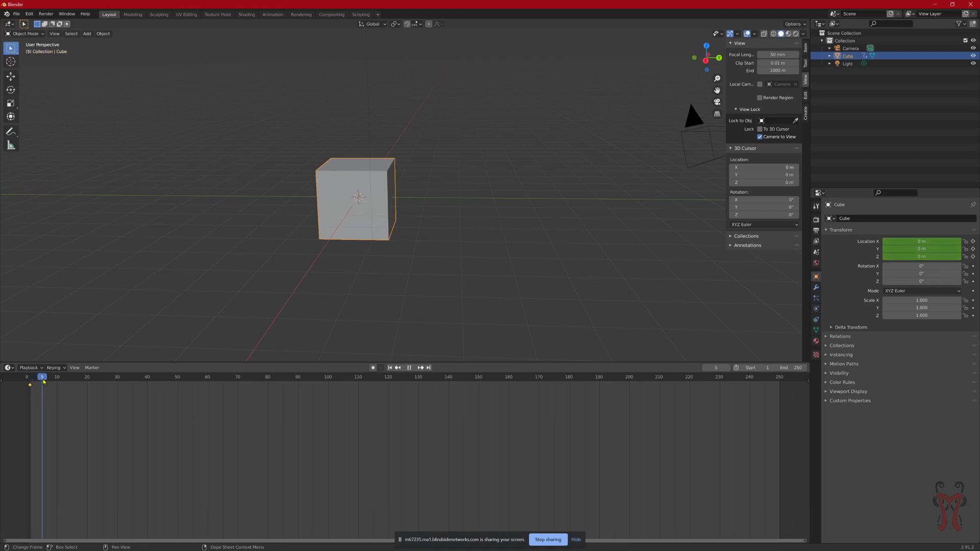
left_click(45, 380)
left_click(51, 380)
left_click_drag(56, 380, 29, 380)
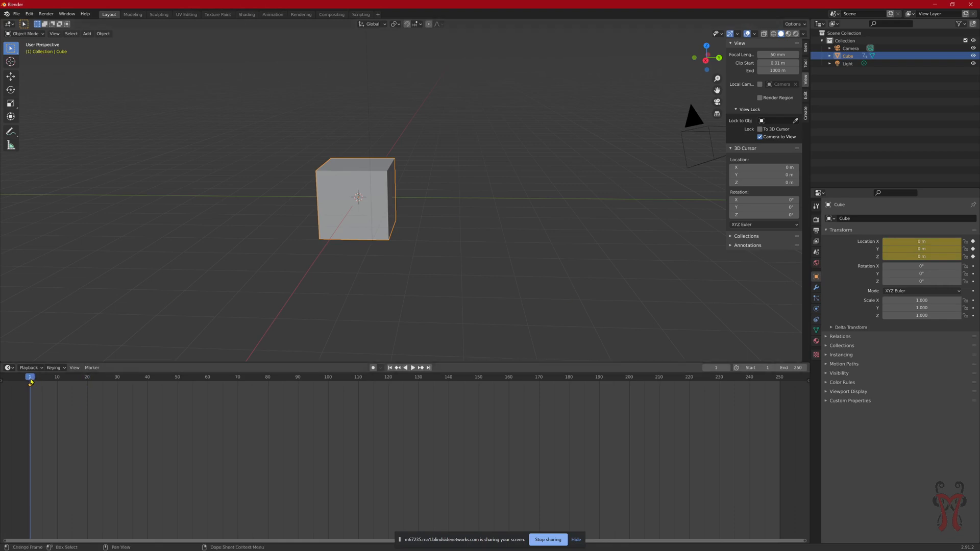
key("space")
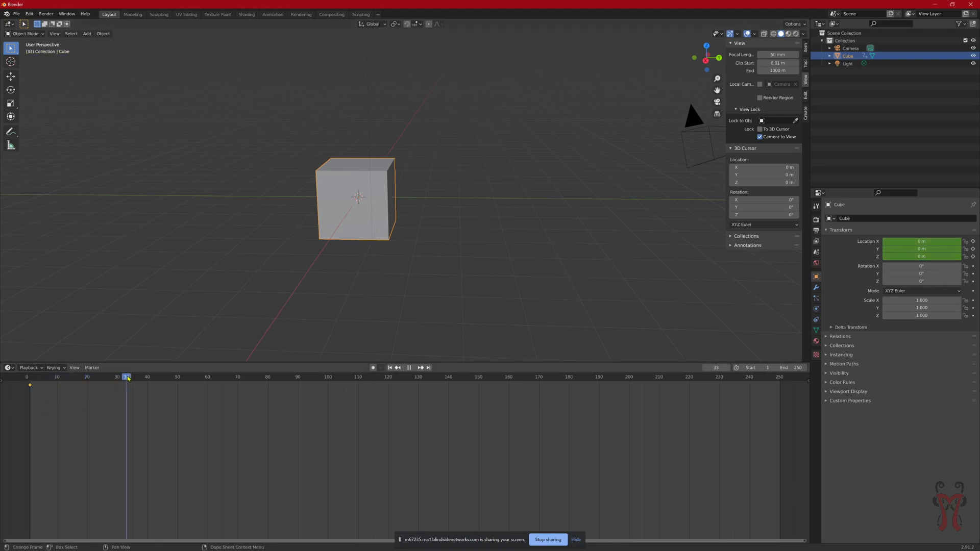
left_click_drag(127, 378, 31, 379)
key("space")
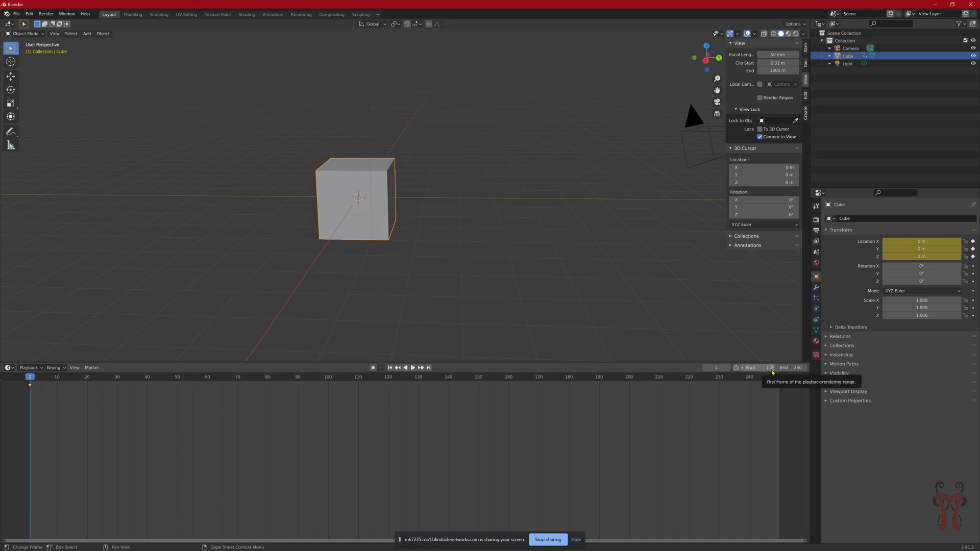
Set the animation's end frame to 50
key("super+equal")
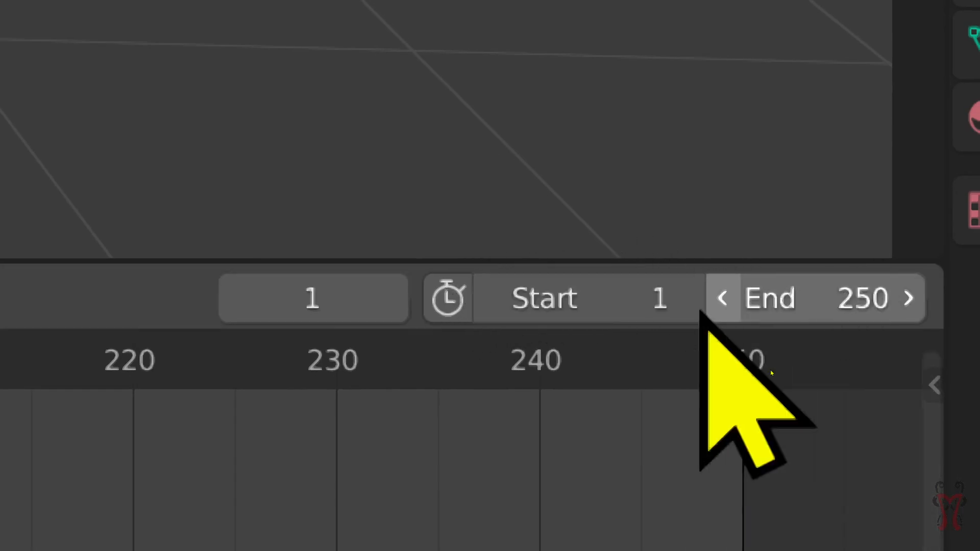
left_click(847, 306)
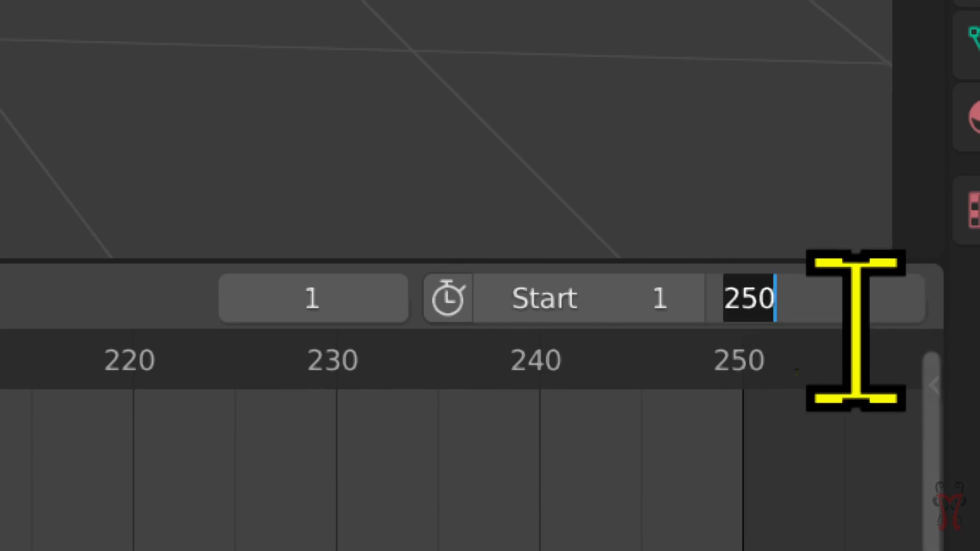
type("50")
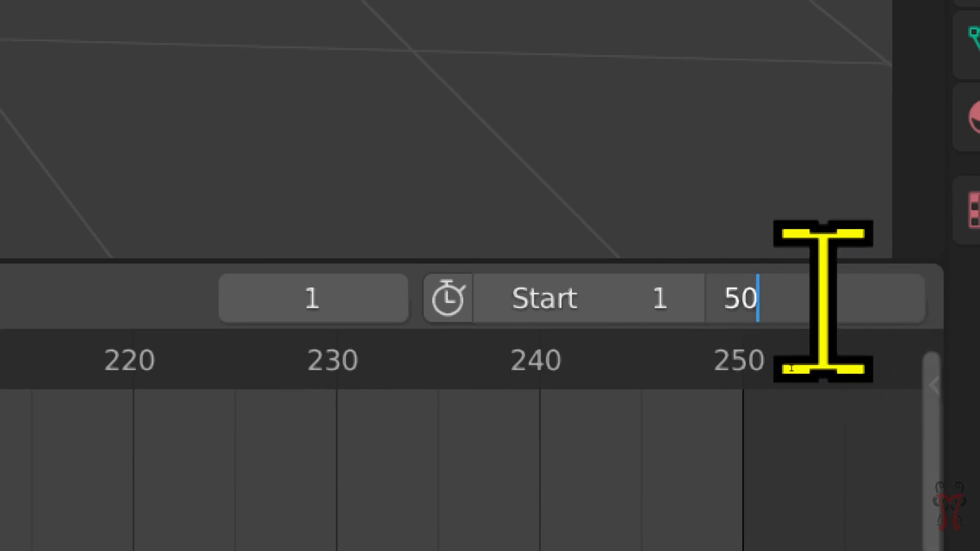
key("Return")
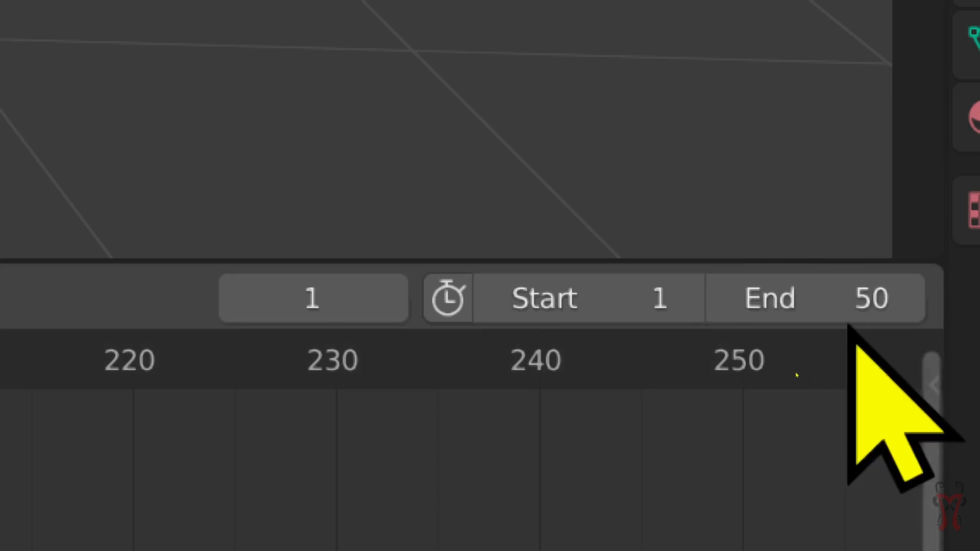
key("super+Escape")
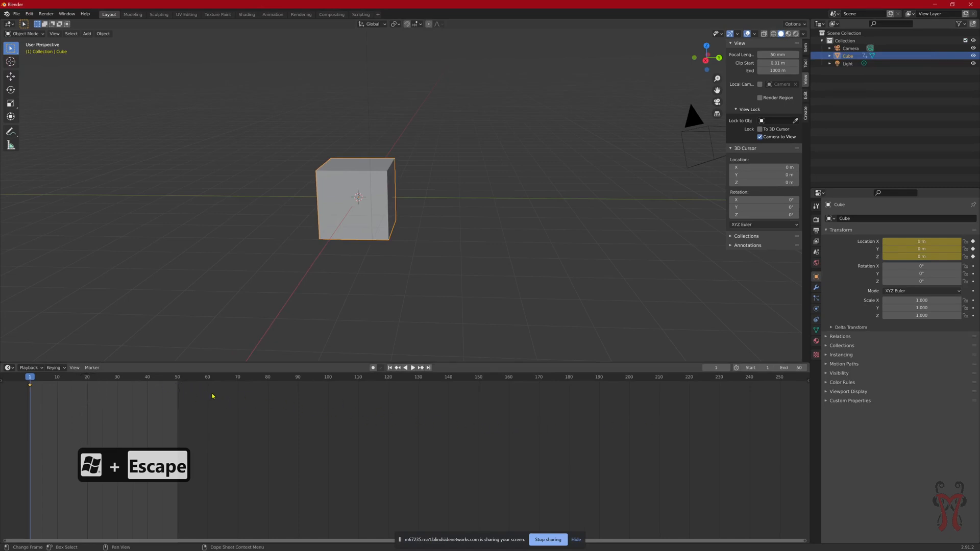
Scrub the playhead across the range from frame 1 to frame 50 and briefly play the animation
left_click_drag(31, 381, 179, 381)
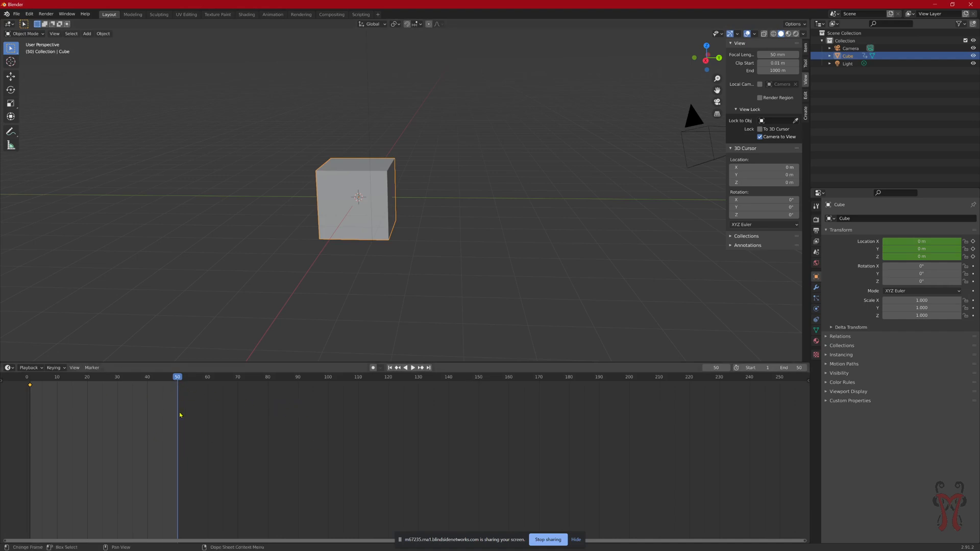
left_click_drag(127, 380, 31, 377)
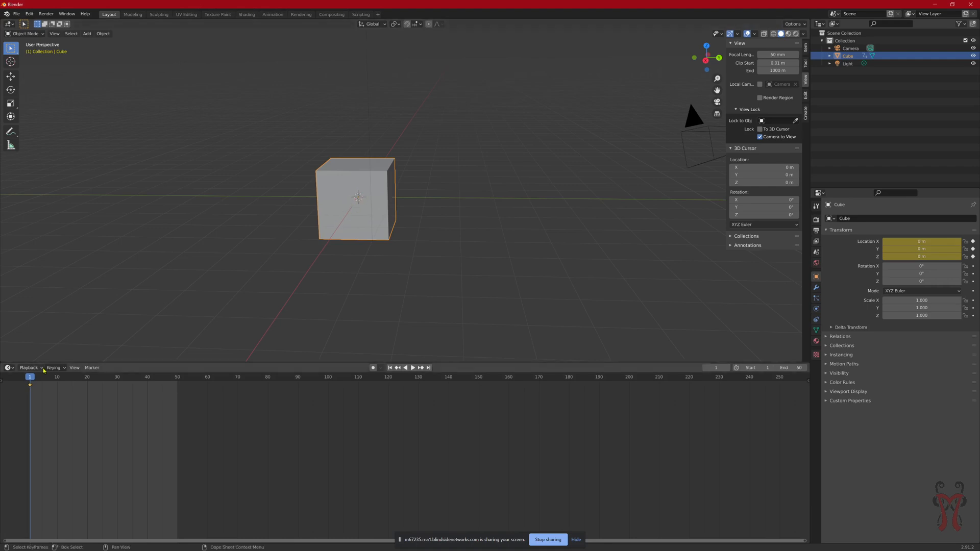
key("space")
left_click_drag(53, 382, 103, 380)
key("space")
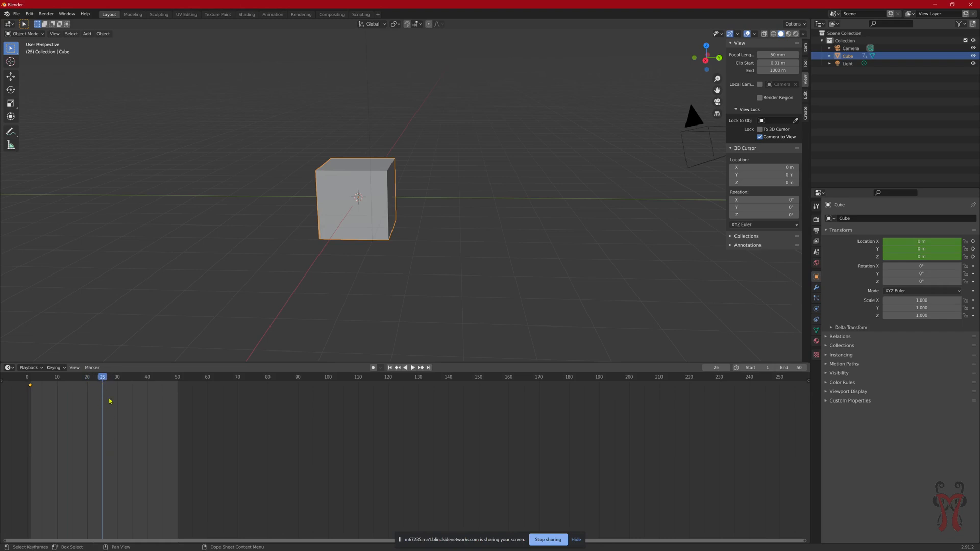
key("space")
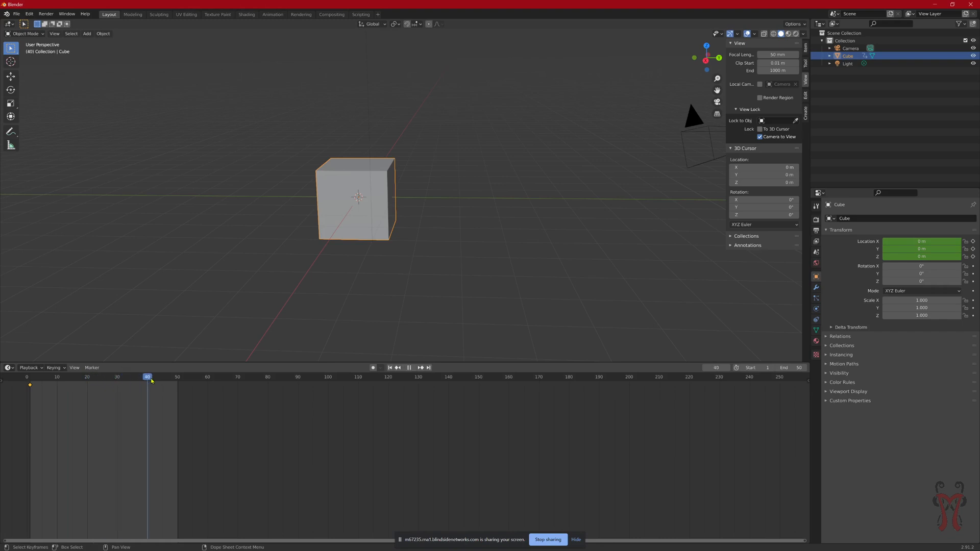
Insert a Location keyframe for the cube at frame 50
left_click_drag(152, 380, 178, 387)
key("space")
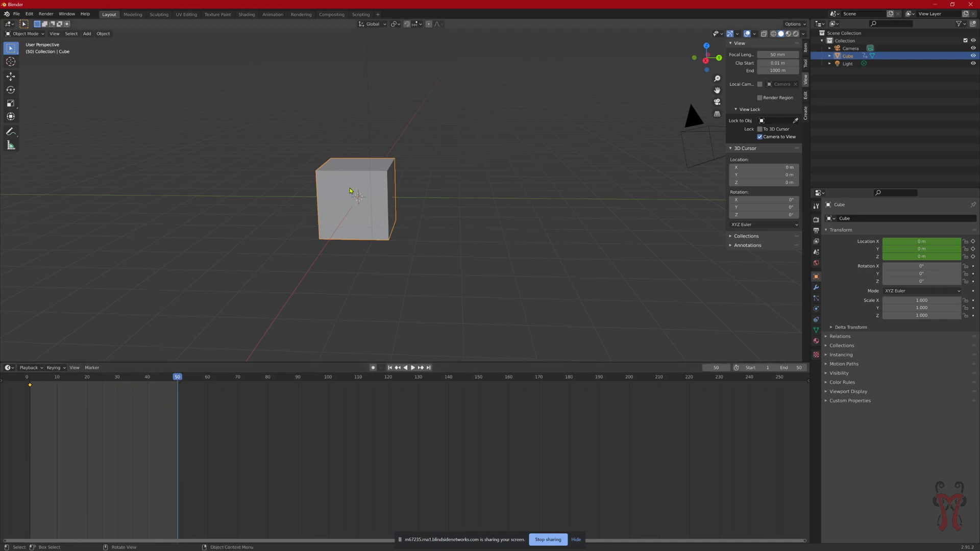
key("i")
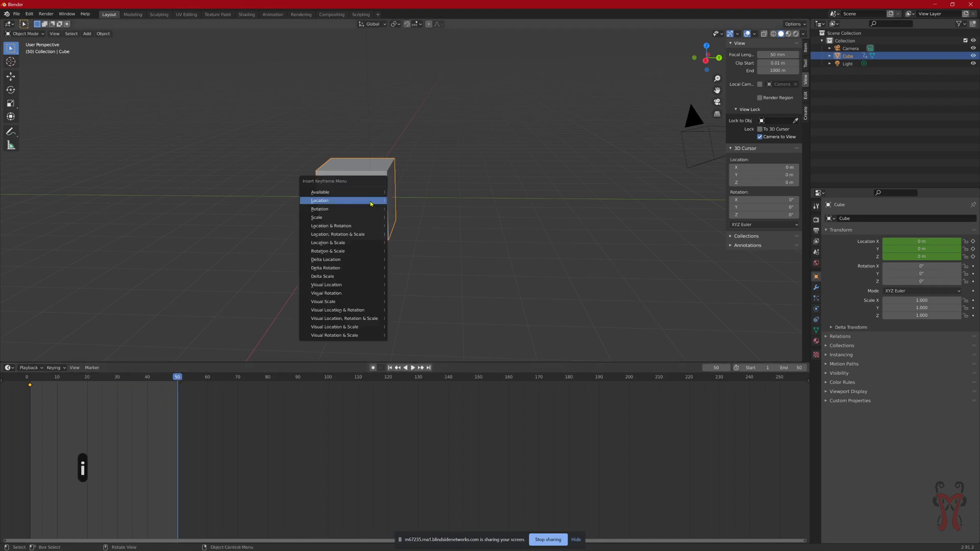
left_click(335, 203)
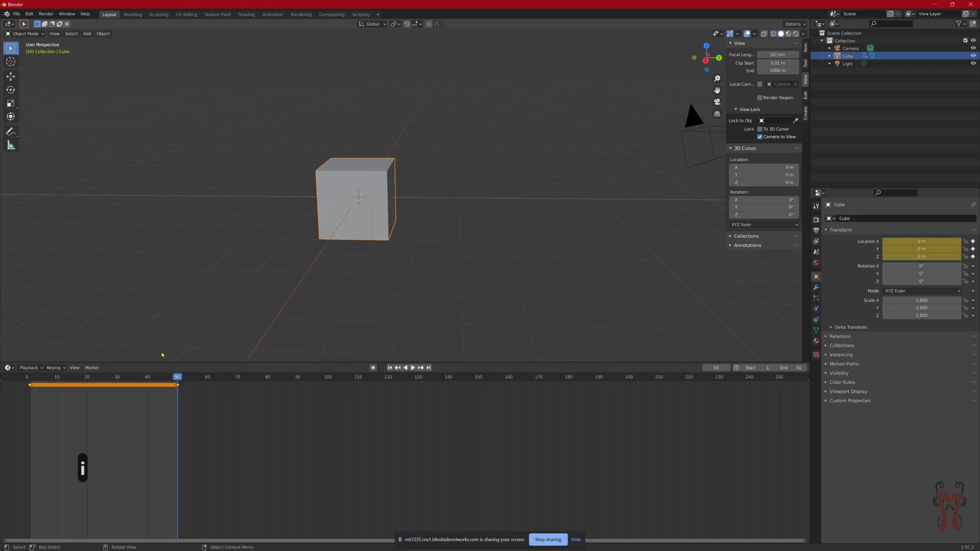
Check the cube at frames 1 and 50 and make frame 25 the current frame
left_click_drag(178, 379, 30, 378)
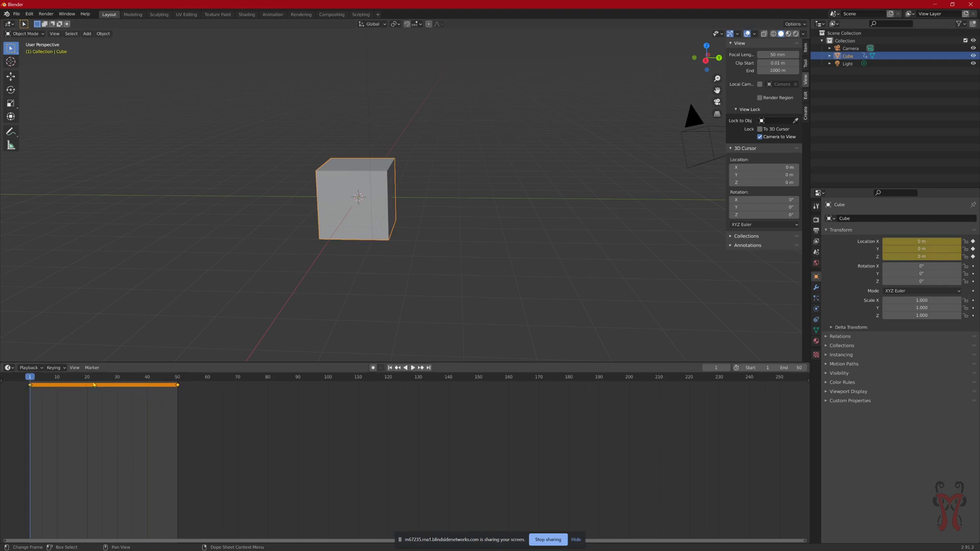
left_click(178, 386)
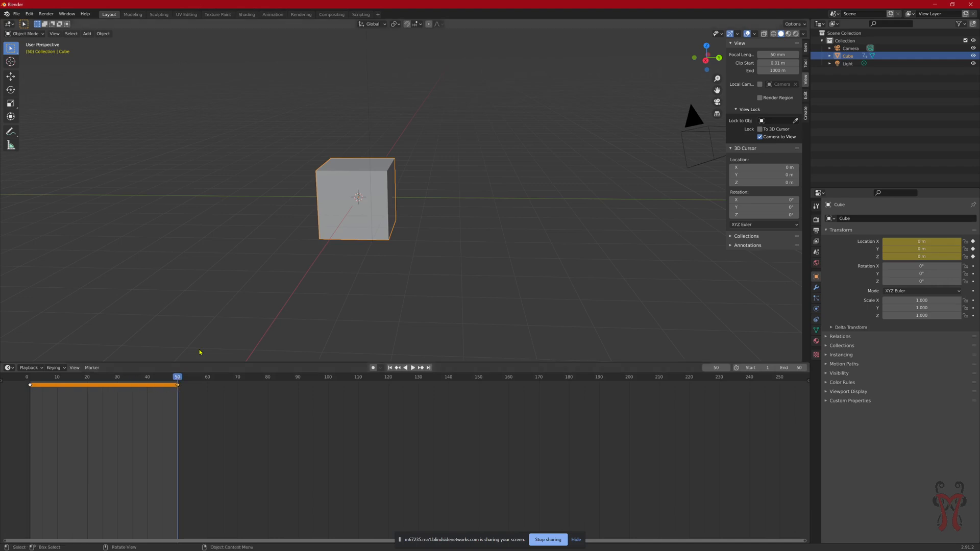
mouse_move(88, 379)
left_mouse_down()
mouse_move(32, 379)
mouse_move(178, 378)
mouse_move(30, 378)
mouse_move(105, 381)
mouse_move(101, 390)
left_mouse_up()
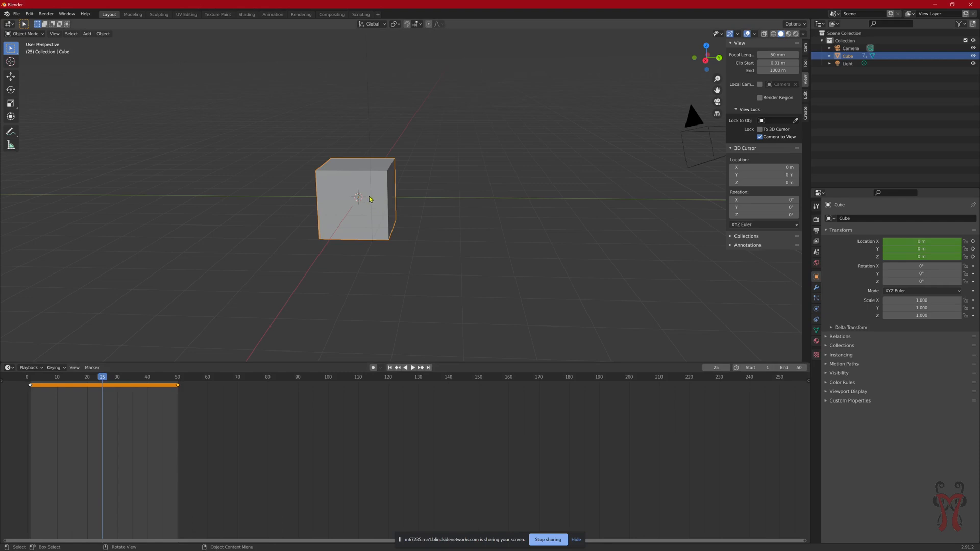
key("g")
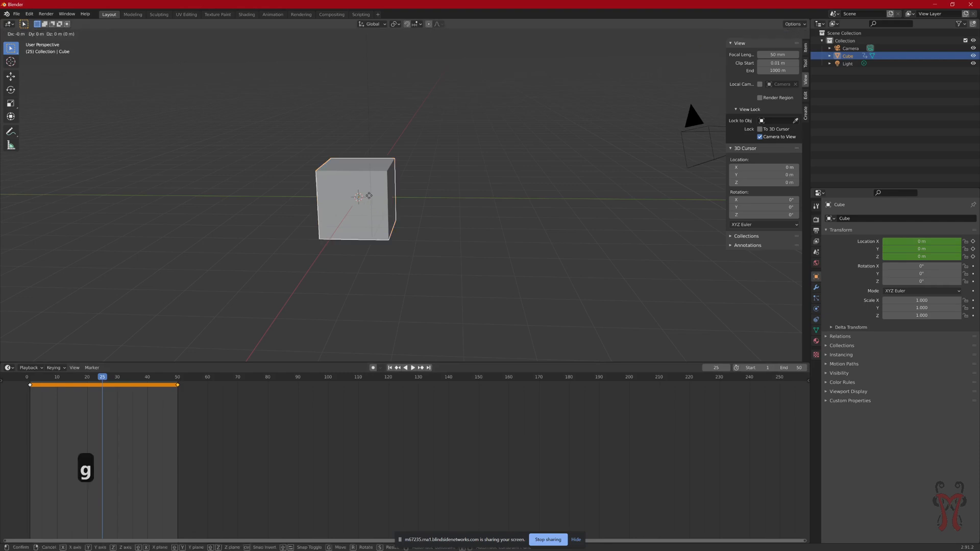
key("z")
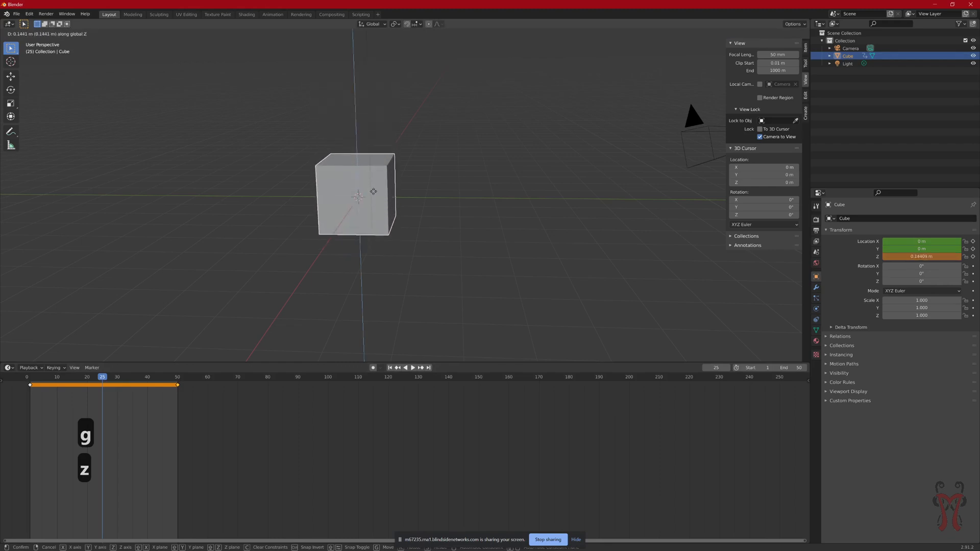
key("Escape")
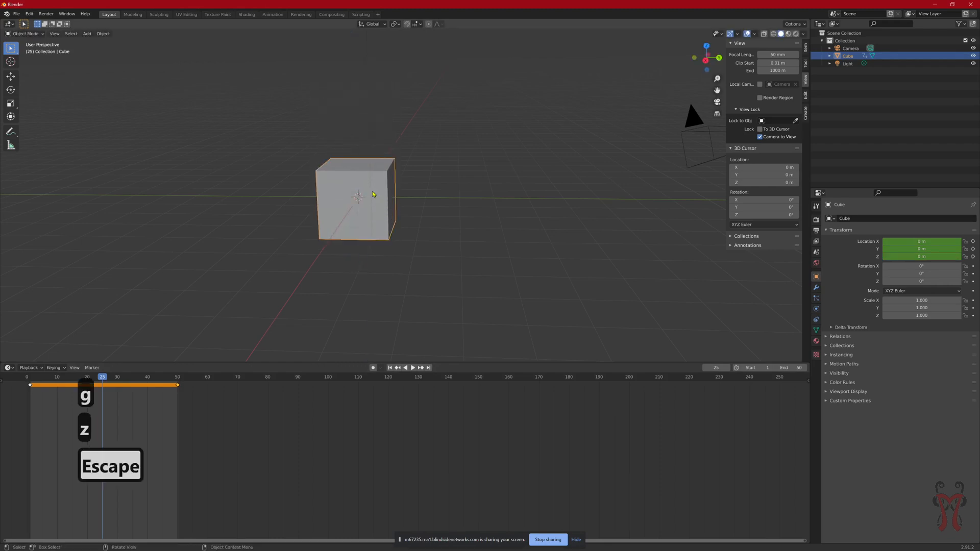
key("g")
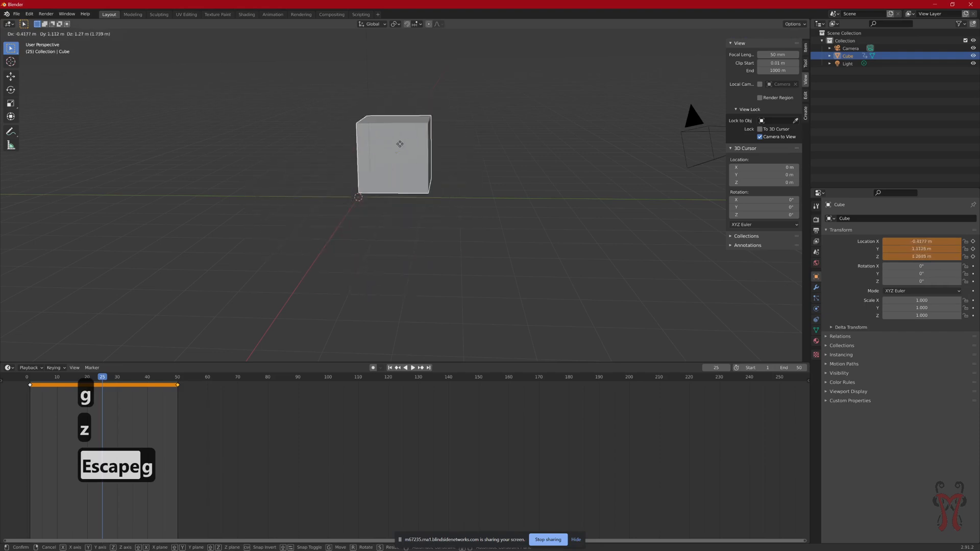
key("Escape")
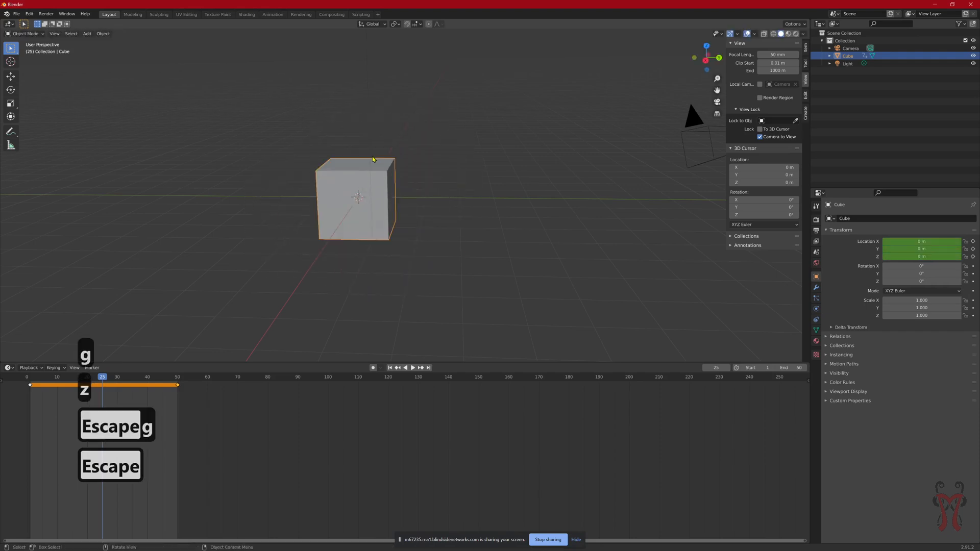
key("g")
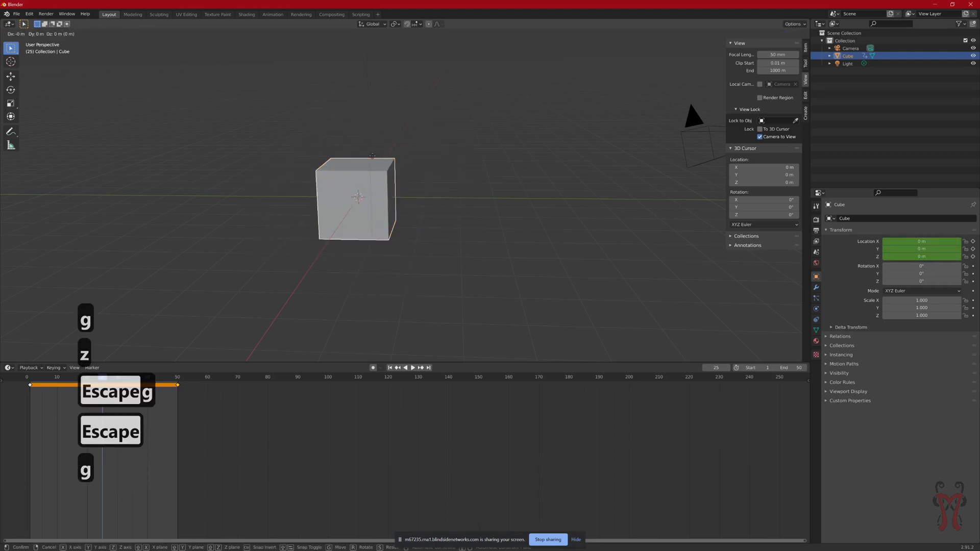
key("x")
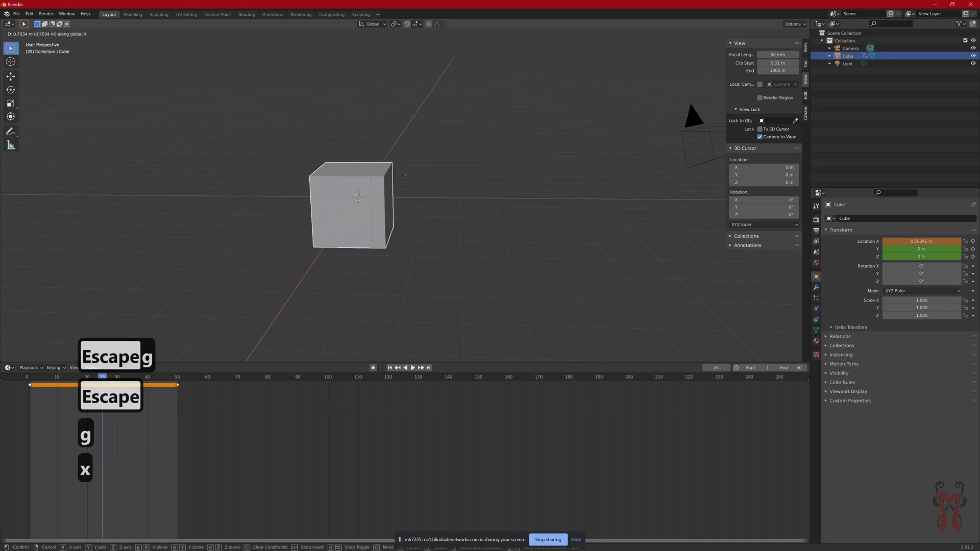
key("Escape")
key("g")
key("y")
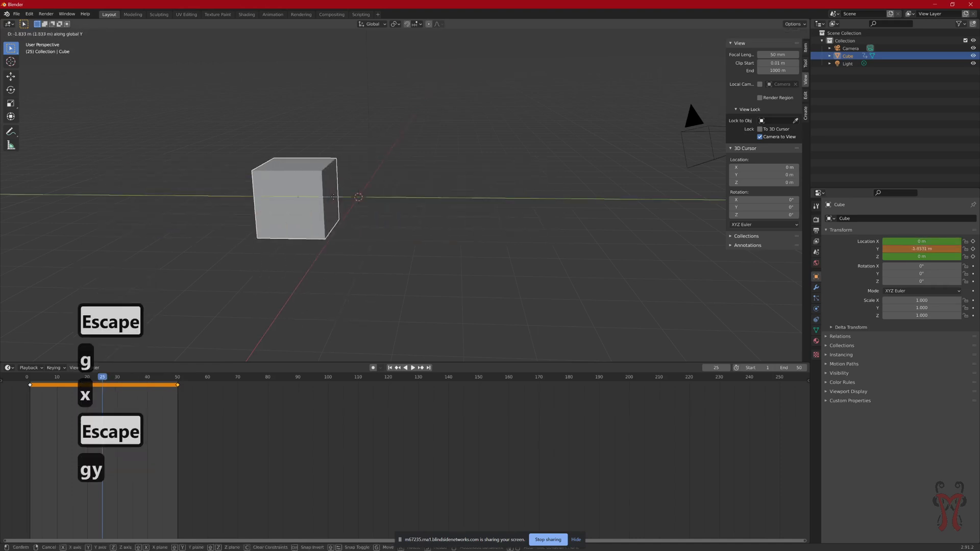
key("Escape")
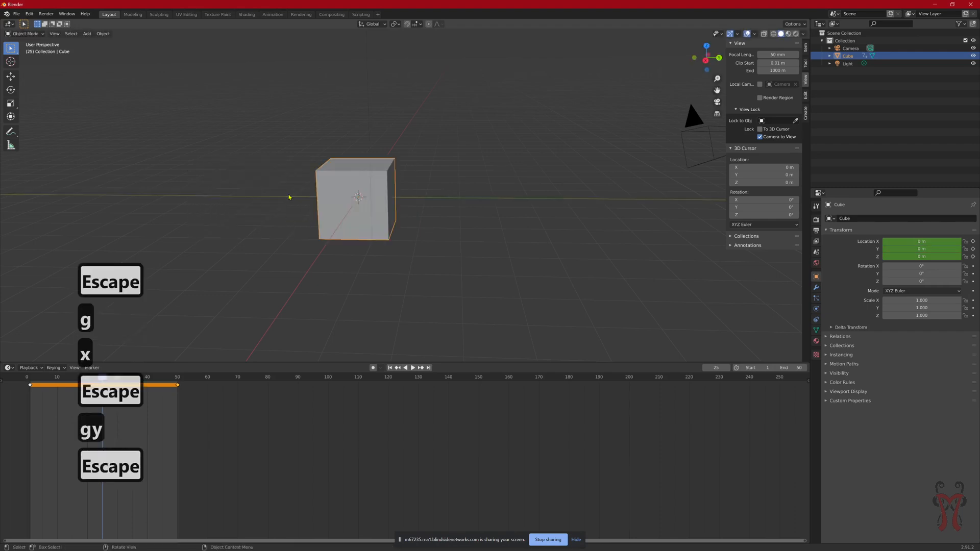
Move the cube up about 4.7 m along the Z axis and insert a Location keyframe at frame 25
key("g")
key("z")
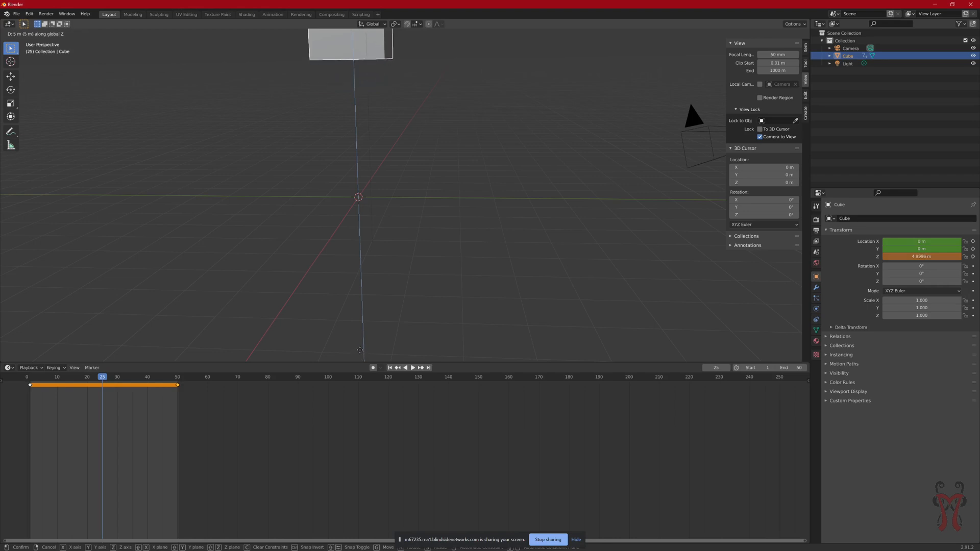
left_click(332, 337)
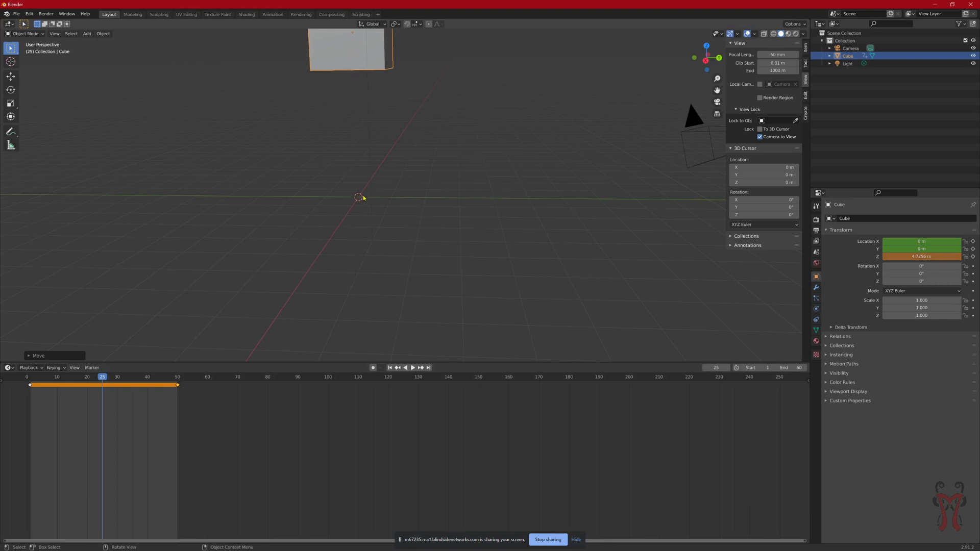
key("i")
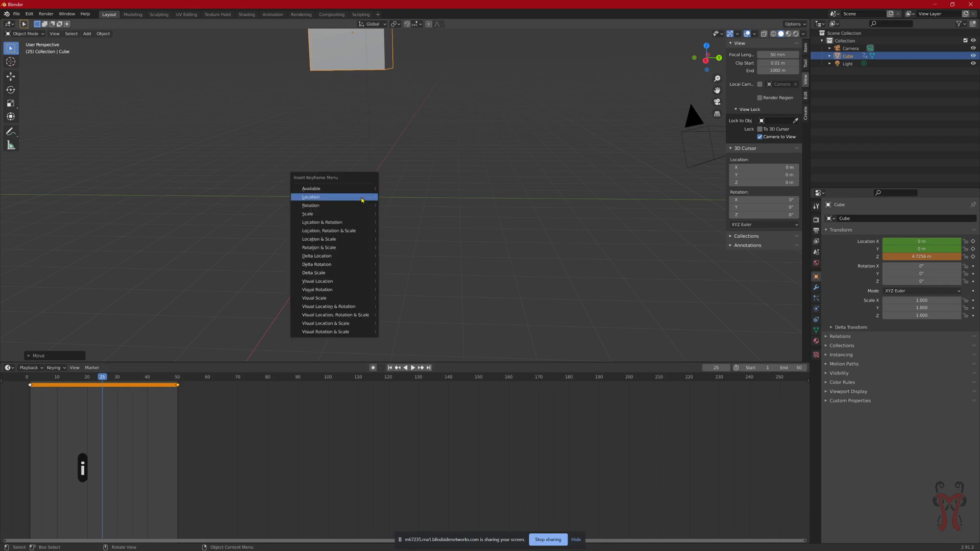
left_click(322, 197)
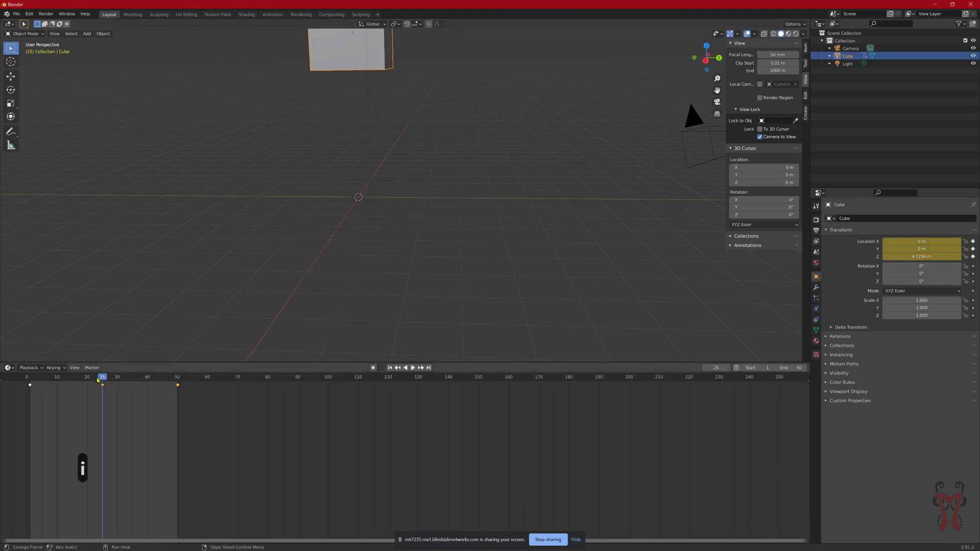
Check the cube's keyframed positions at frames 1, 25 and 50 and return the playhead to frame 1
left_click_drag(103, 379, 32, 394)
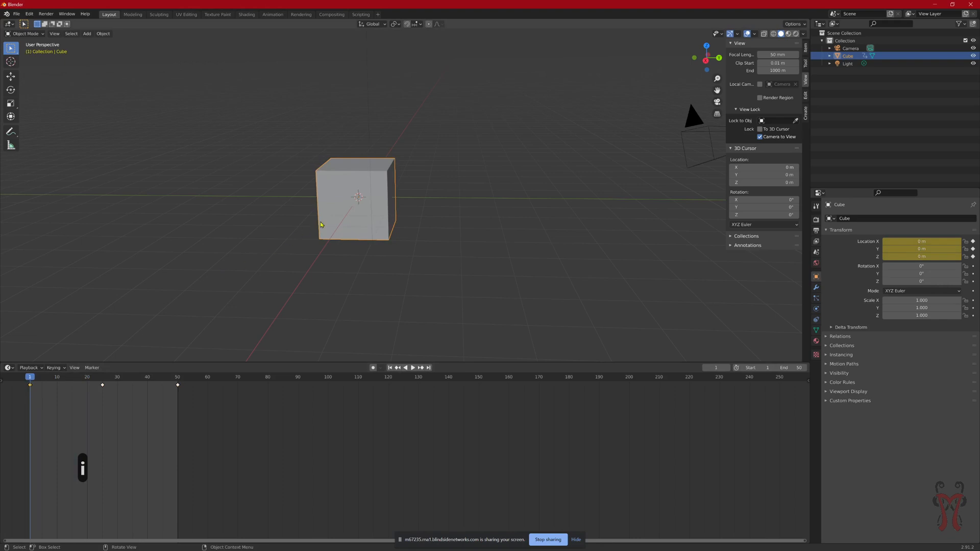
left_click(103, 380)
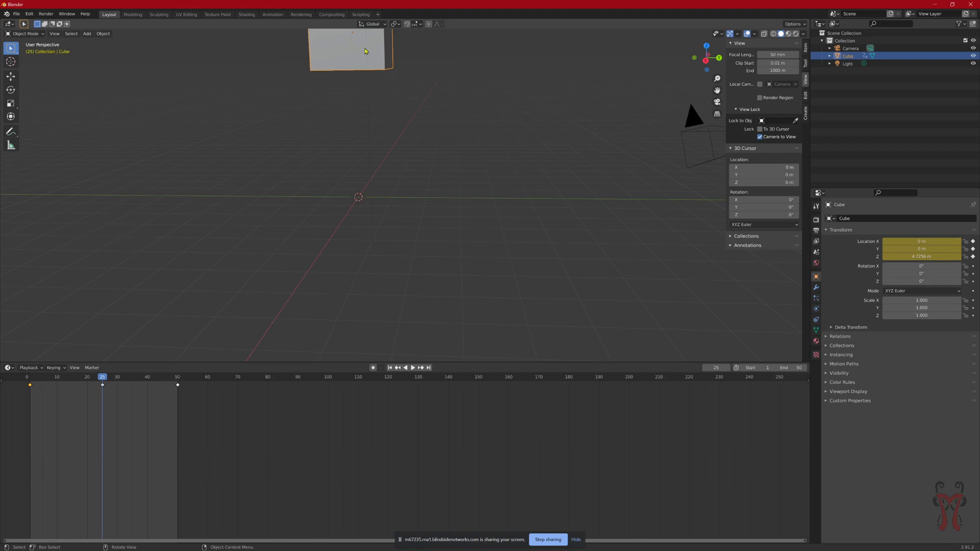
left_click(178, 379)
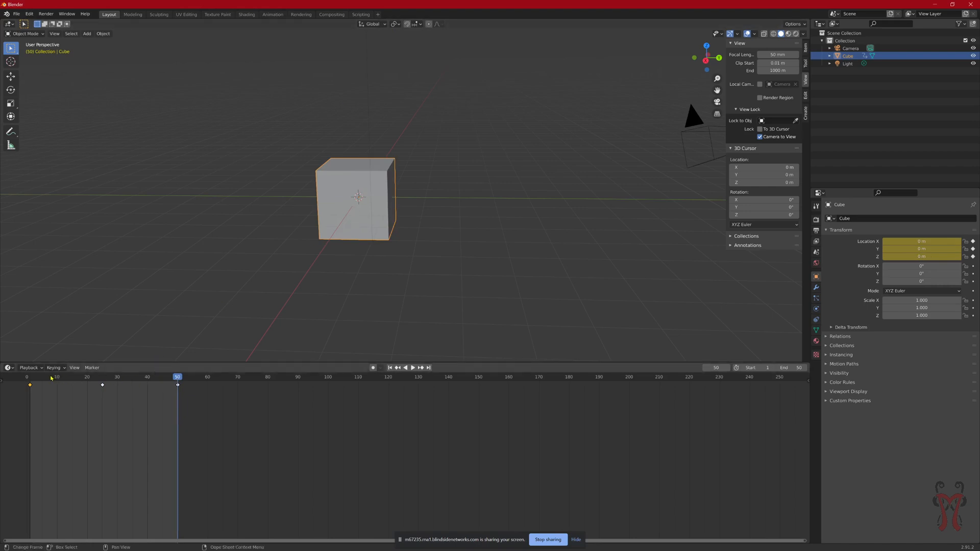
key("space")
left_click(33, 379)
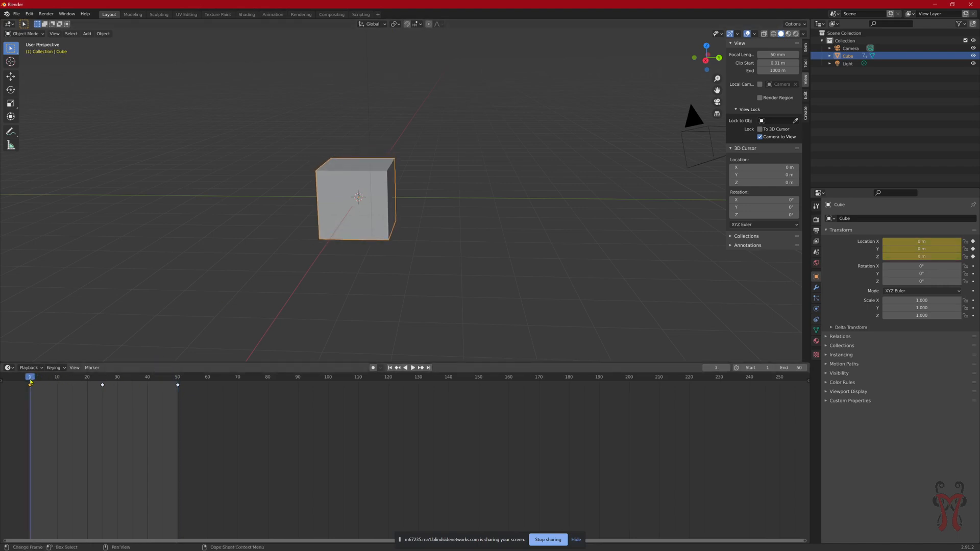
Scrub between frames 1 and 4 to examine the in-between motion, and recheck the cube at frames 25 and 50
key("space")
mouse_move(31, 382)
left_mouse_down()
mouse_move(175, 384)
mouse_move(72, 383)
mouse_move(38, 368)
left_mouse_up()
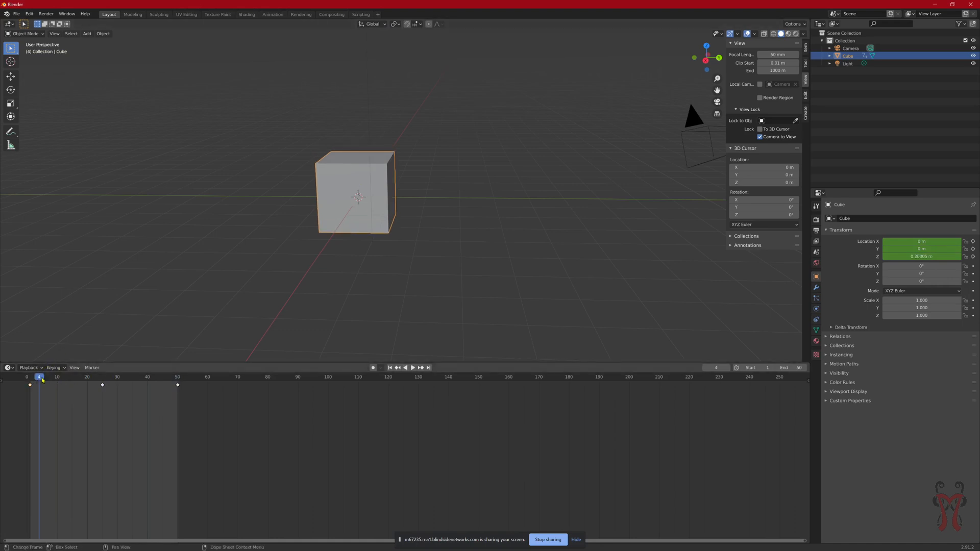
mouse_move(42, 380)
left_mouse_down()
mouse_move(32, 379)
mouse_move(175, 379)
mouse_move(66, 379)
mouse_move(30, 365)
mouse_move(101, 375)
mouse_move(31, 376)
mouse_move(180, 381)
mouse_move(30, 376)
left_mouse_up()
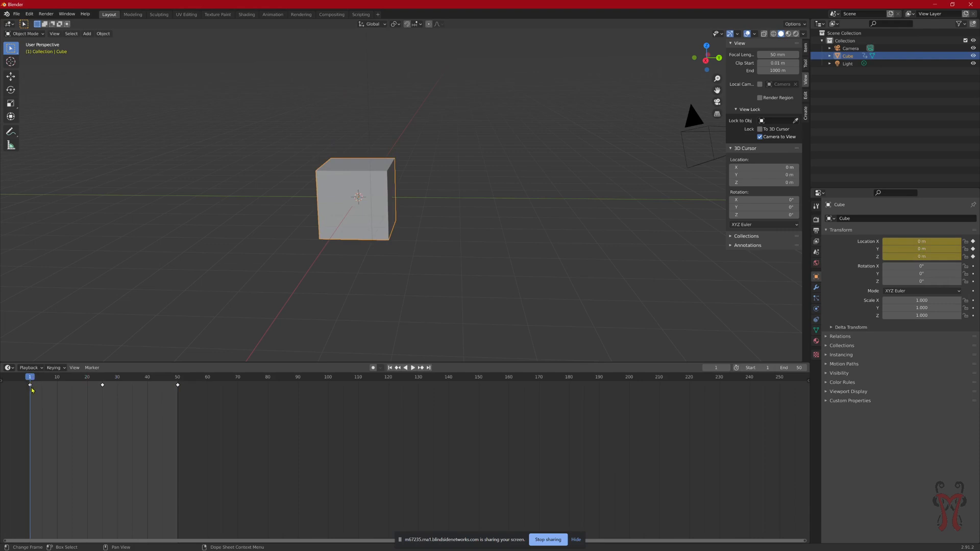
left_click(103, 380)
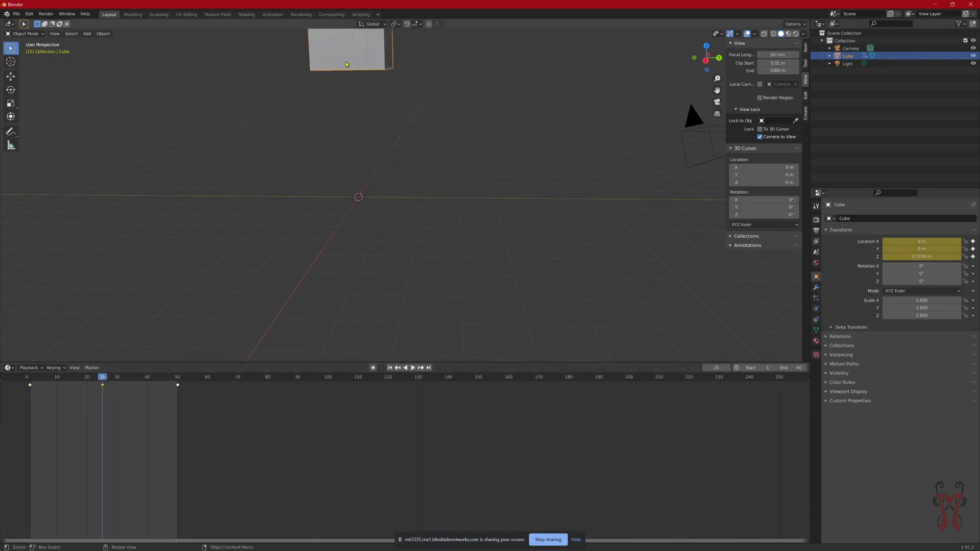
left_click(178, 377)
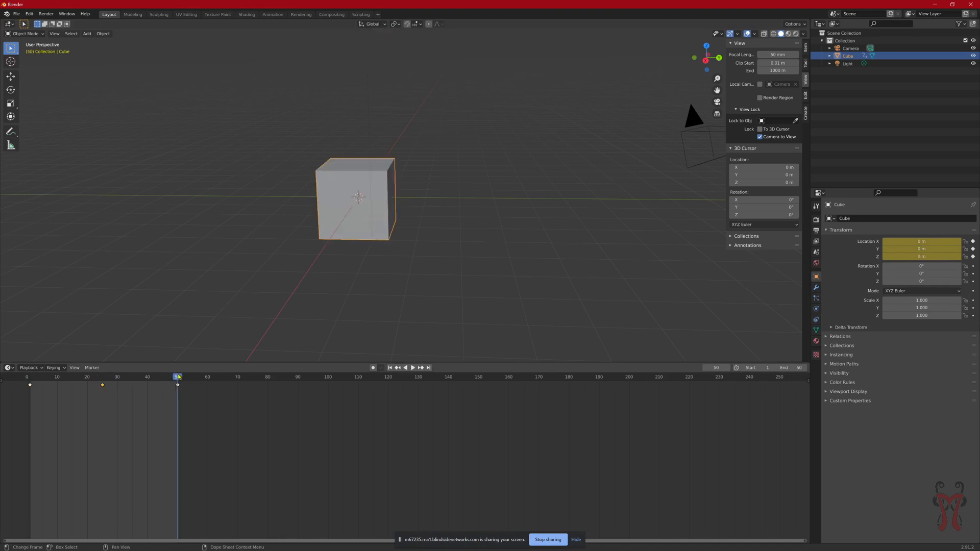
Play the cube's animation from frame 1 to review its full vertical movement
key("space")
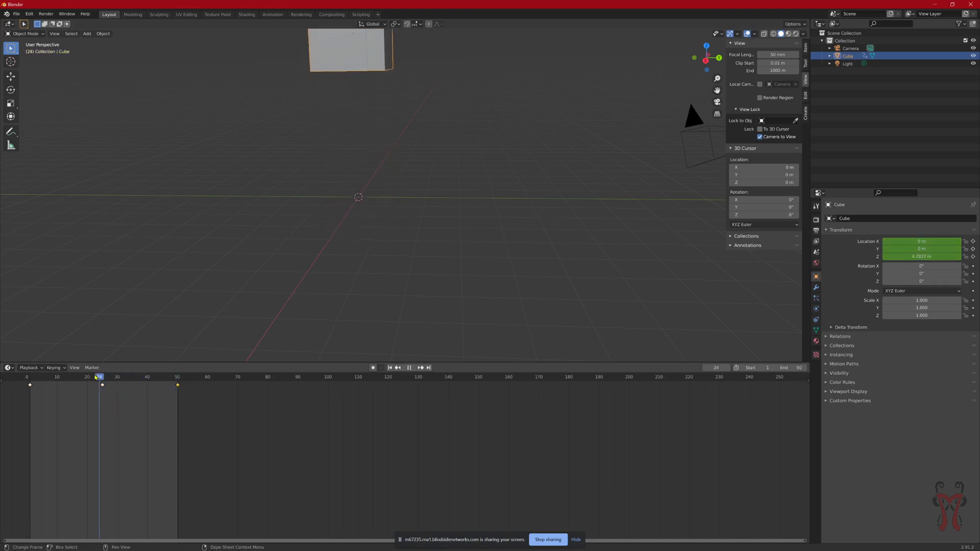
left_click(28, 376)
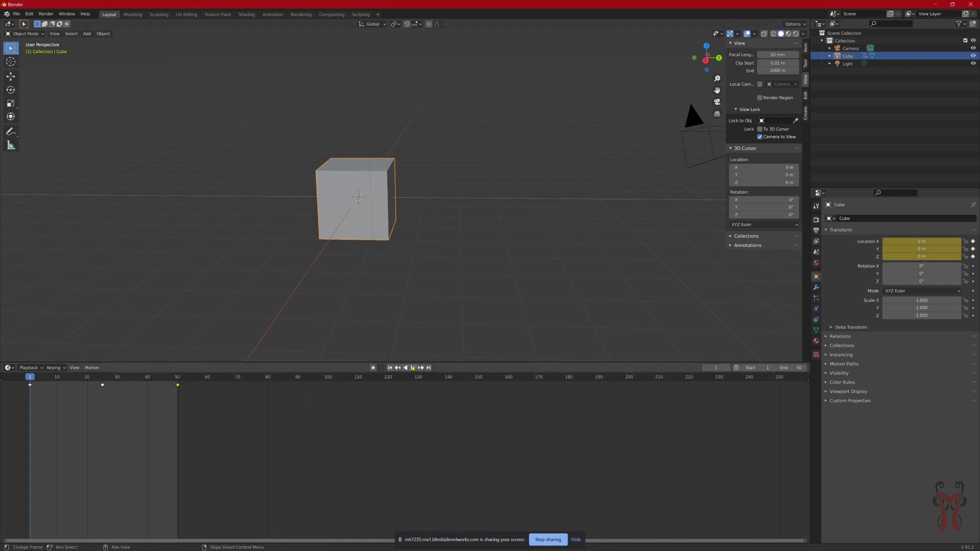
left_click(414, 367)
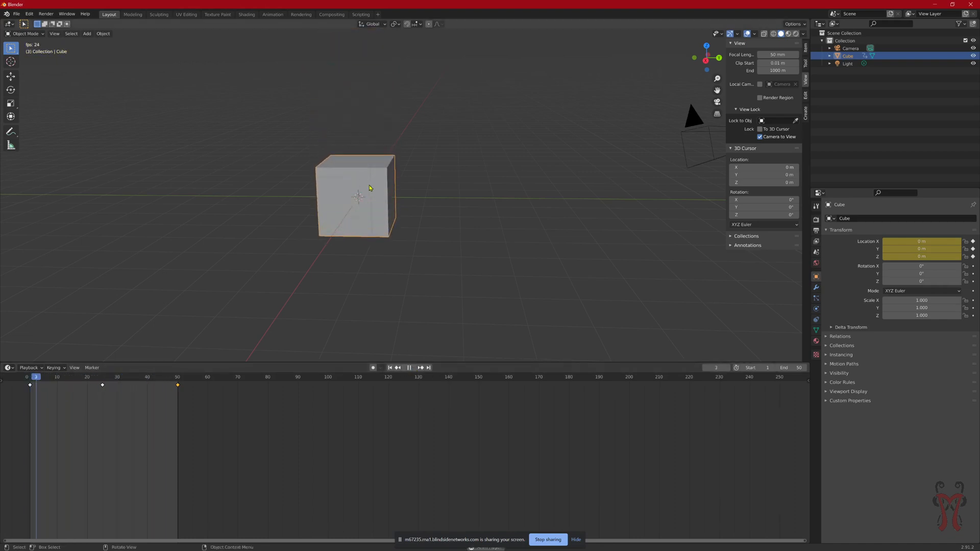
scroll(384, 187, "down", 2)
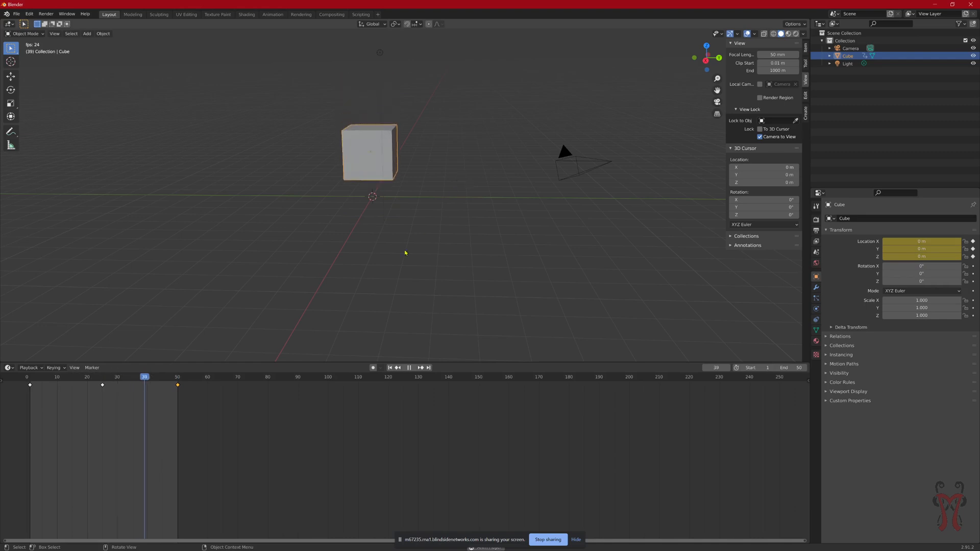
Try Bounce interpolation on the frame 50 keyframe during playback, and stop the animation
key("t")
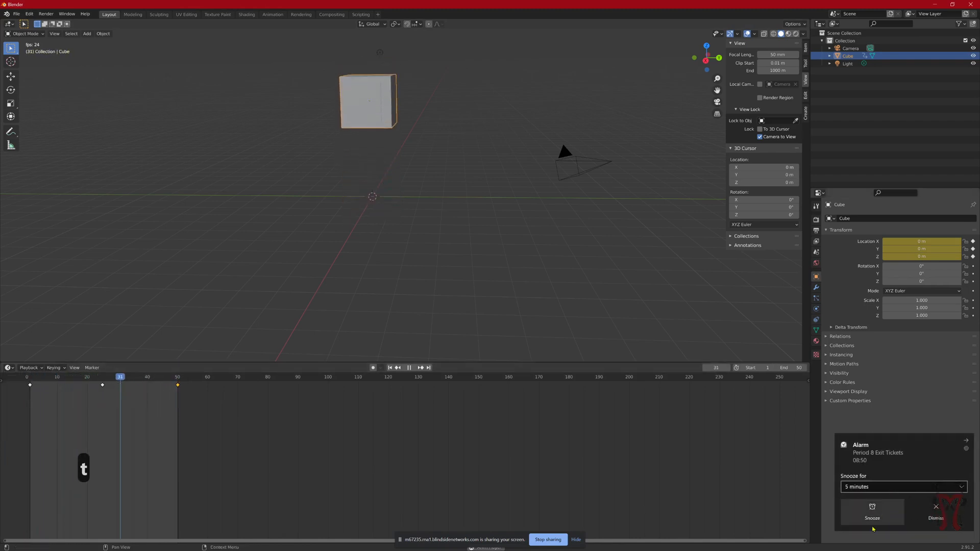
left_click(873, 505)
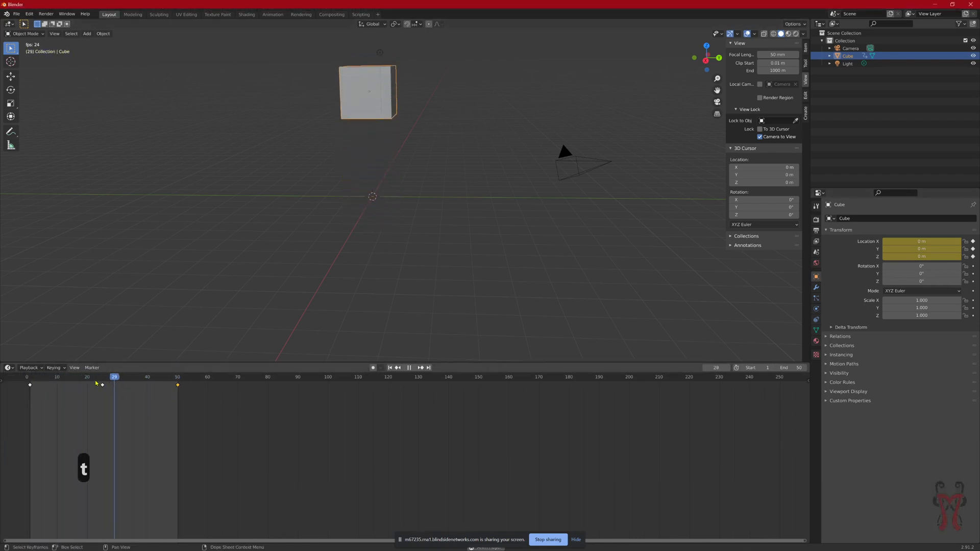
key("t")
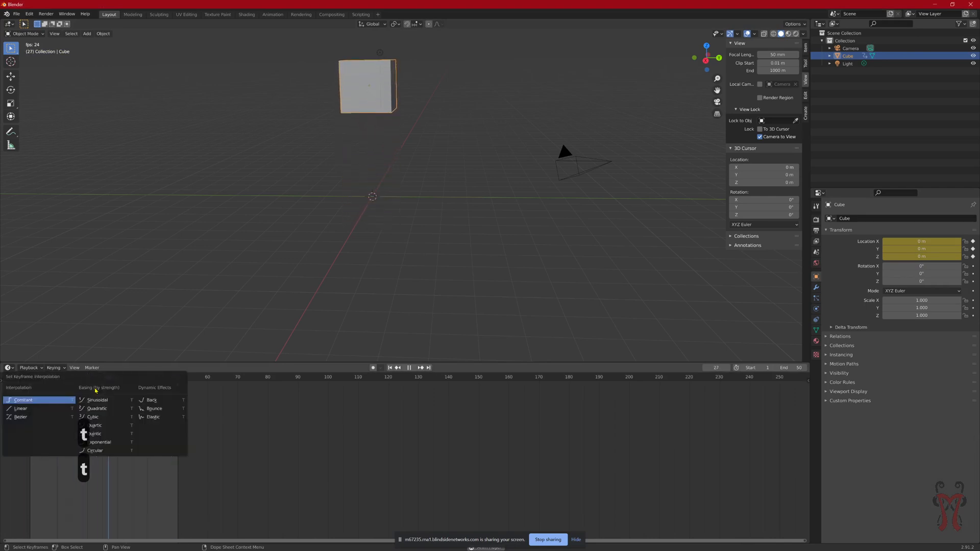
left_click(154, 408)
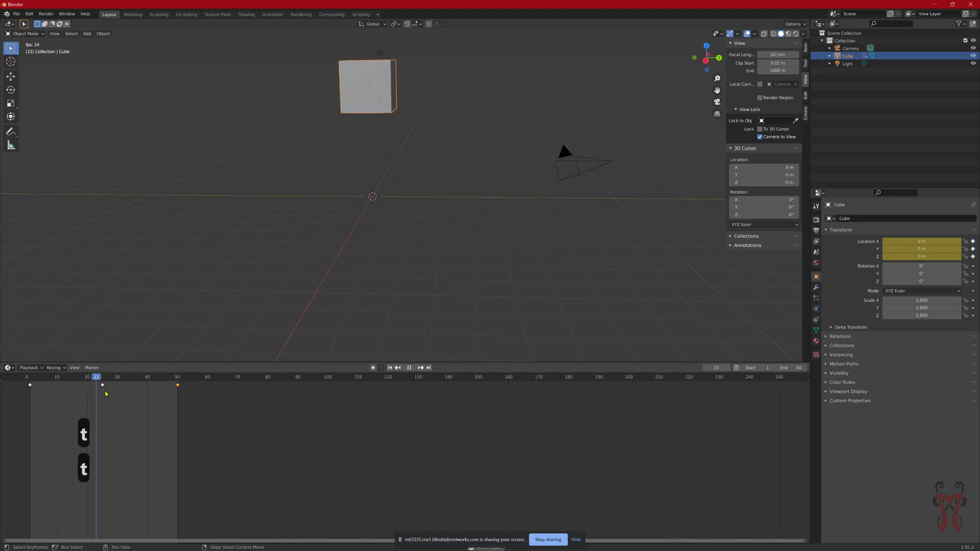
key("space")
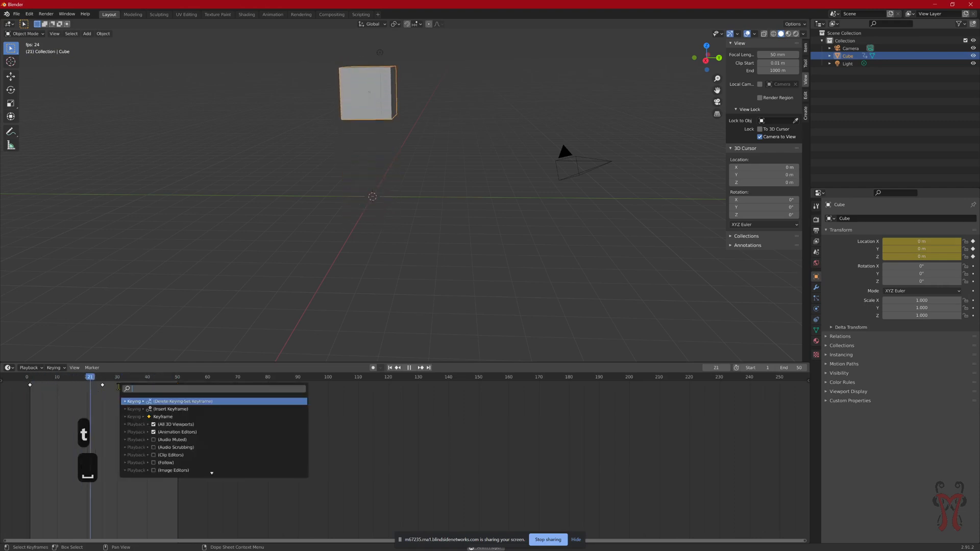
left_click(409, 368)
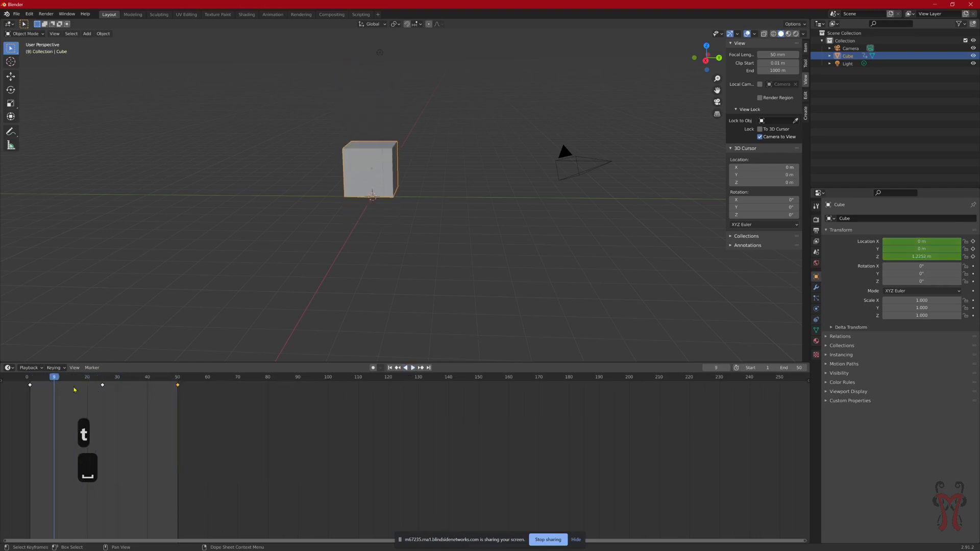
Examine the keyframe interpolation options at magnified size, including Constant, Linear, Bezier and the easing and dynamic effects groups
key("t")
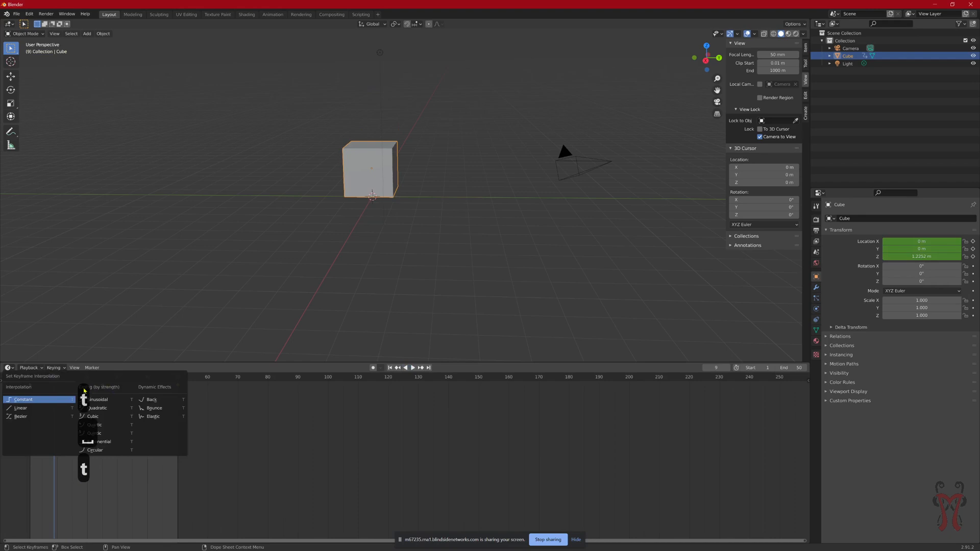
key("super+plus")
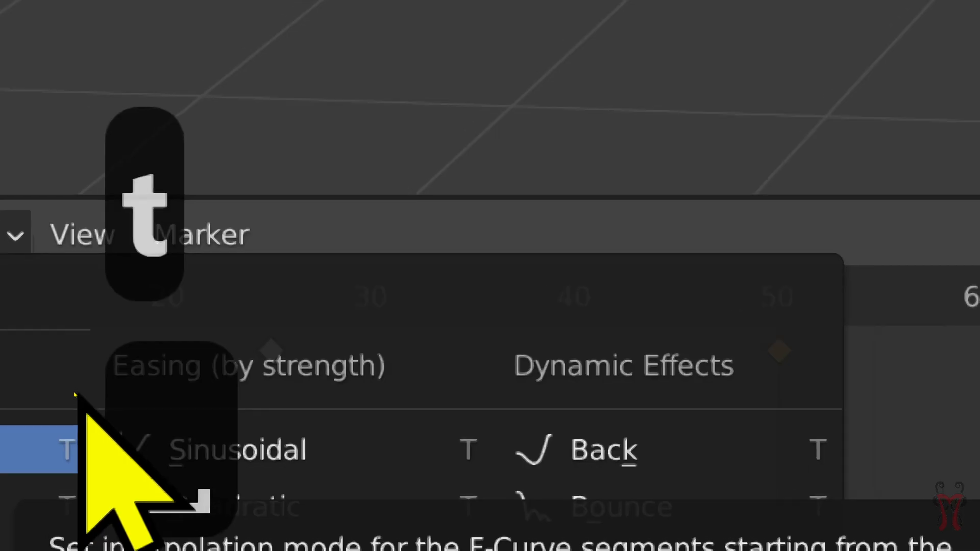
key("t")
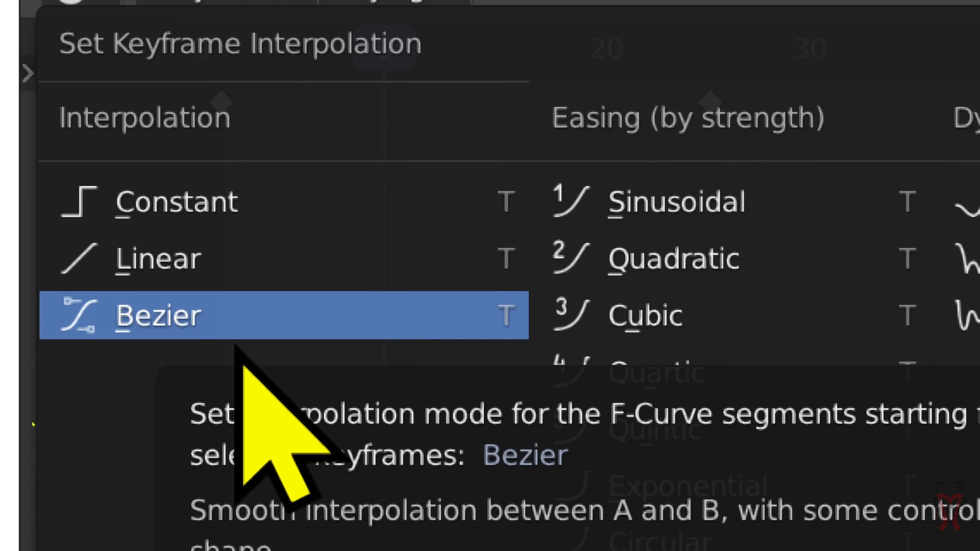
key("super+Escape")
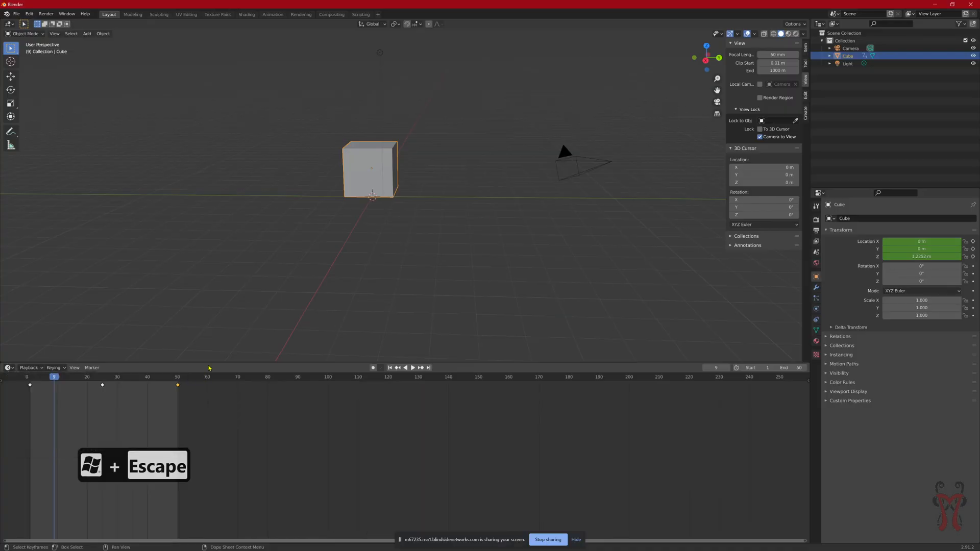
Play the animation, try Bezier and Linear interpolation on the frame 50 keyframe, and stop playback
left_click(413, 367)
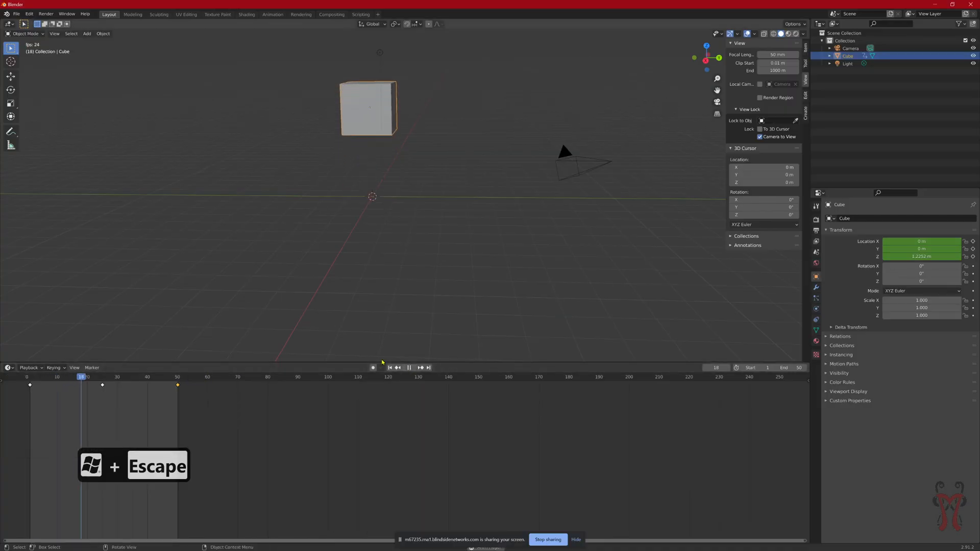
key("t")
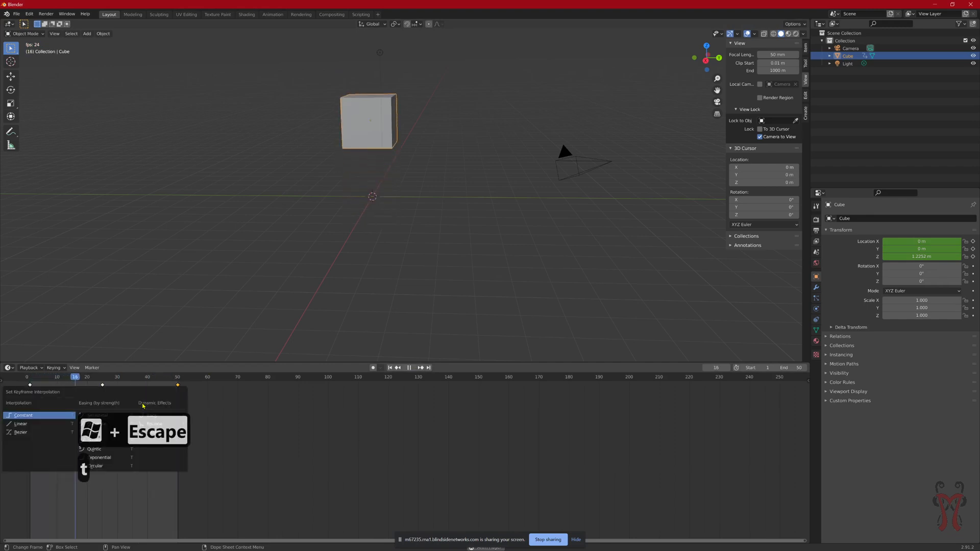
left_click(37, 435)
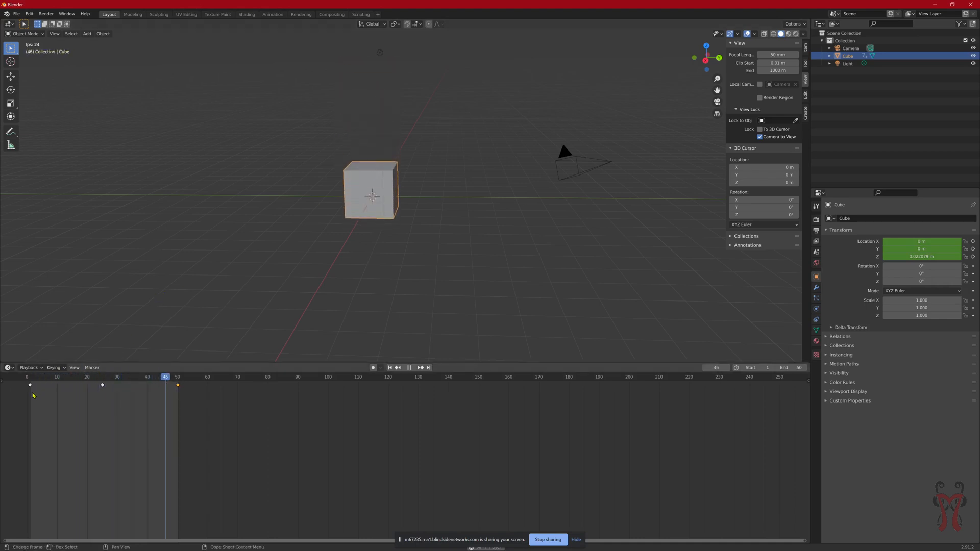
key("t")
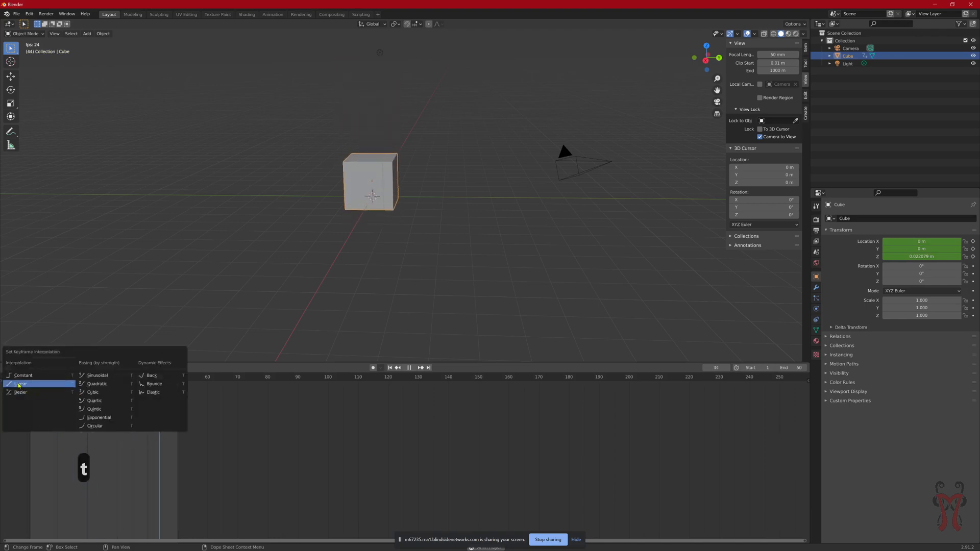
left_click(22, 384)
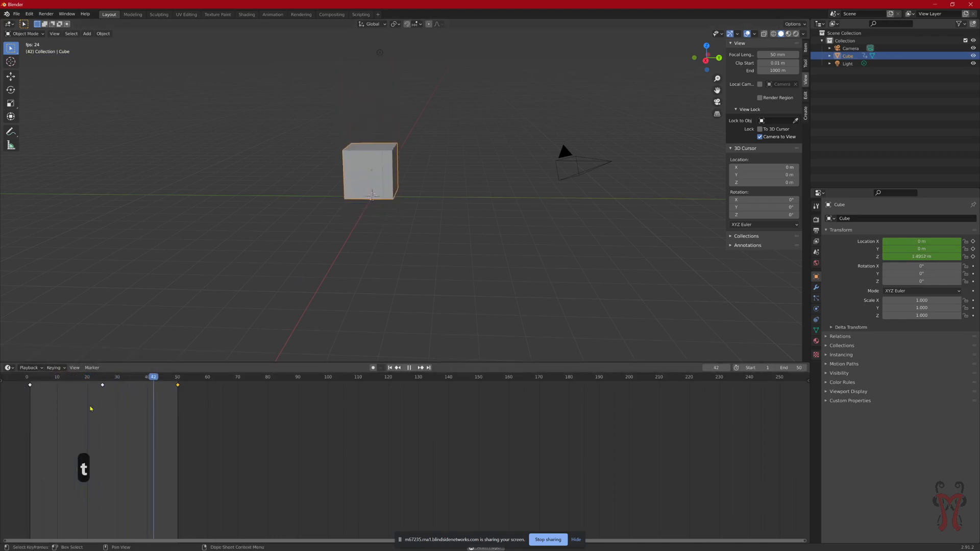
key("space")
left_click(408, 367)
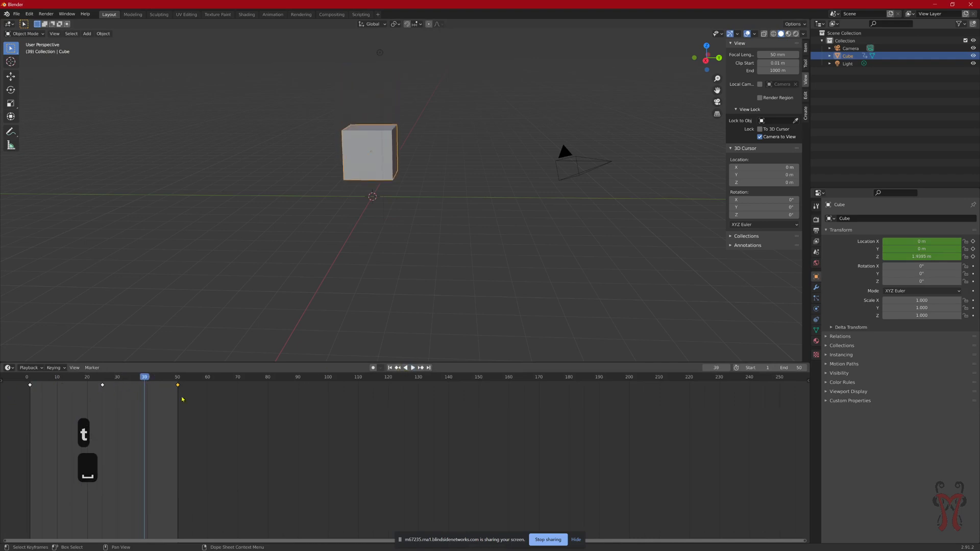
Apply Linear interpolation to the cube's keyframes with the animation playing, and leave only the frame 25 keyframe selected
key("t")
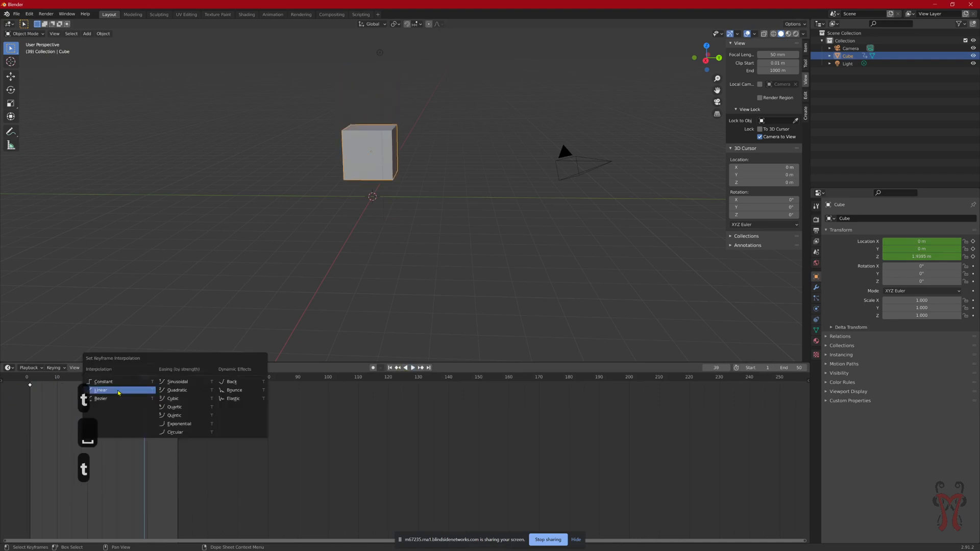
left_click(119, 391)
left_click(411, 368)
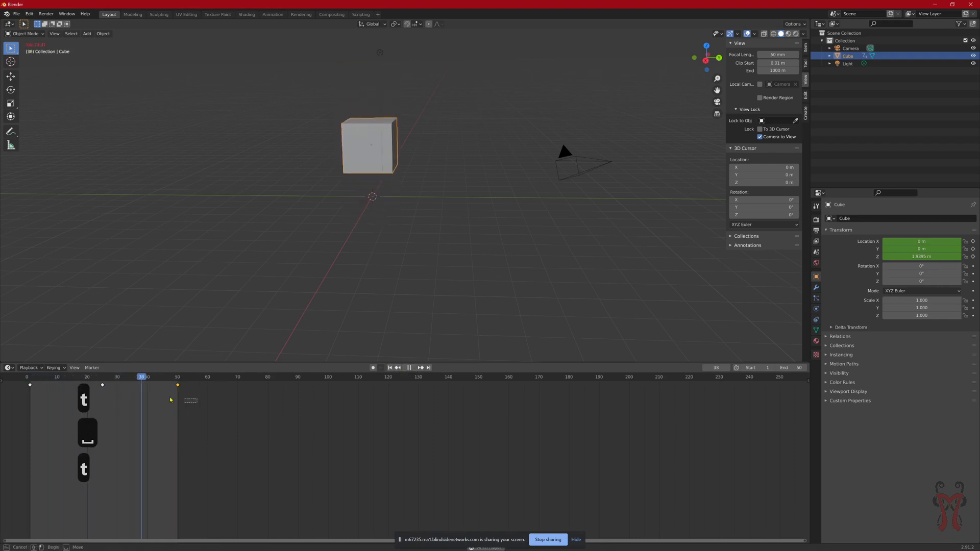
key("t")
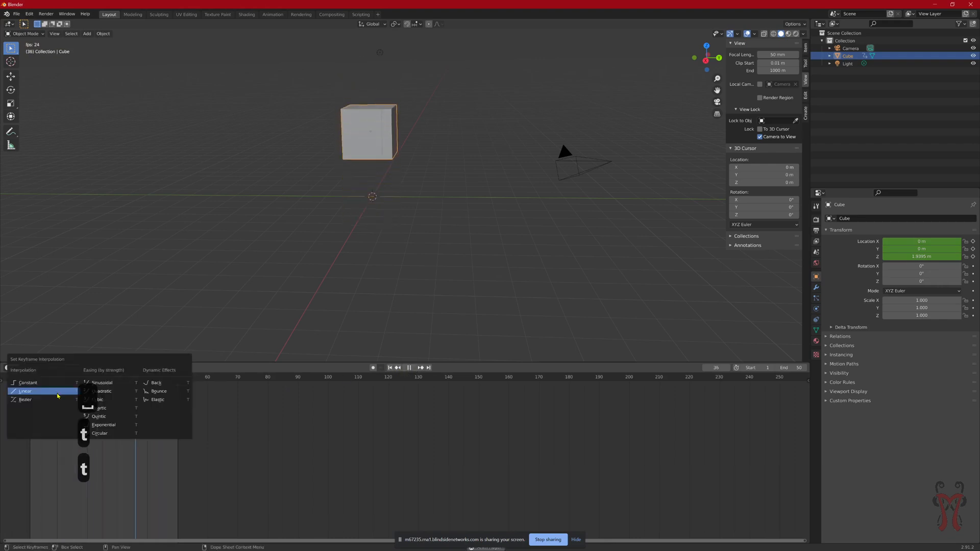
left_click(55, 395)
right_click(54, 393)
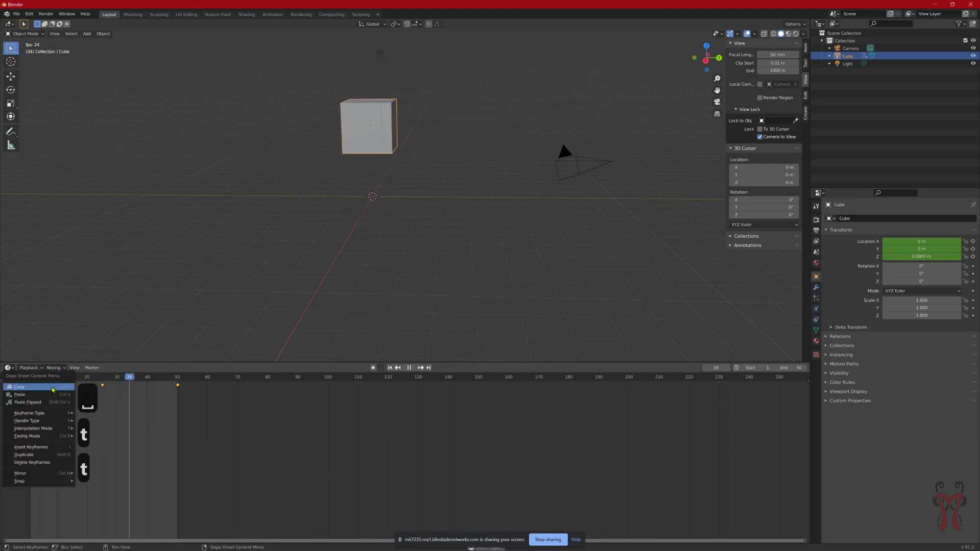
left_click(102, 385)
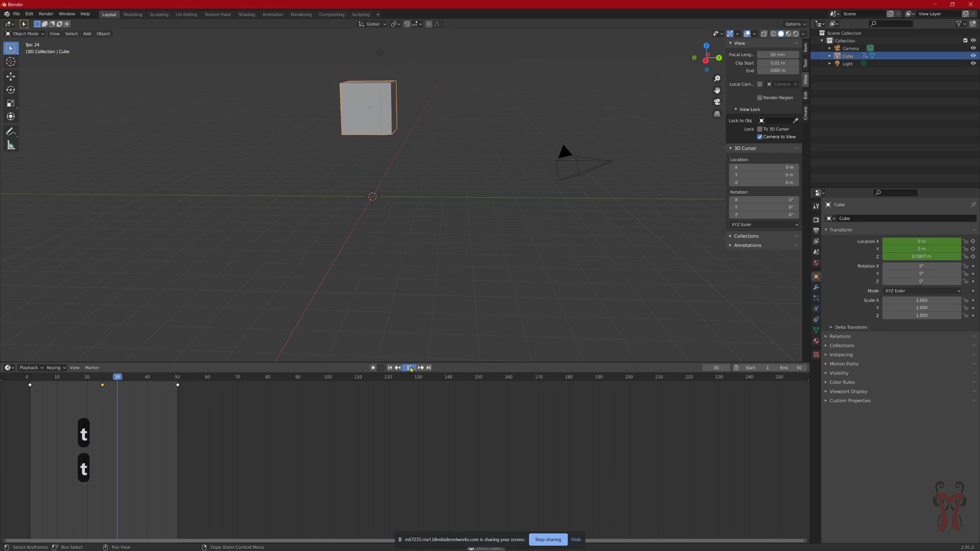
Stop playback, select all three keyframes, and set their interpolation to Constant to watch the cube jump between positions
left_click(408, 368)
left_click_drag(29, 384, 29, 384)
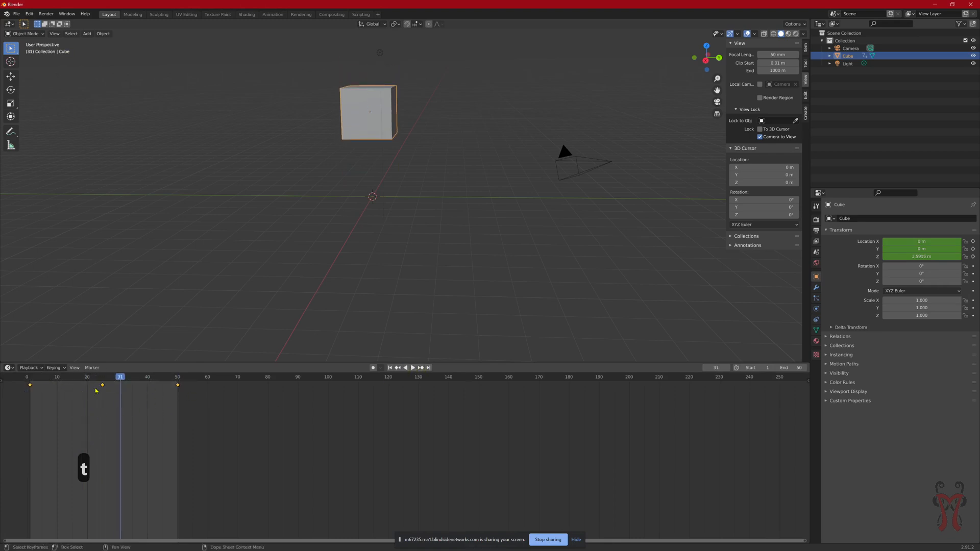
key("t")
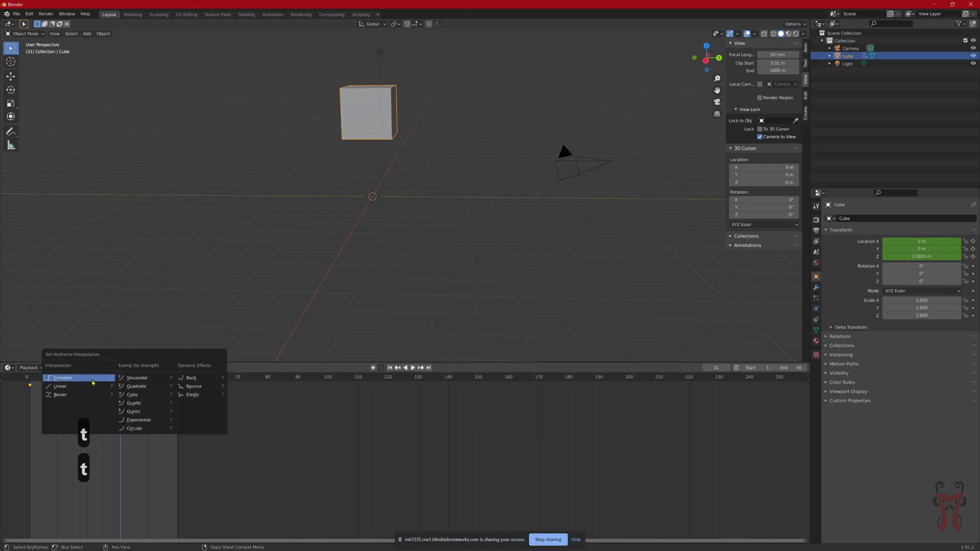
left_click(91, 391)
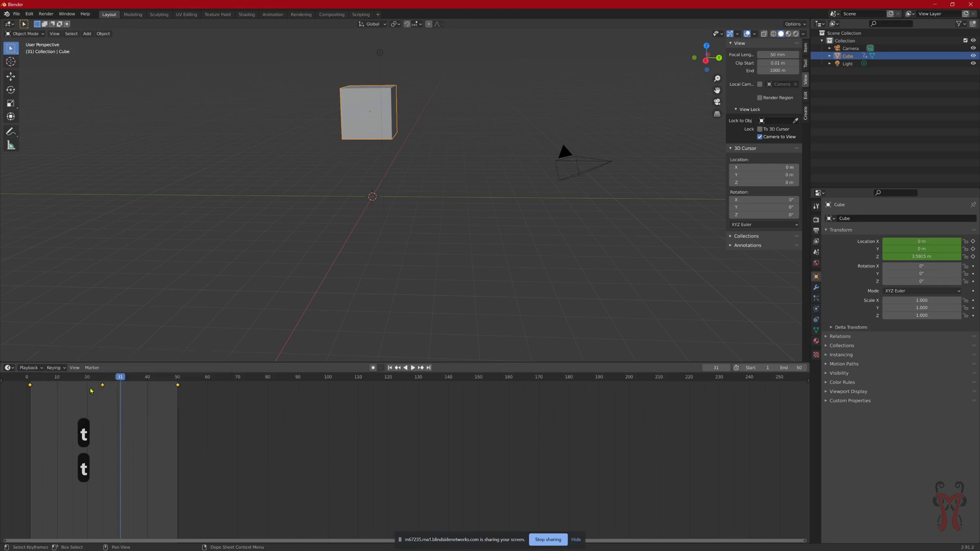
key("t")
left_click(85, 382)
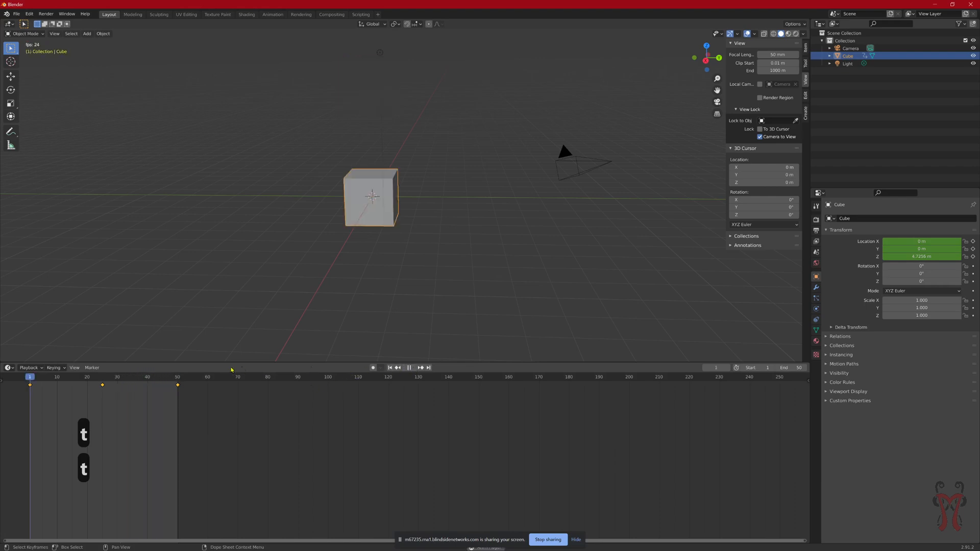
key("t")
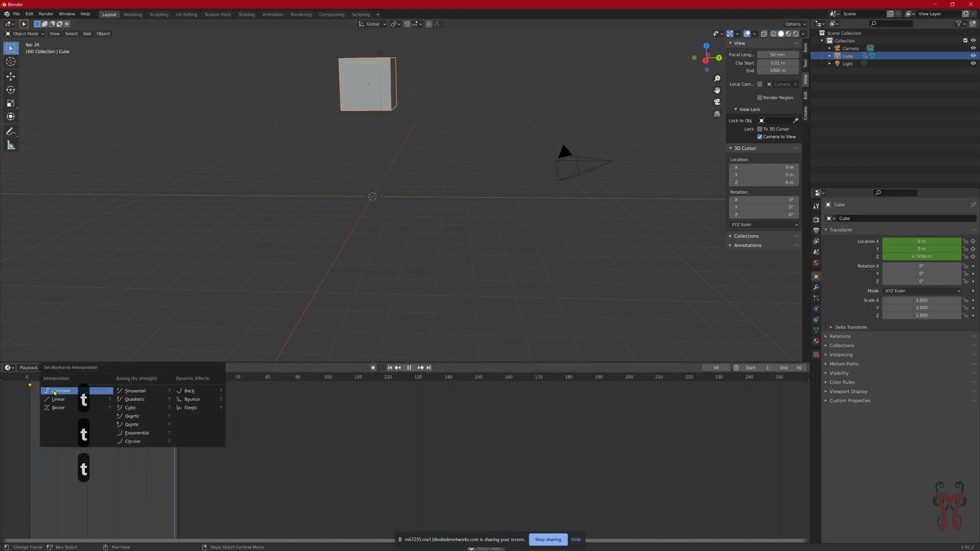
left_click(101, 392)
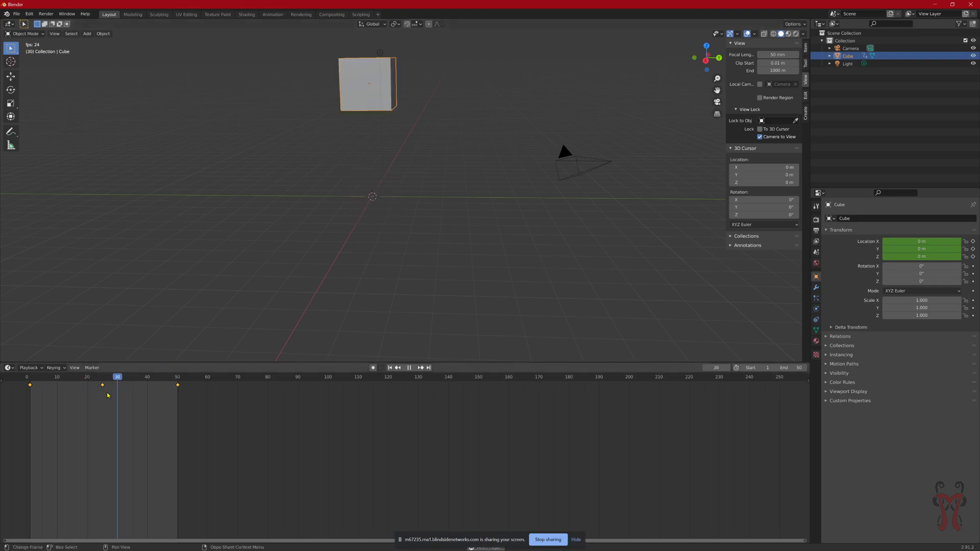
Switch all three keyframes to Linear and then Bezier interpolation to compare the motion during playback
key("t")
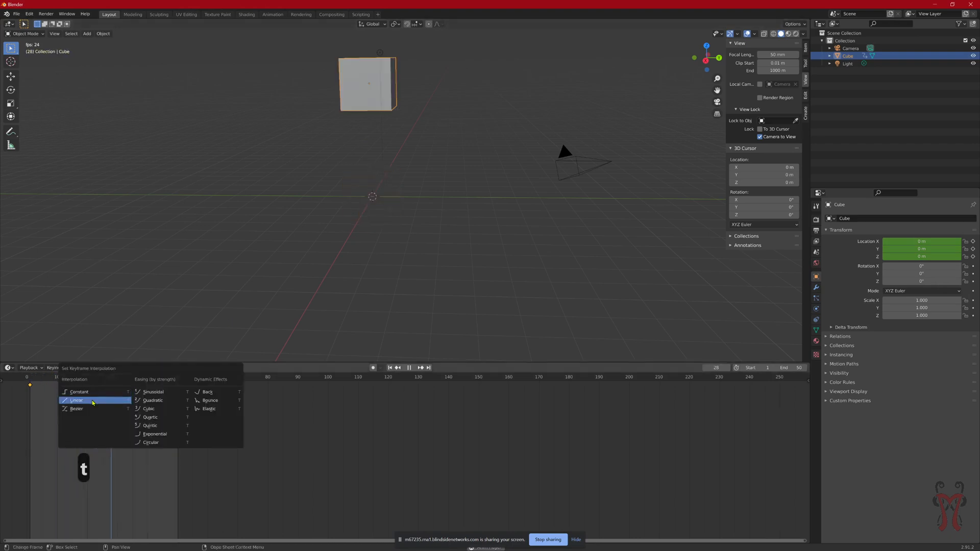
left_click(93, 402)
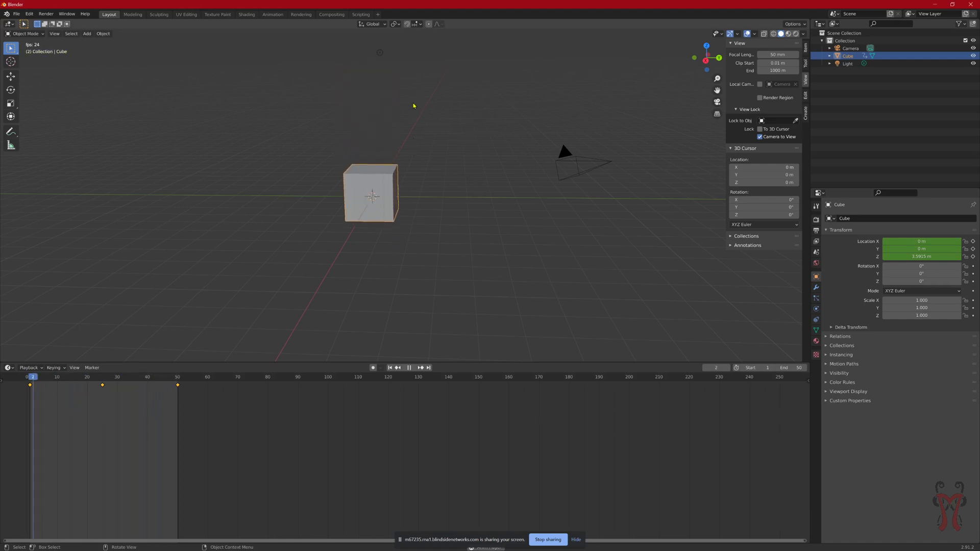
key("t")
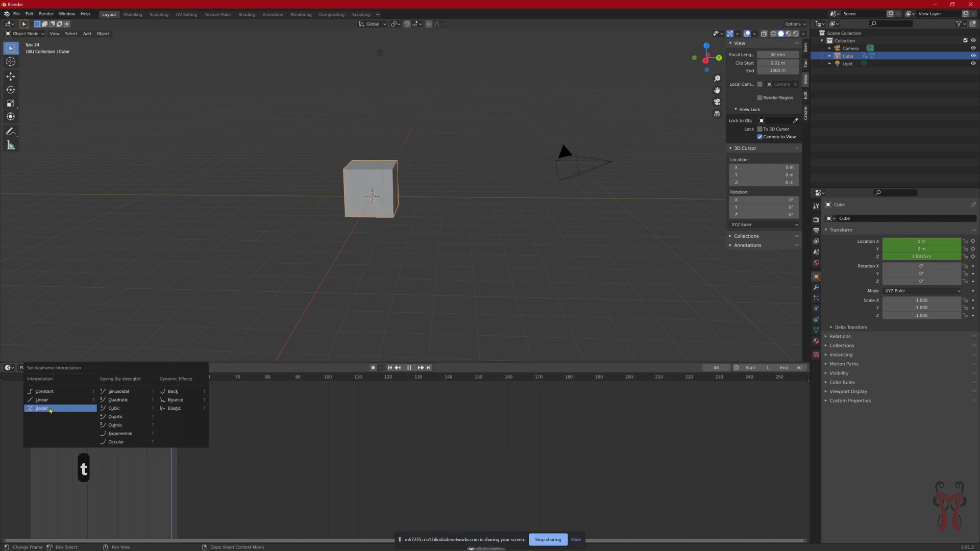
left_click(58, 409)
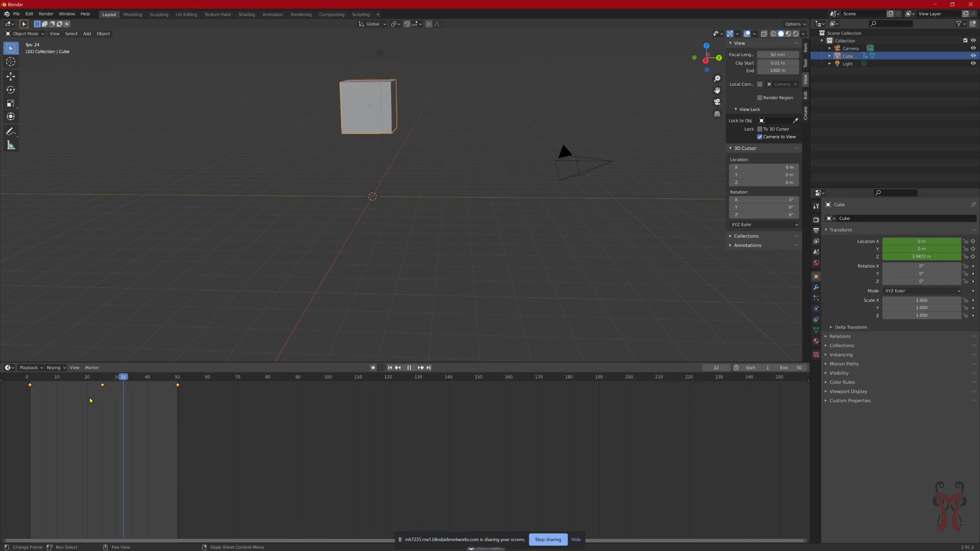
Set all three keyframes to Exponential easing, and try further interpolation modes while the animation plays
key("t")
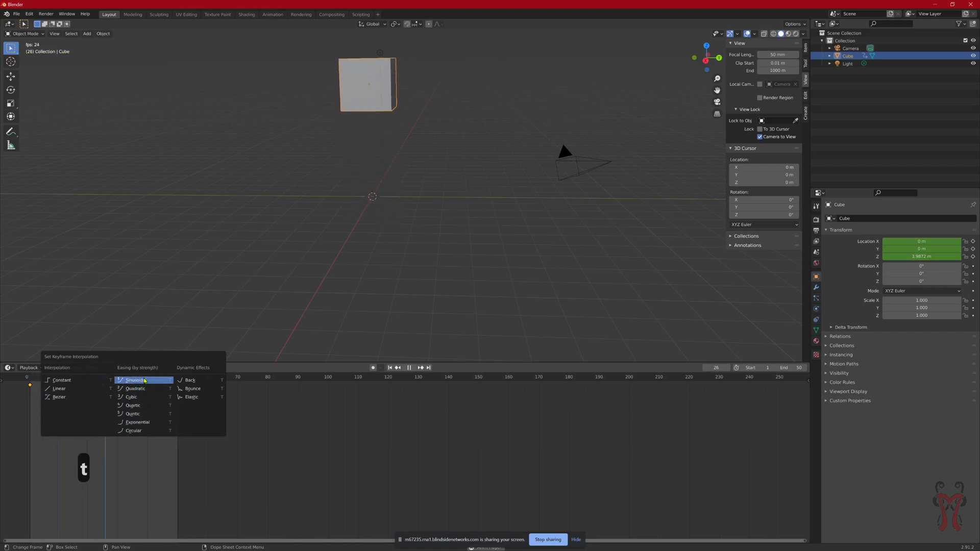
left_click(138, 422)
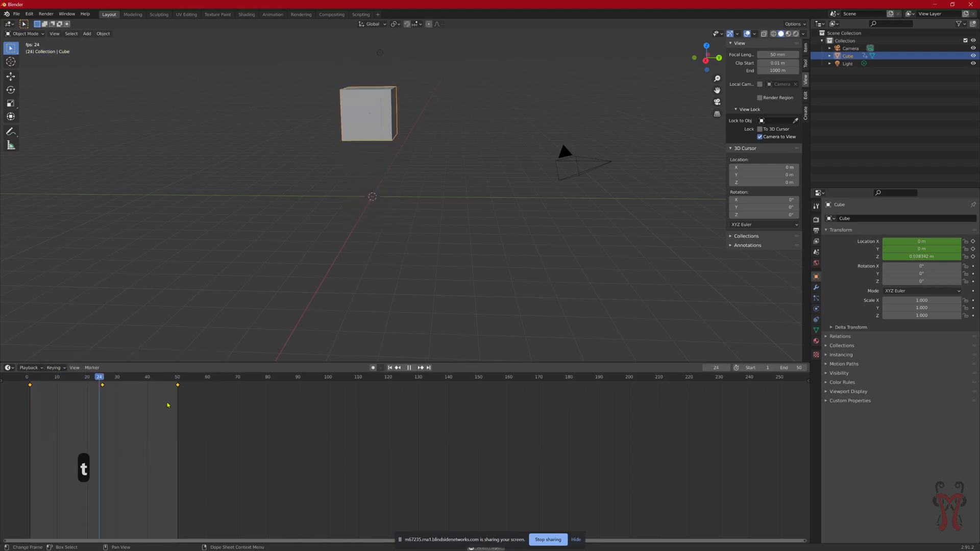
key("t")
left_click(125, 396)
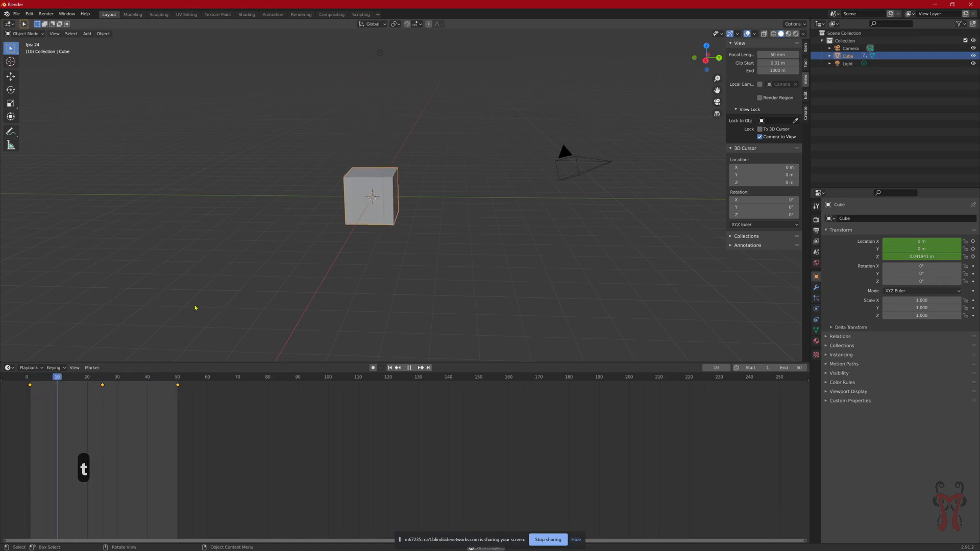
key("t")
left_click(119, 390)
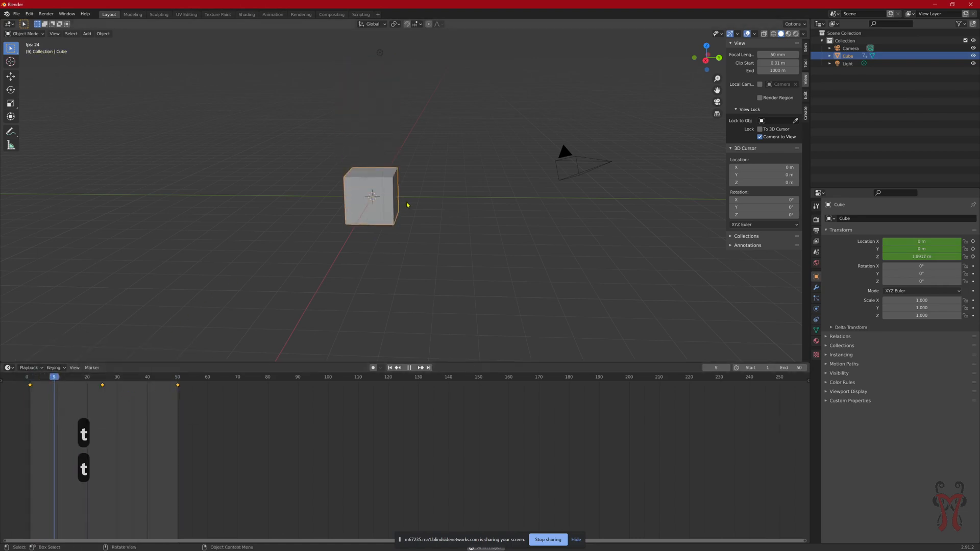
Try Quadratic and Circular easing on all three keyframes while the animation plays
key("t")
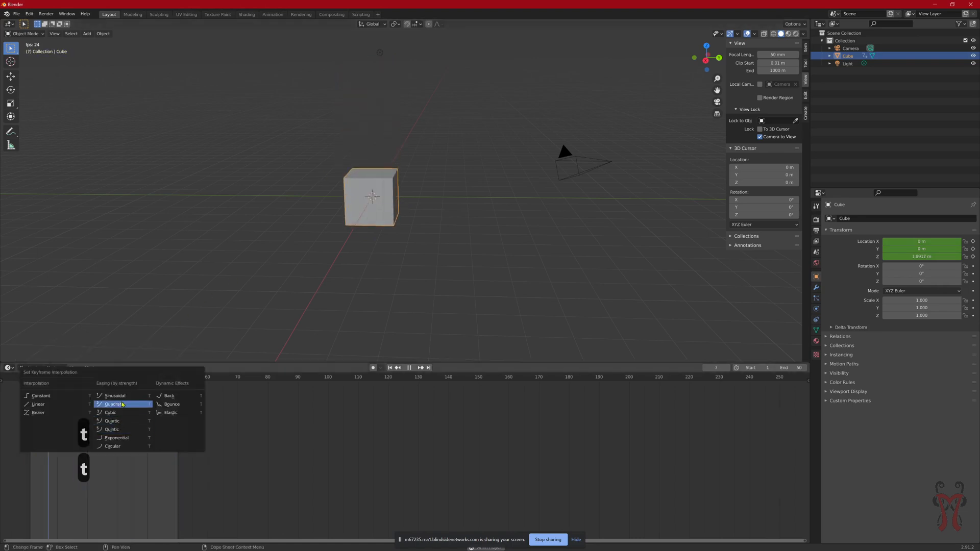
left_click(122, 405)
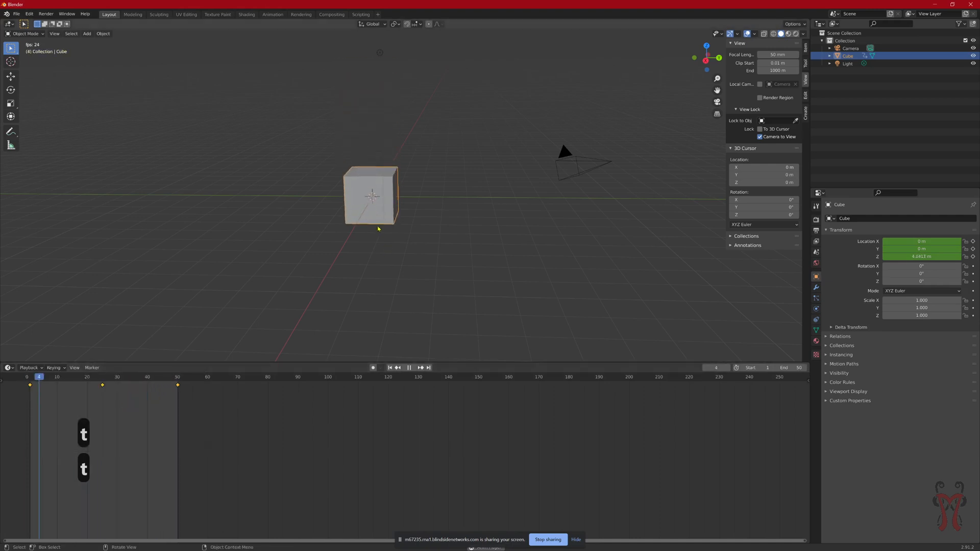
key("t")
left_click(98, 405)
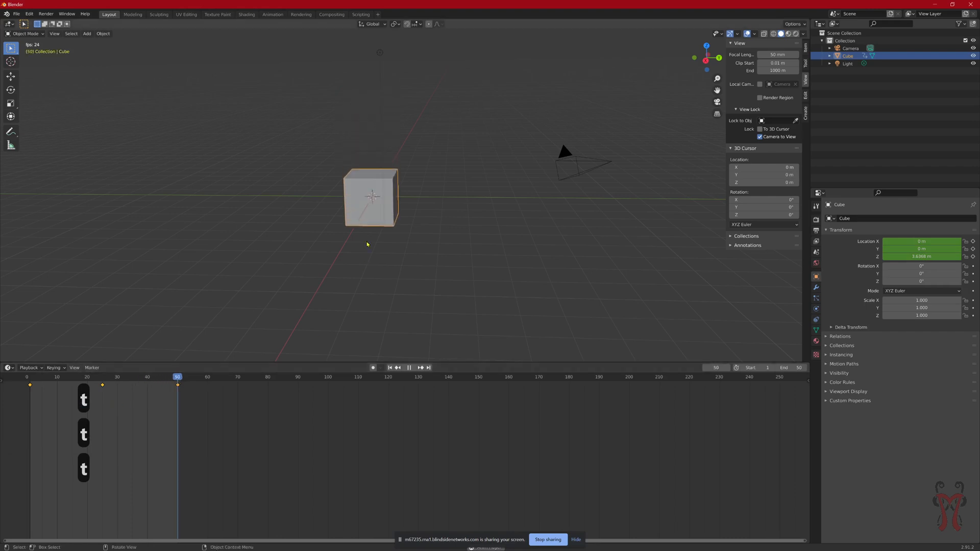
key("t")
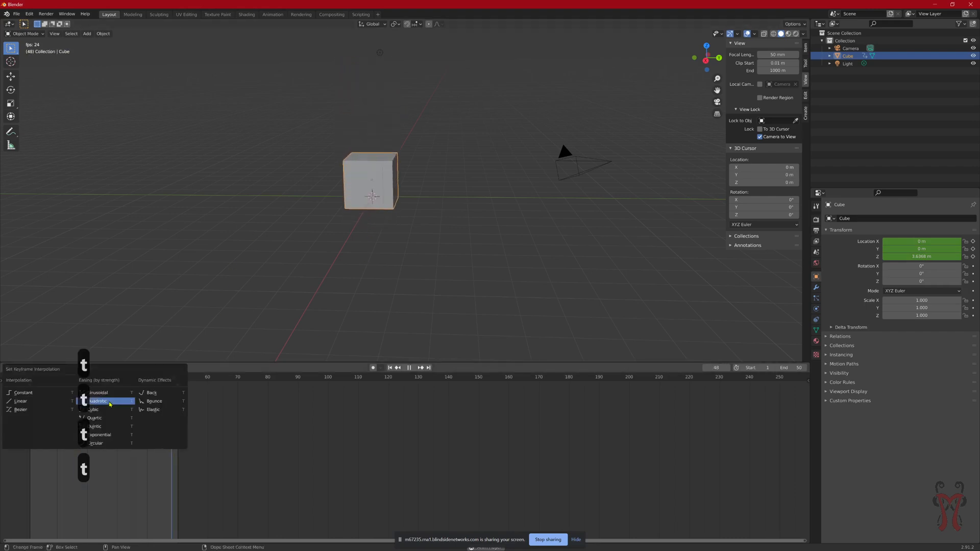
left_click(102, 444)
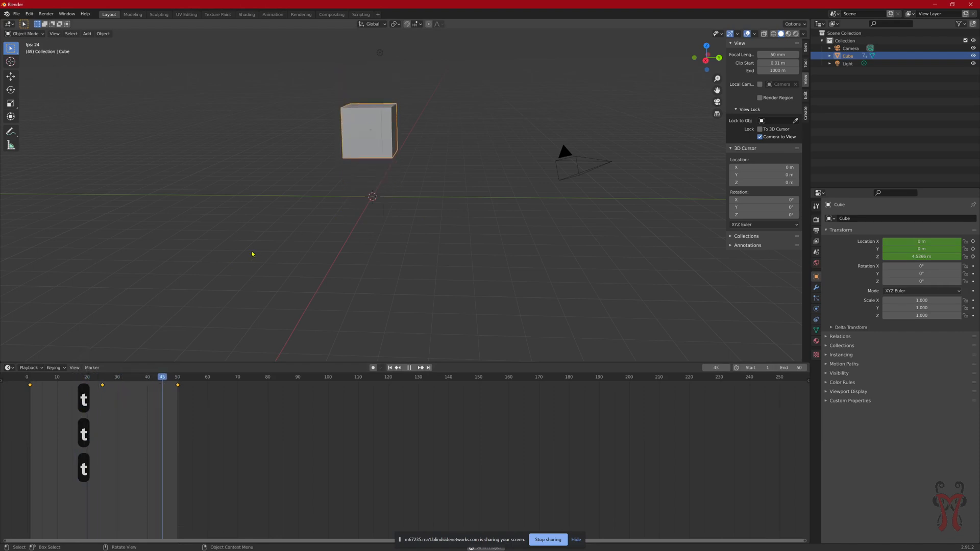
Try the Bounce, Back and Elastic dynamic effects on the keyframes during playback, finishing with Back
key("t")
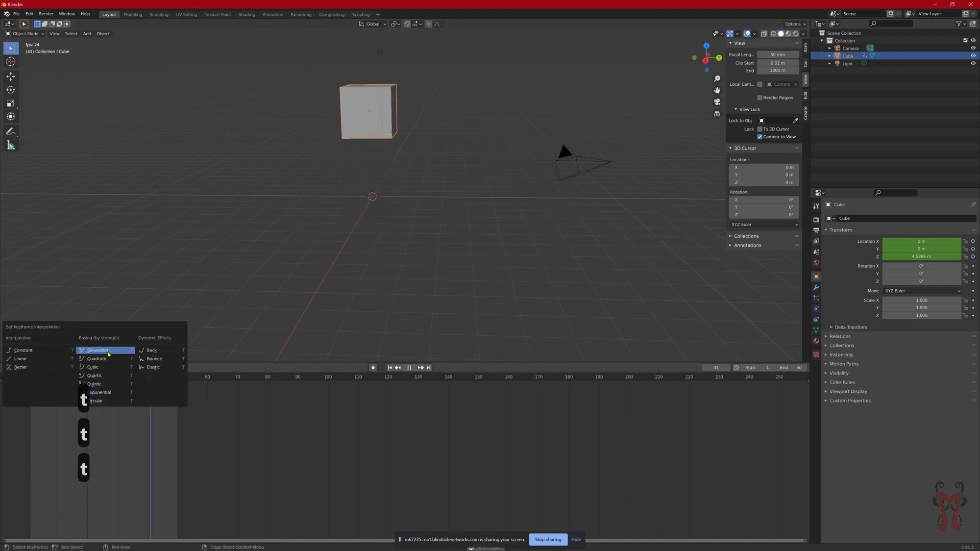
left_click(160, 360)
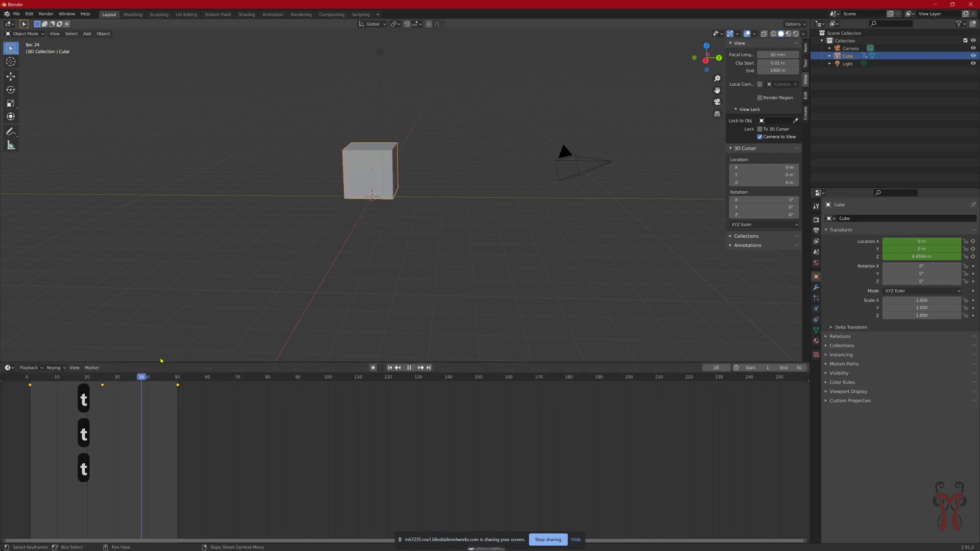
key("t")
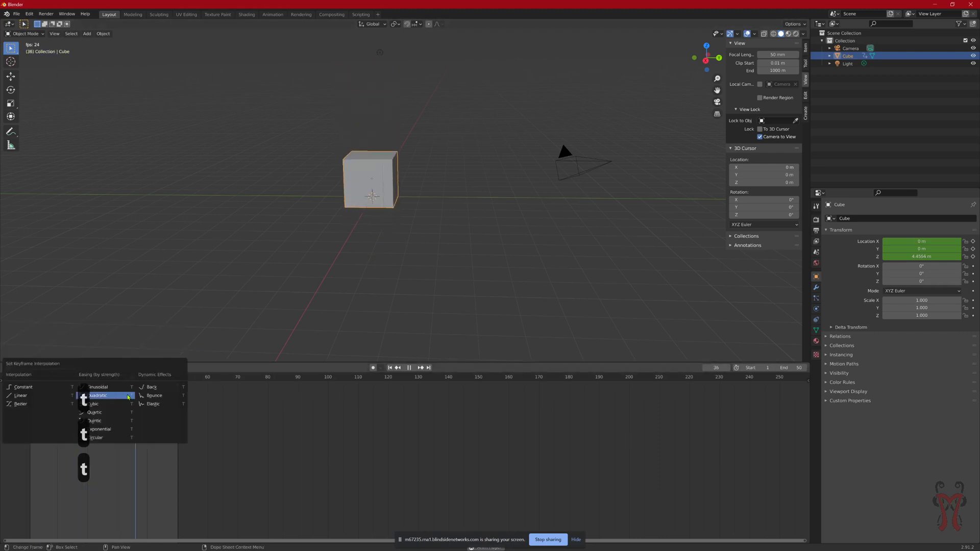
left_click(164, 387)
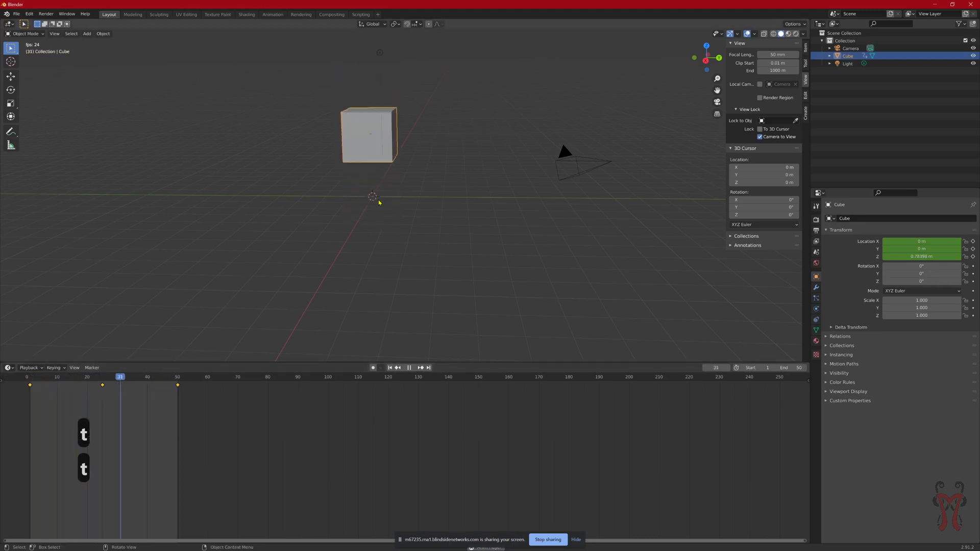
key("t")
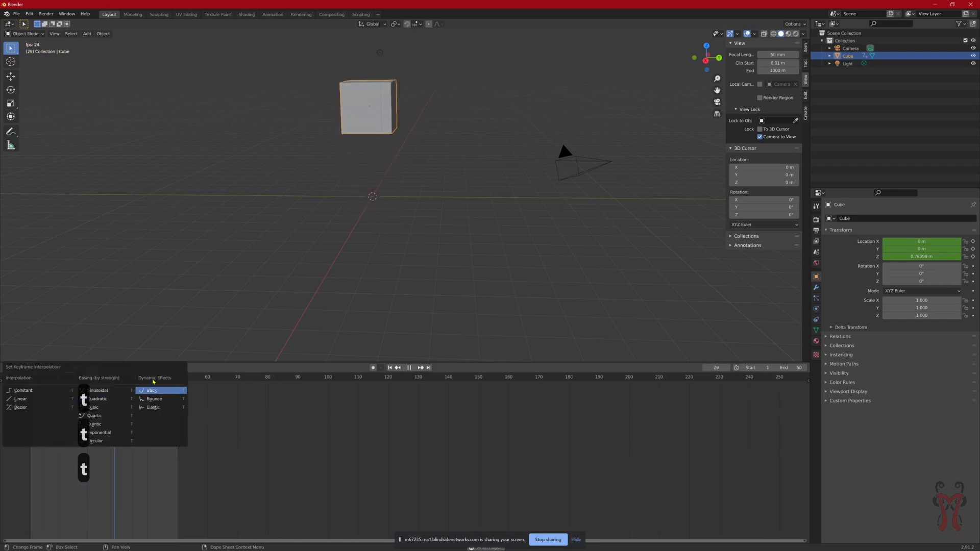
left_click(156, 408)
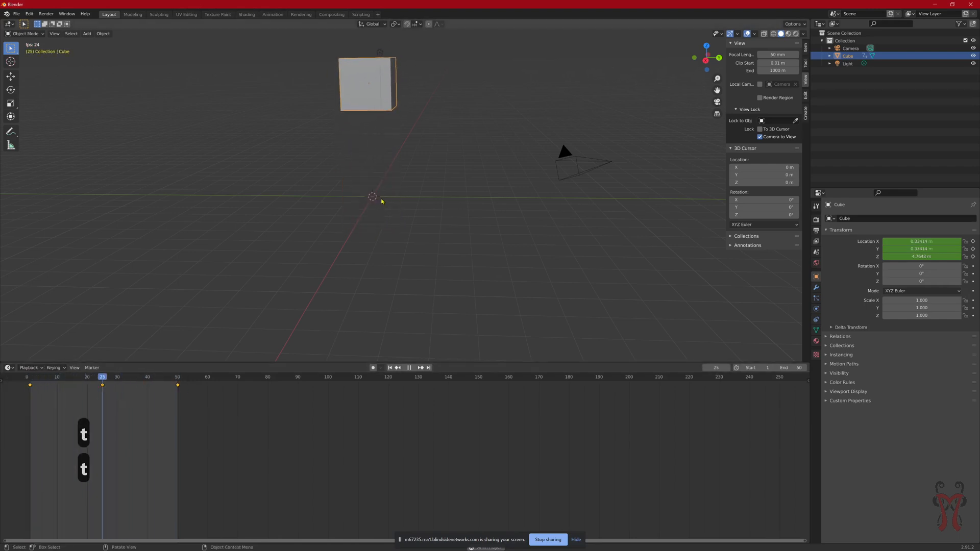
key("t")
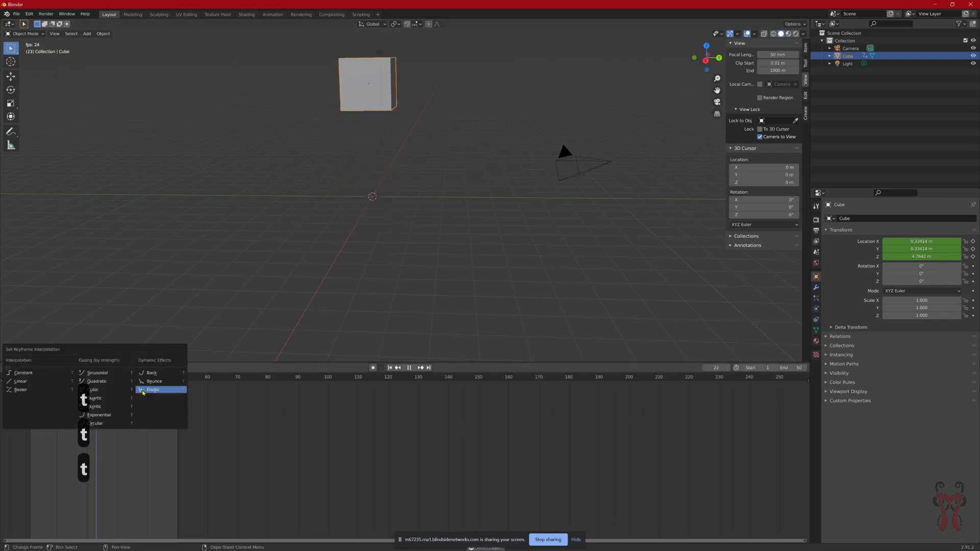
left_click(158, 373)
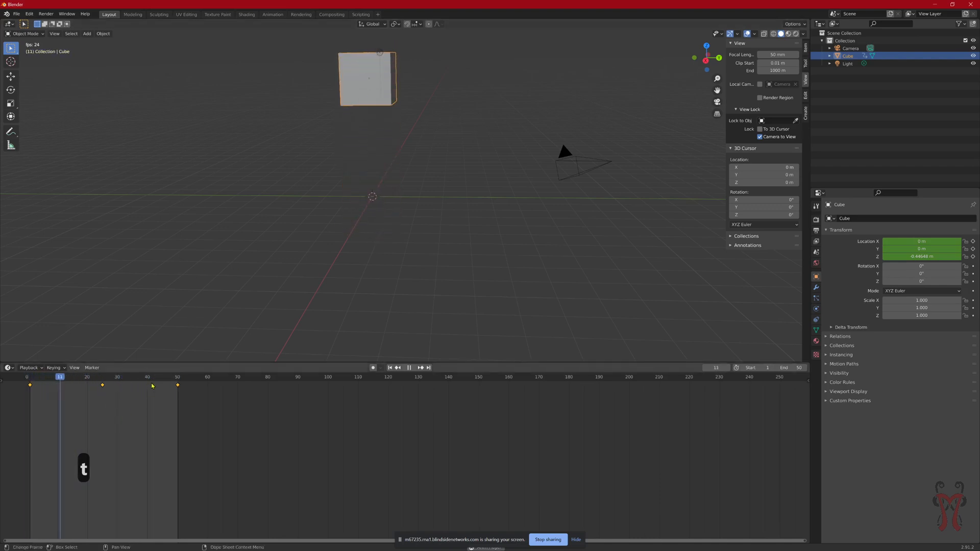
Set all three keyframes to Bezier interpolation and stop the playback
key("t")
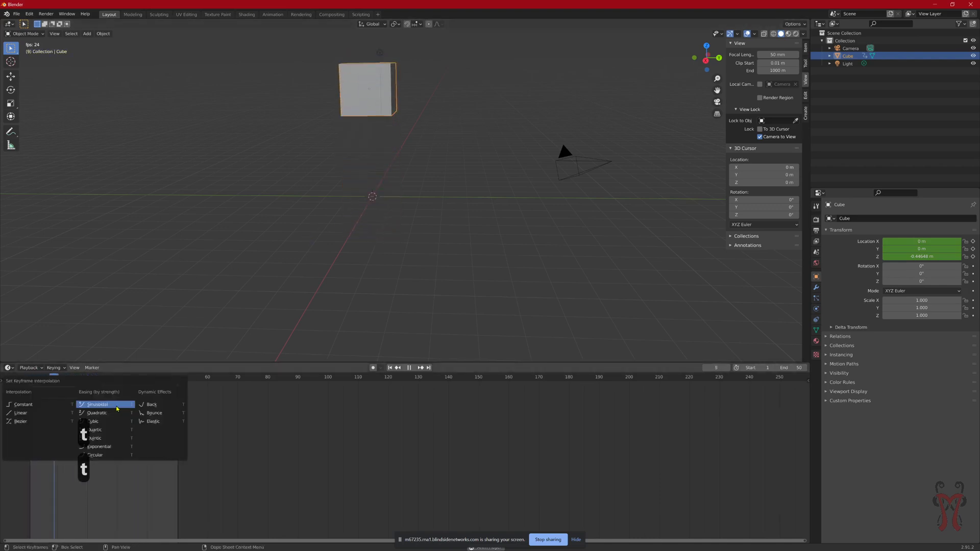
left_click(35, 421)
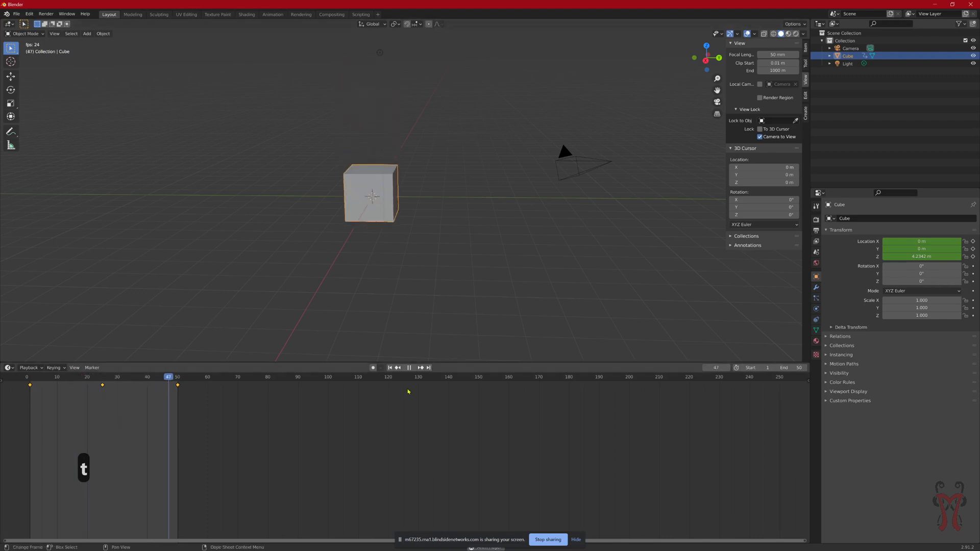
key("space")
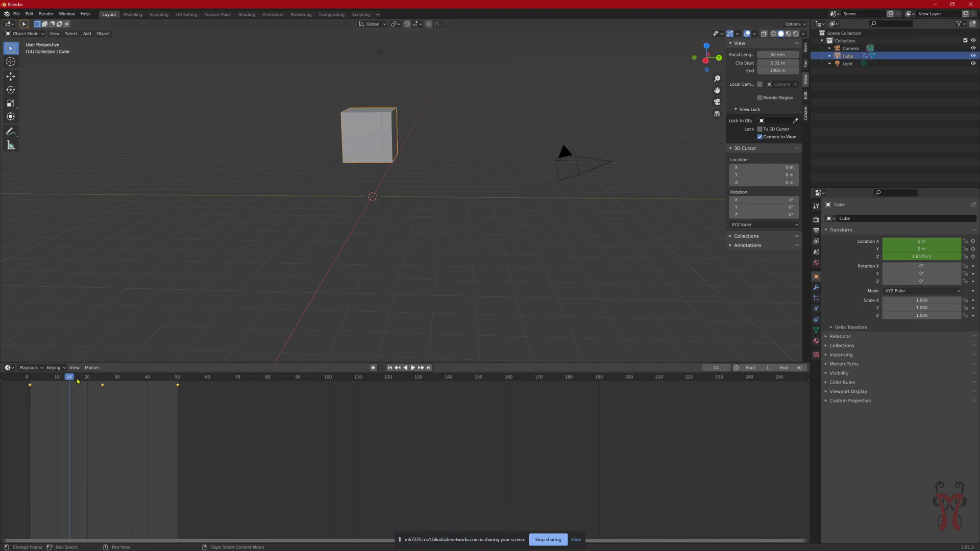
Go back to frame 1 and insert a Rotation keyframe for the cube
key("space")
left_click_drag(70, 380, 36, 381)
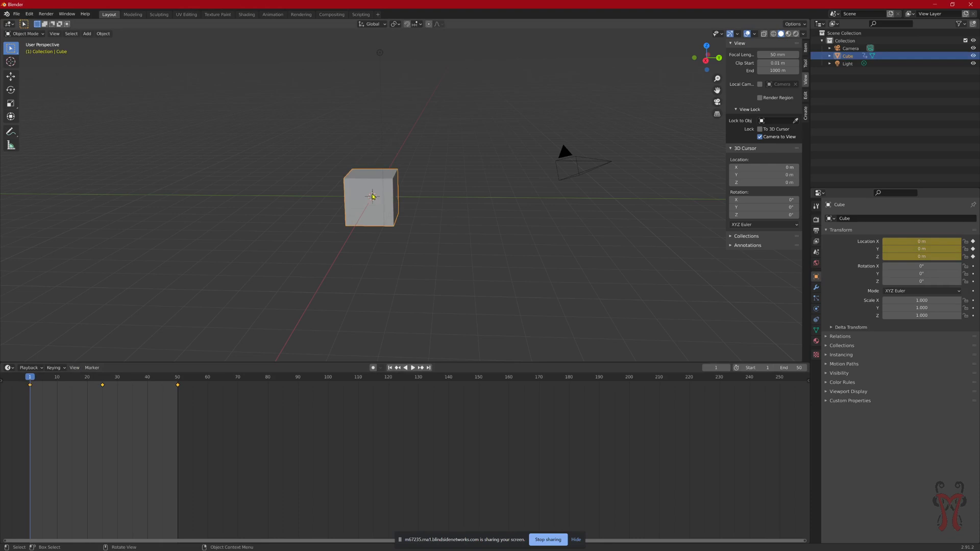
key("space")
left_click(37, 378)
key("i")
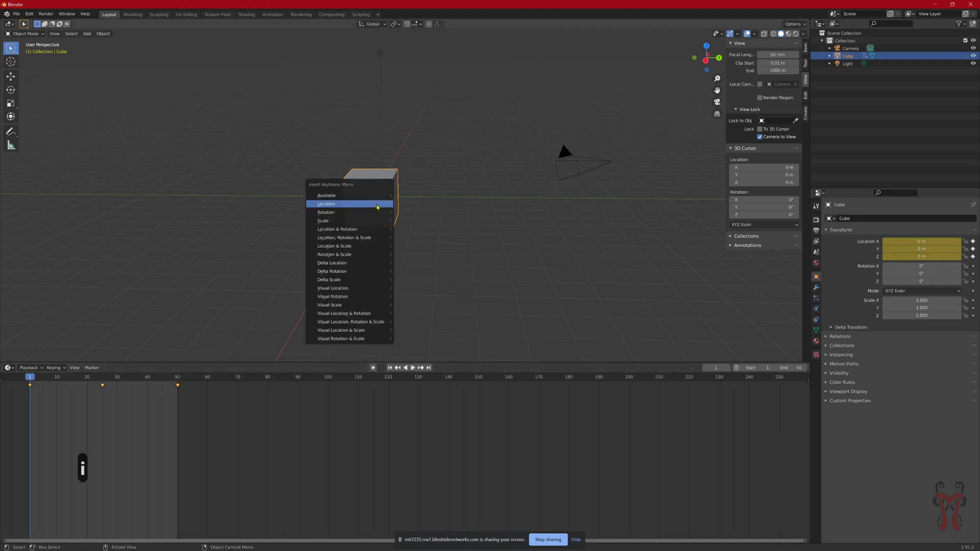
left_click(333, 213)
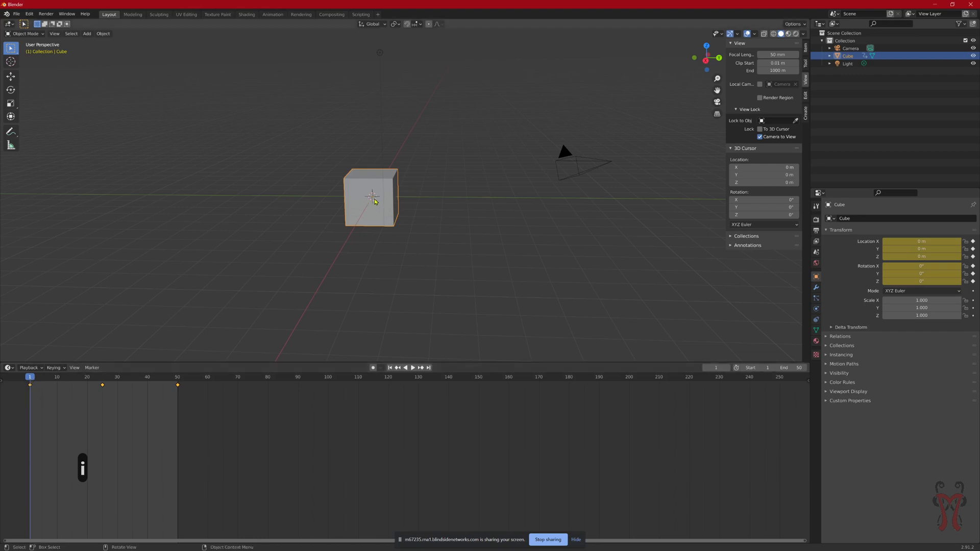
Insert a Rotation keyframe for the cube at frame 50
left_click_drag(31, 381, 183, 378)
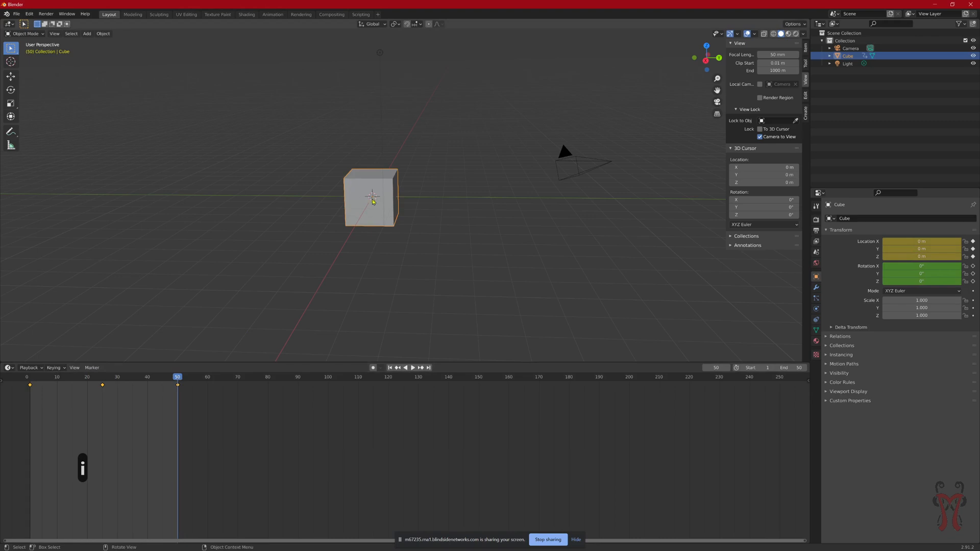
key("i")
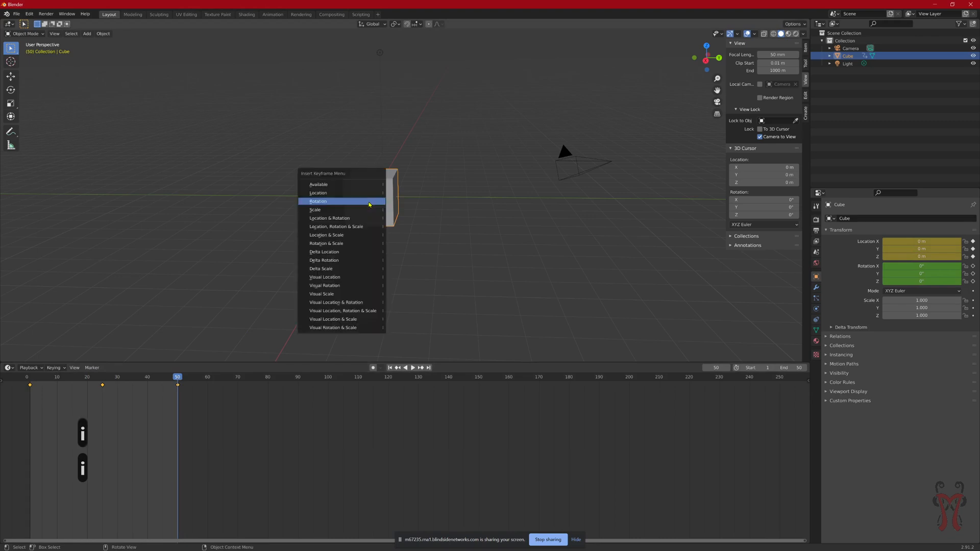
left_click(332, 202)
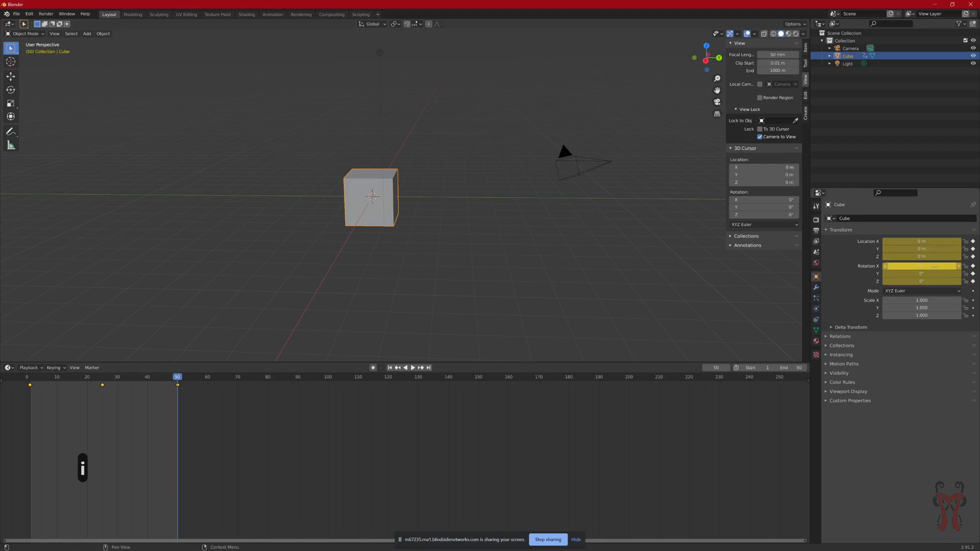
Show the cube's transform values beside the viewport and move the playhead to frame 25
left_click(806, 50)
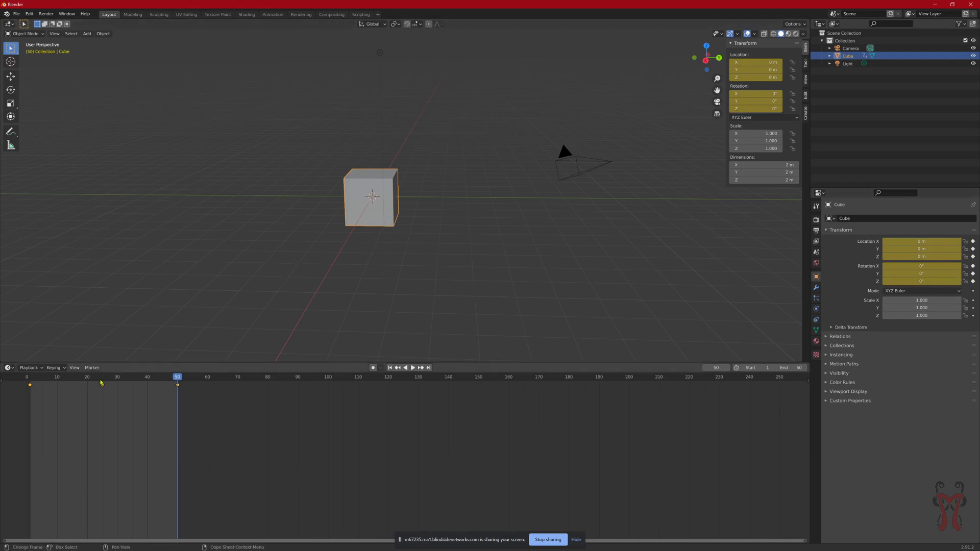
left_click_drag(102, 379, 106, 379)
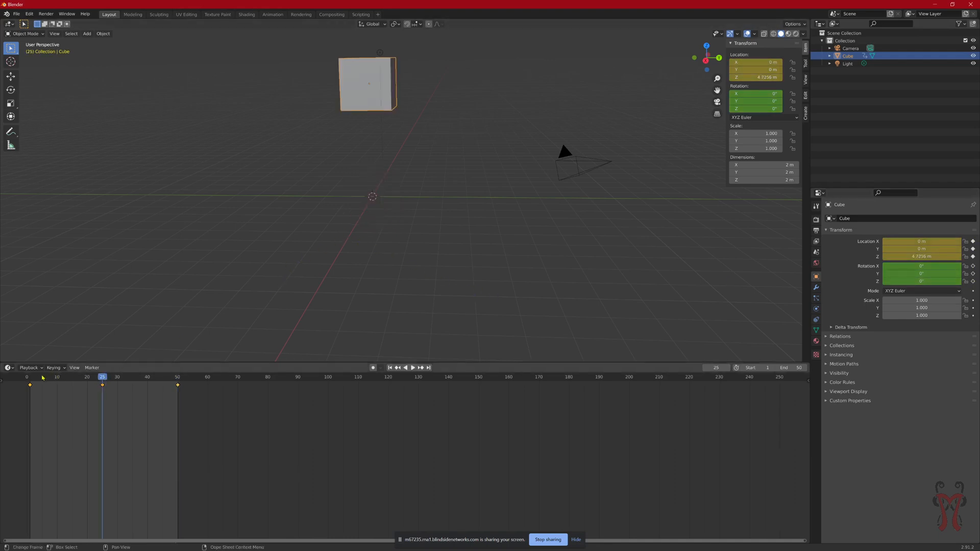
left_click_drag(42, 377, 29, 377)
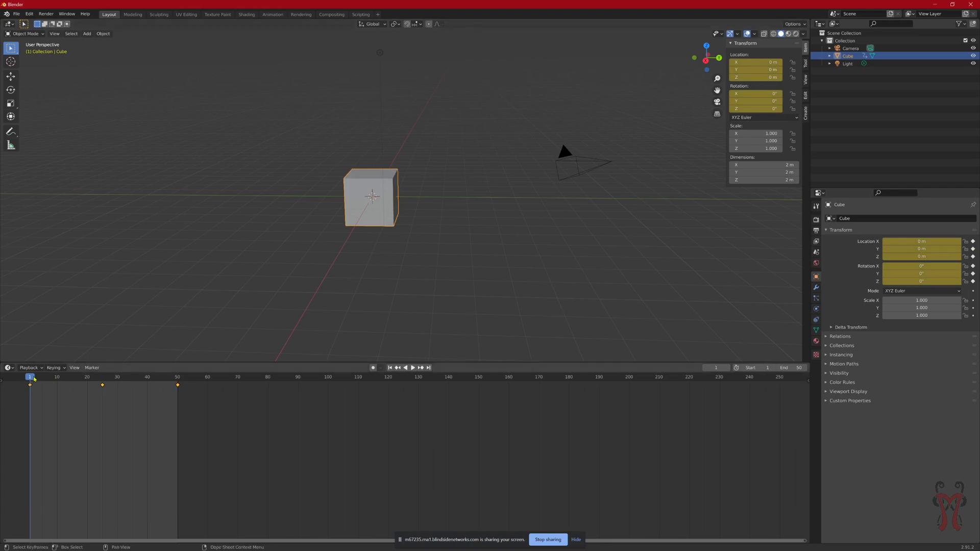
left_click_drag(34, 378, 107, 382)
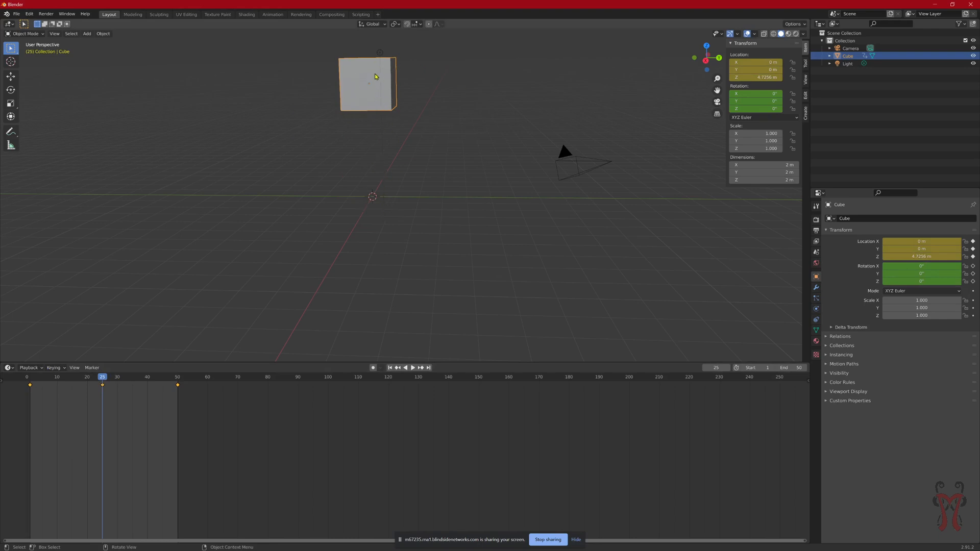
left_click_drag(72, 379, 105, 379)
left_click(103, 380)
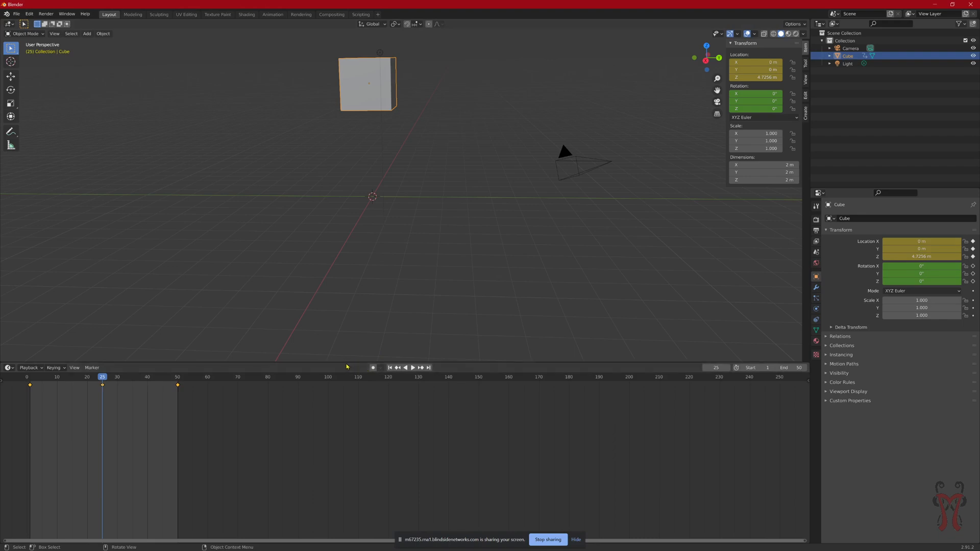
Enable auto keying and set the cube's Y rotation to 45° at frame 25
left_click(374, 372)
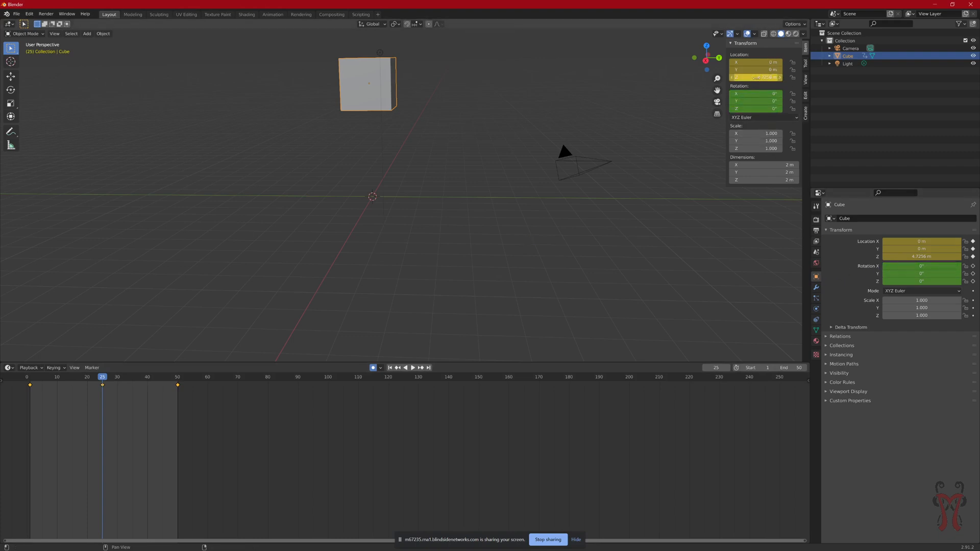
key("n")
key("n")
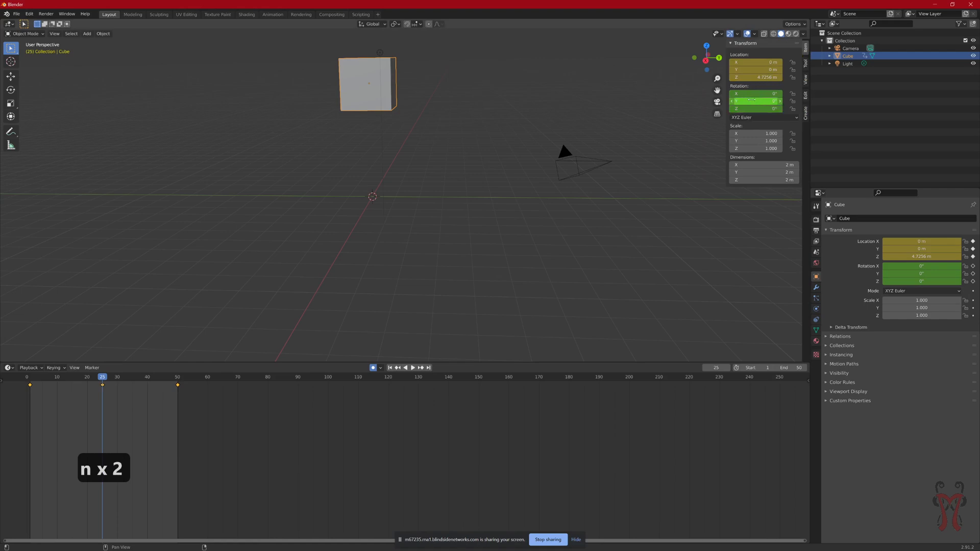
left_click_drag(752, 101, 775, 101)
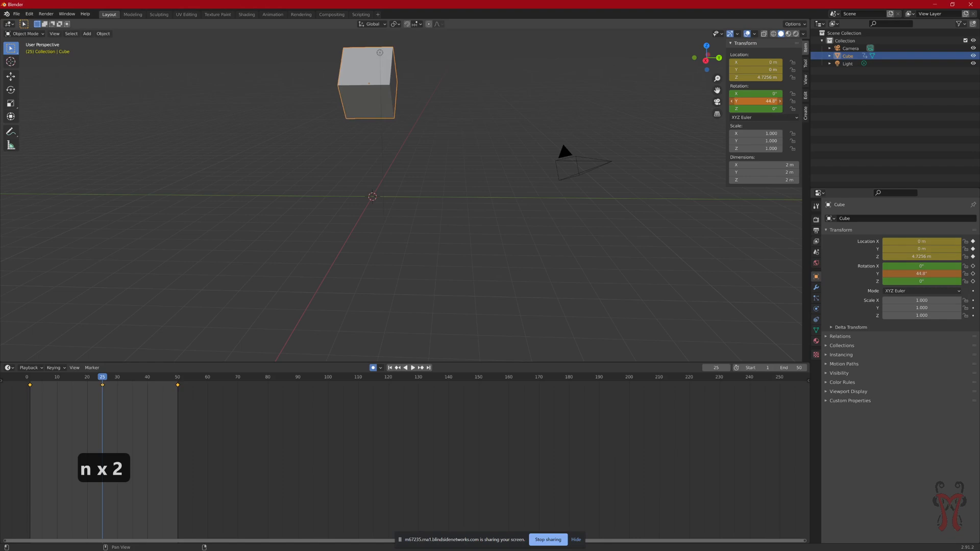
left_click(757, 101)
type("45")
key("Return")
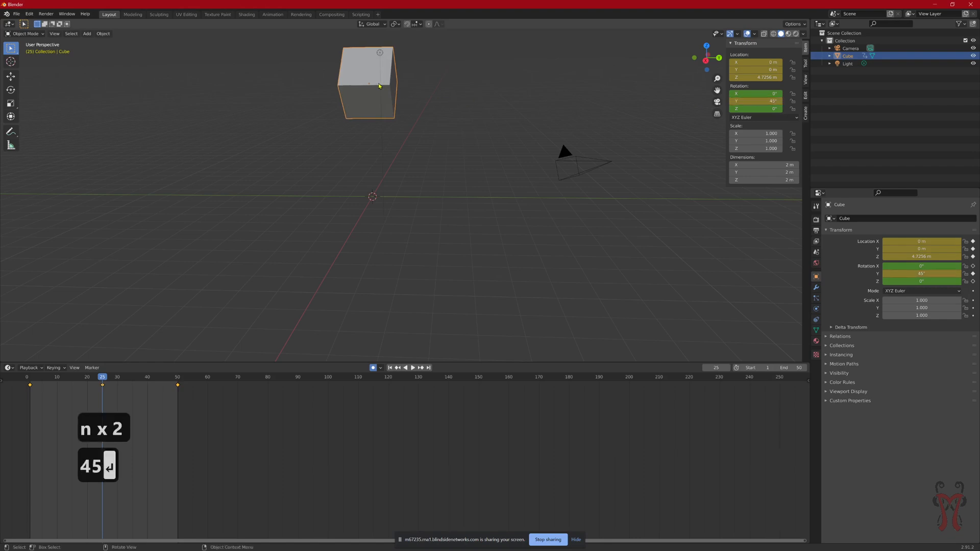
Set the cube's X rotation to 45° at frame 25
left_click(753, 93)
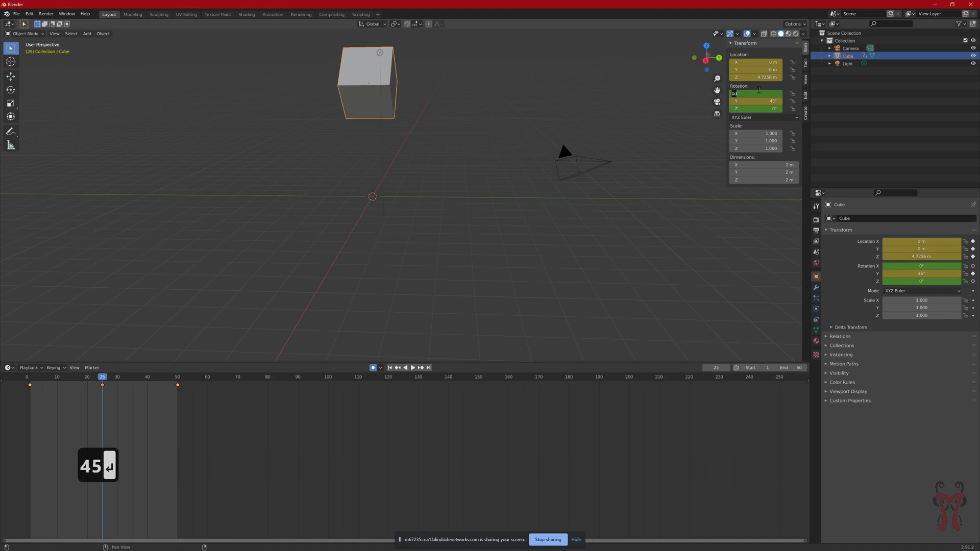
type("45")
key("Return")
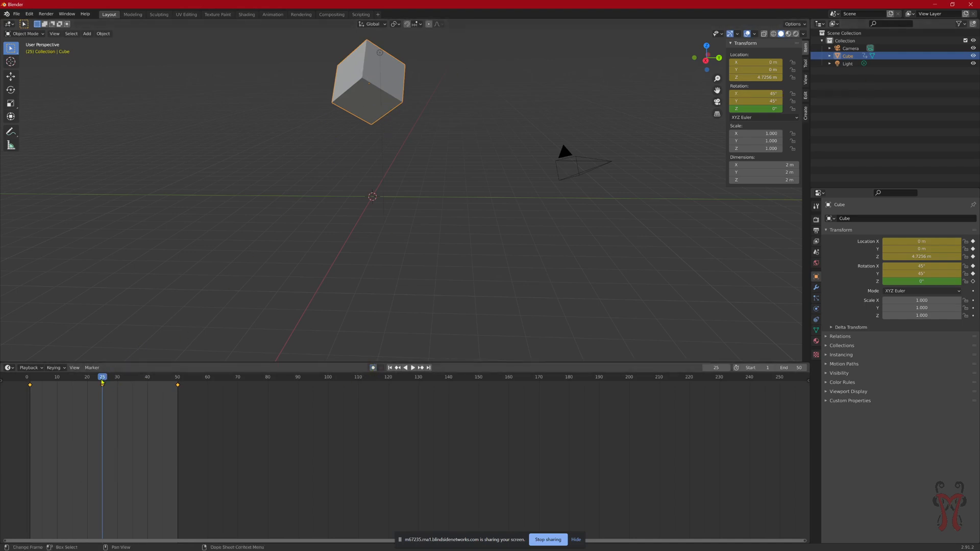
Return to frame 1 and play the animation to review the cube's combined movement and rotation
left_click_drag(102, 379, 32, 391)
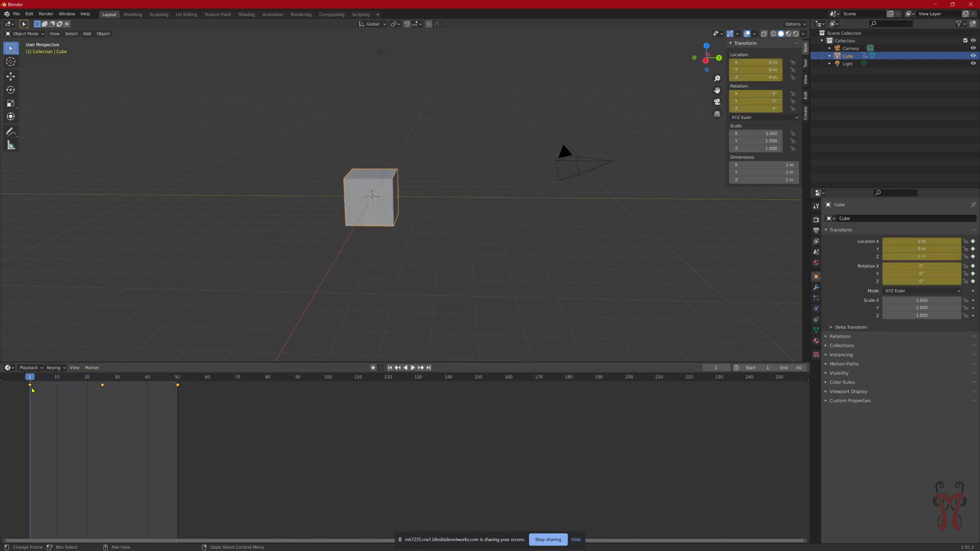
left_click(412, 368)
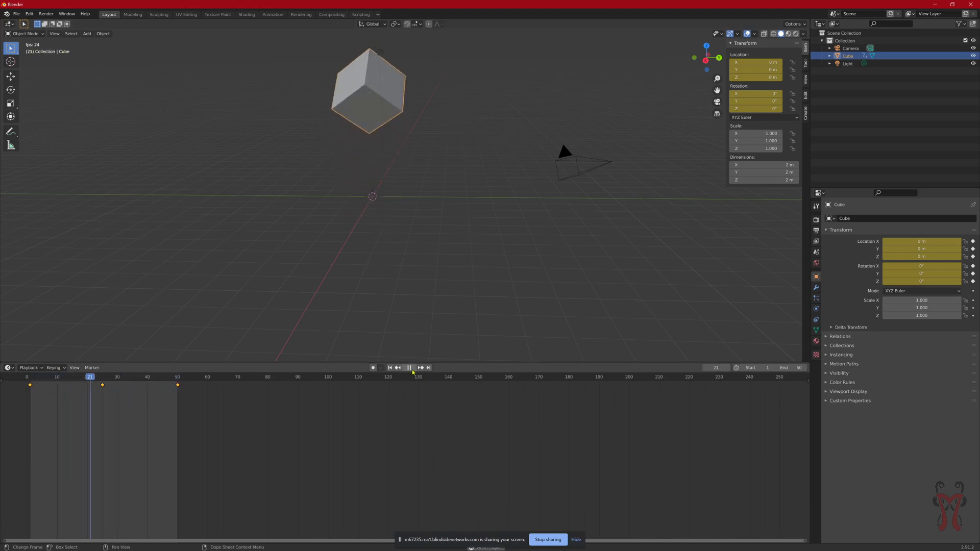
Stop playback, enable auto keying, and set the cube's Z rotation to 45° at frame 12
key("space")
left_click_drag(118, 381, 64, 379)
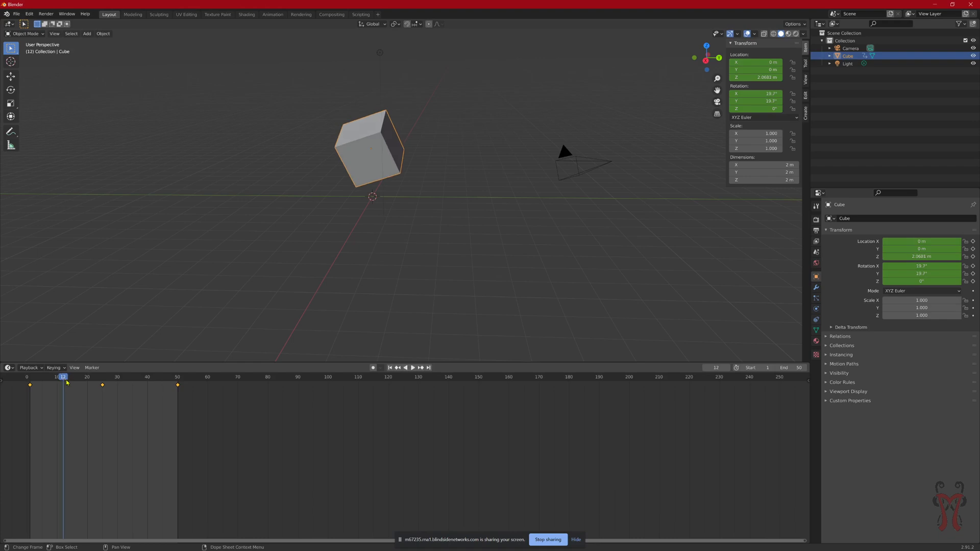
left_click(373, 368)
left_click(763, 109)
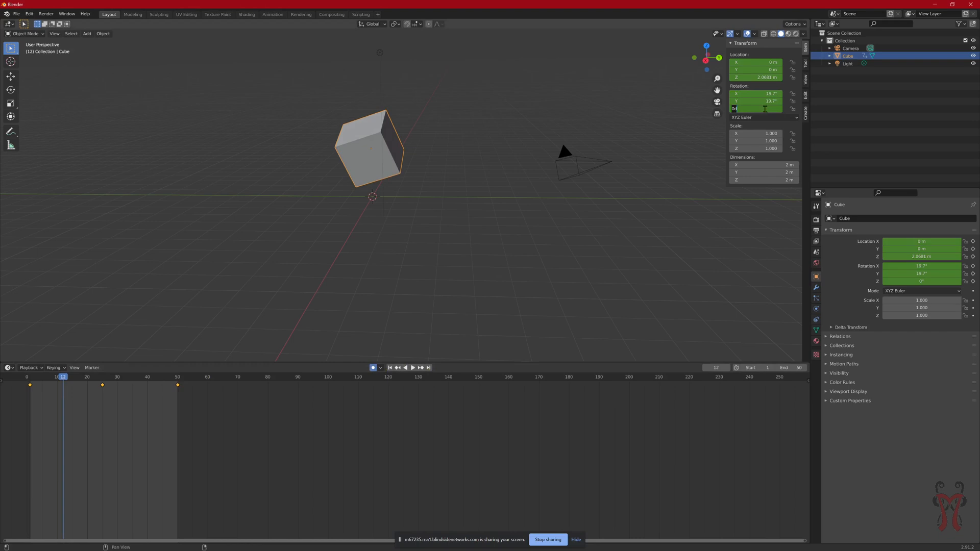
type("45")
key("Return")
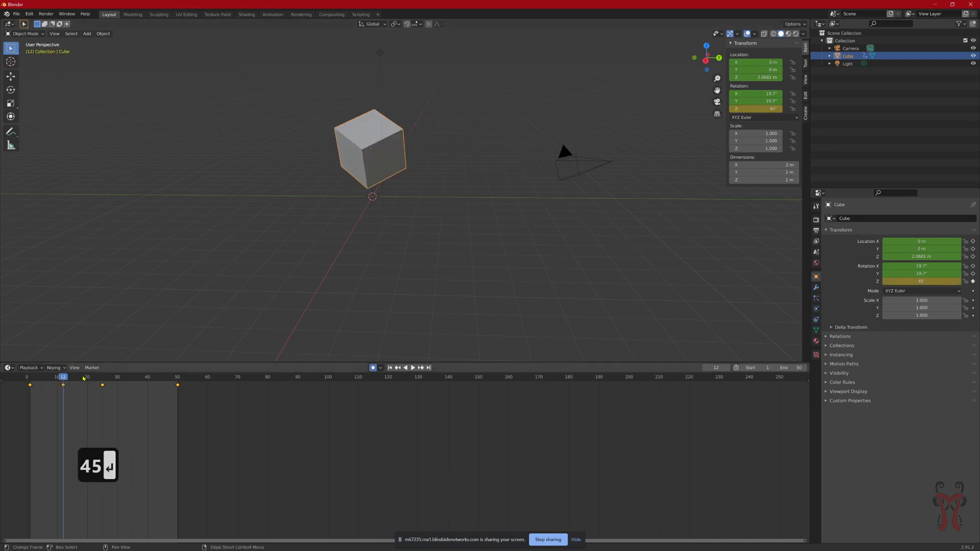
Set the cube's Z rotation to 0° at frame 25
left_click(103, 379)
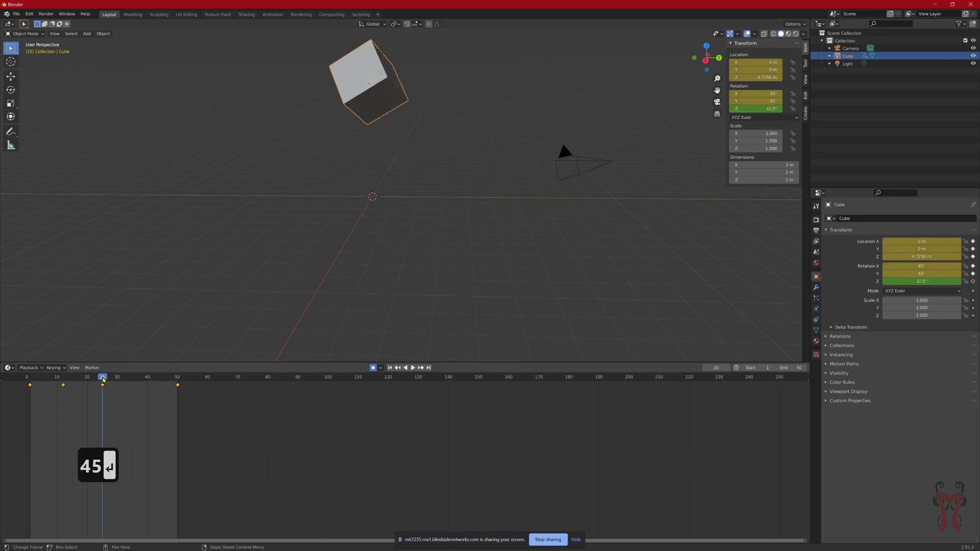
left_click(765, 109)
type("0")
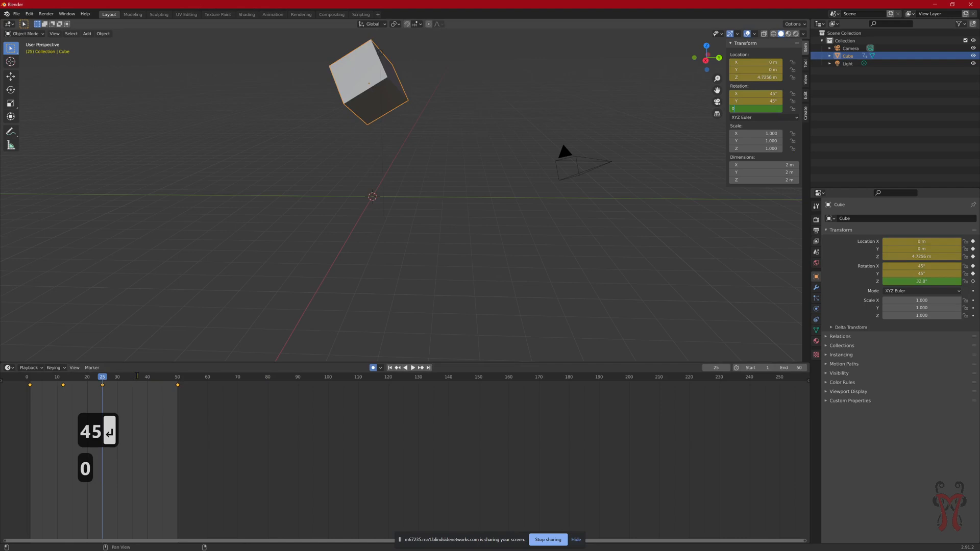
key("Return")
Move the playhead to frame 37 and set the cube's Z rotation to 45° there
key("space")
key("space")
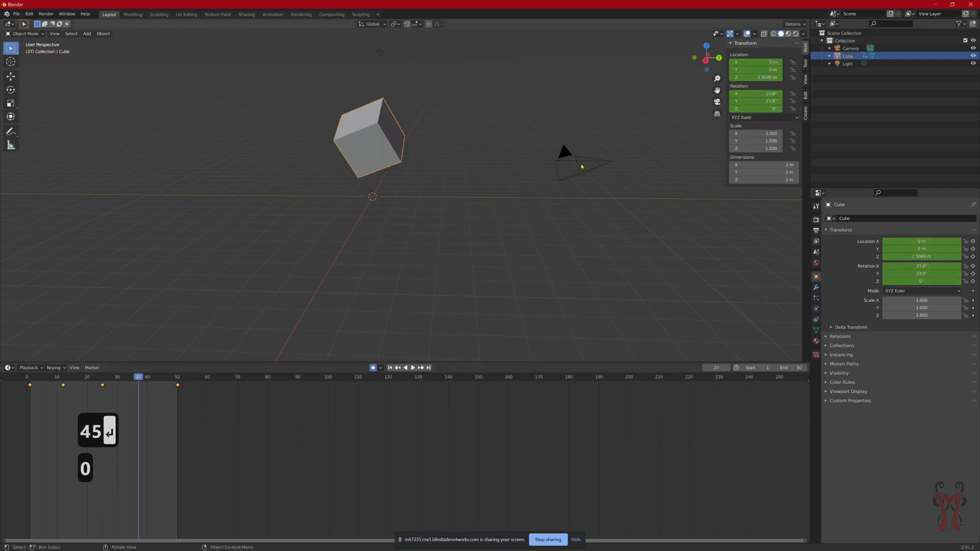
left_click(766, 108)
type("45")
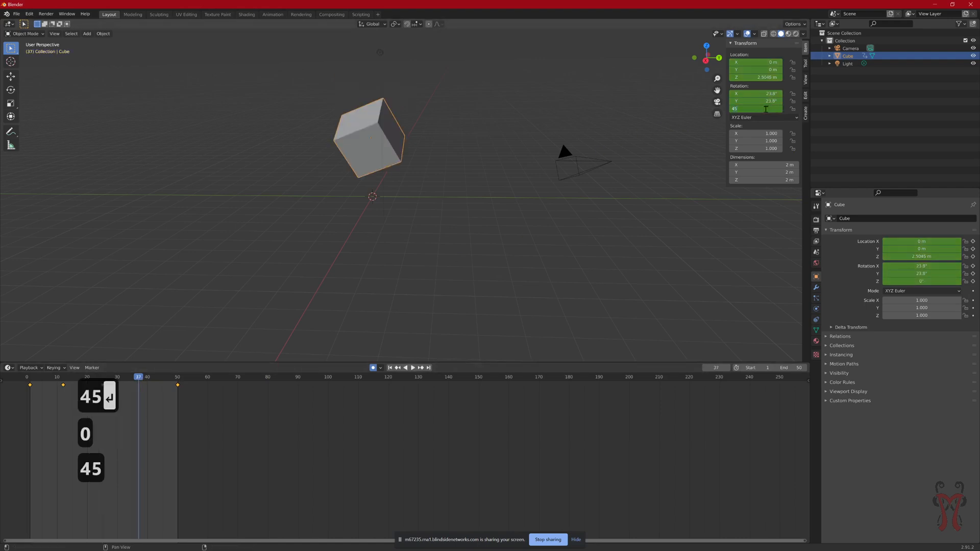
key("Return")
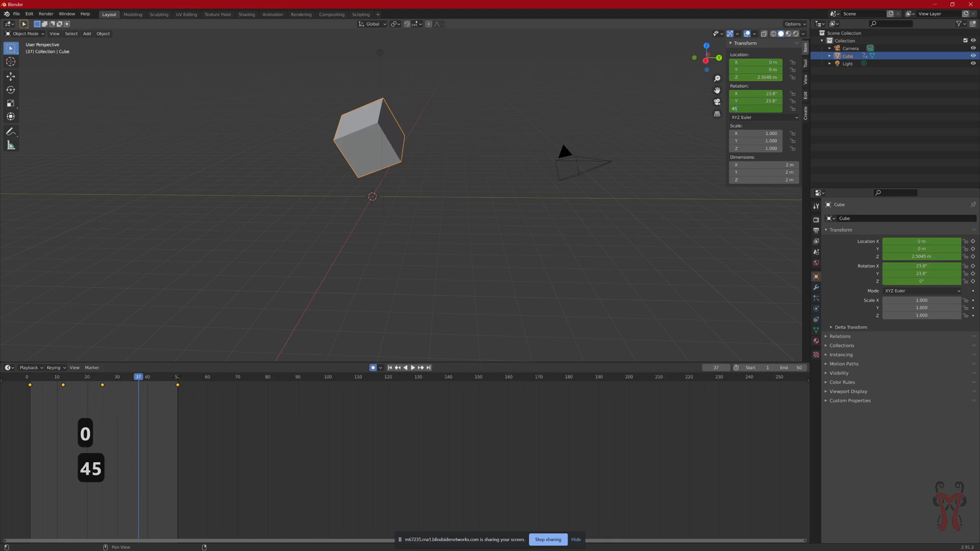
Turn off auto keying with the playhead at frame 26 after playing through the end of the animation
key("space")
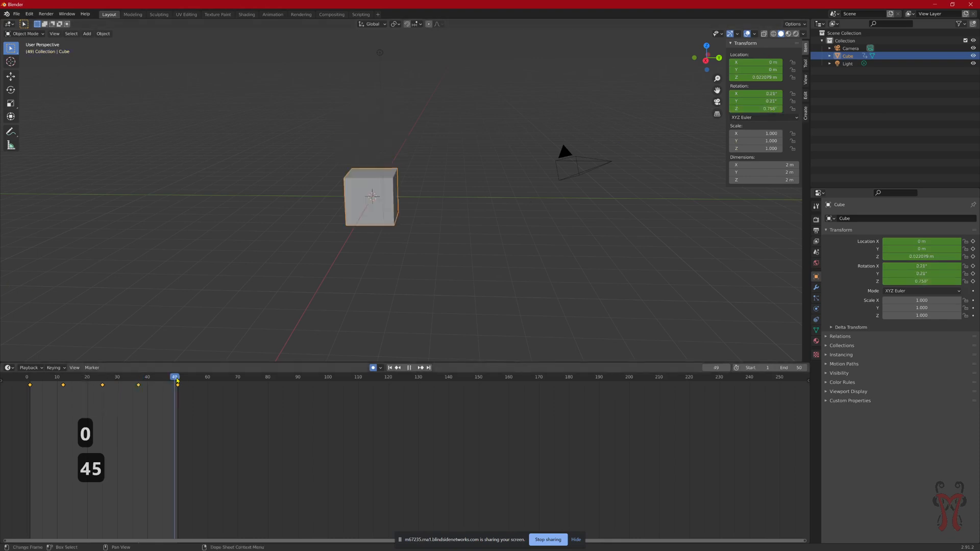
key("space")
left_click_drag(177, 380, 105, 378)
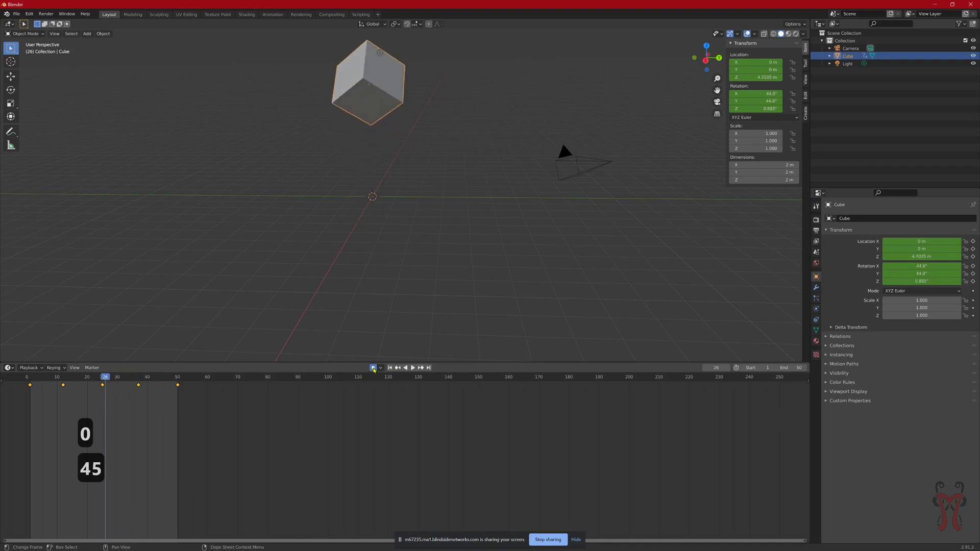
left_click(373, 368)
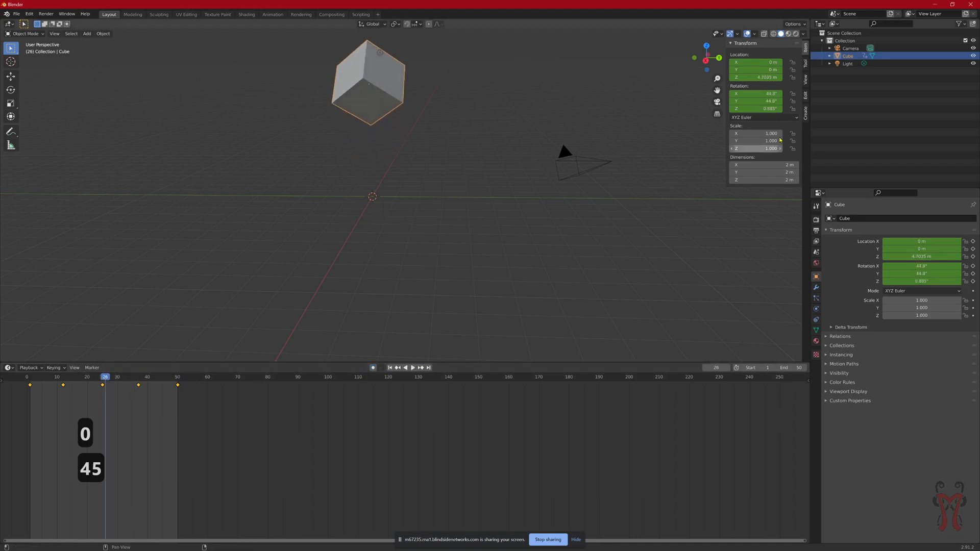
Check the cube's Z rotation at the keyframes on frames 12, 25 and 37, and return to frame 1
left_click(61, 378)
key("space")
key("space")
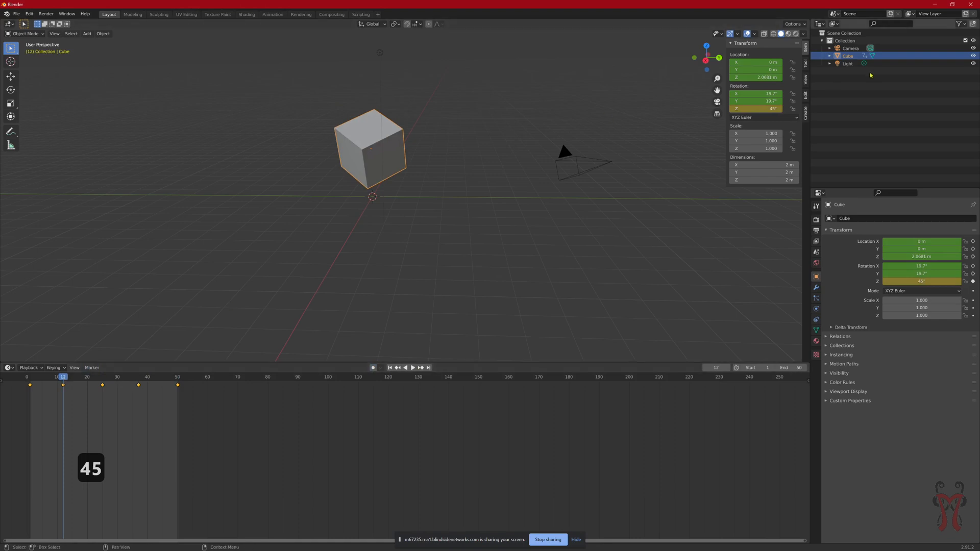
left_click(103, 378)
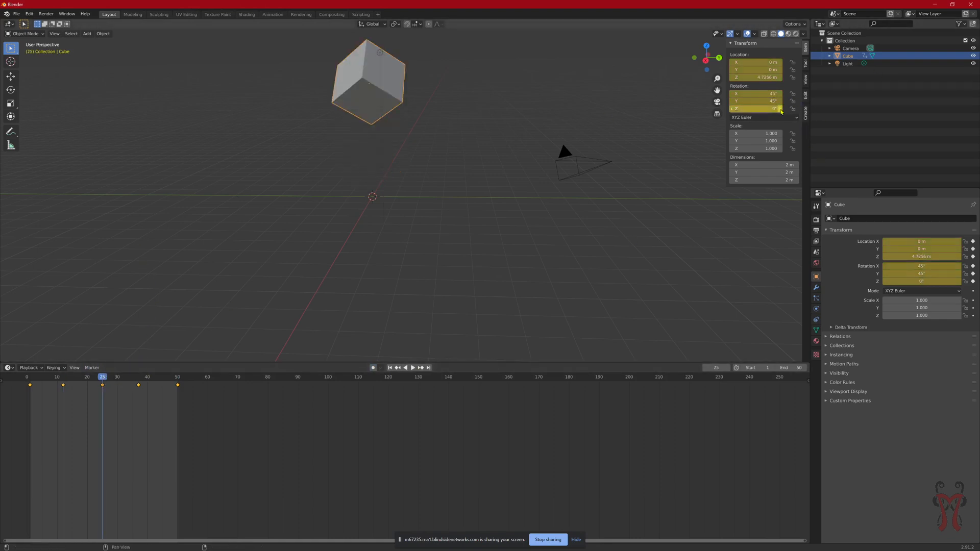
left_click(138, 380)
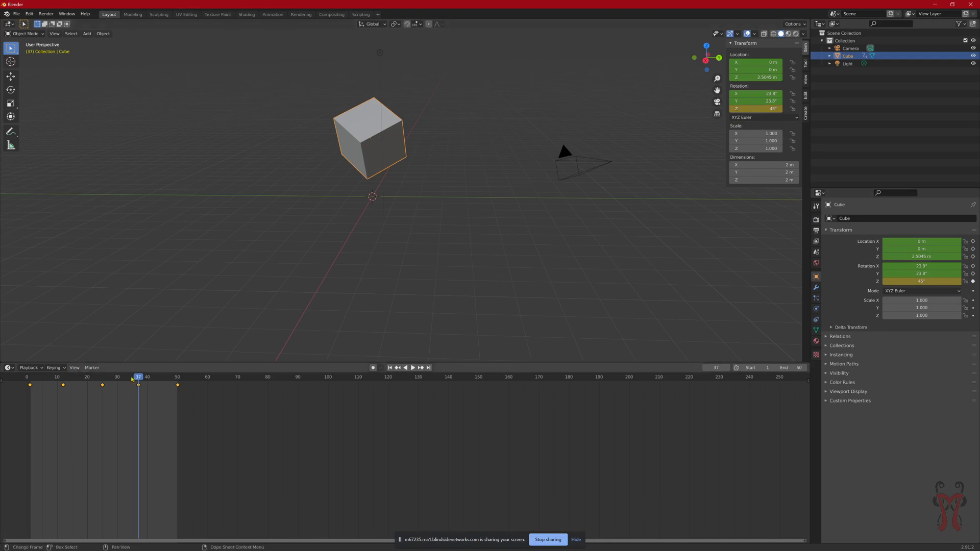
left_click_drag(135, 378, 30, 380)
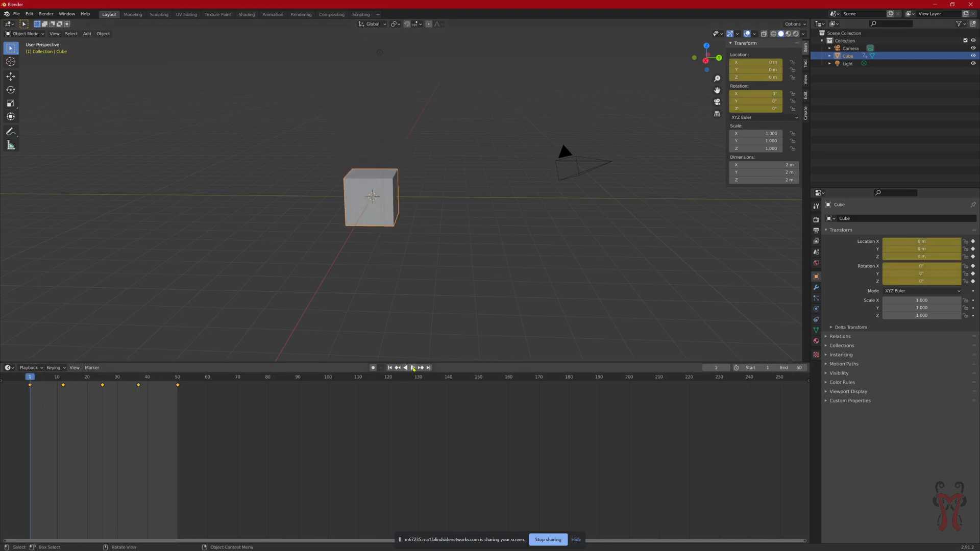
Play the animation twice to review the cube's motion with the added Z rotation
left_click(414, 368)
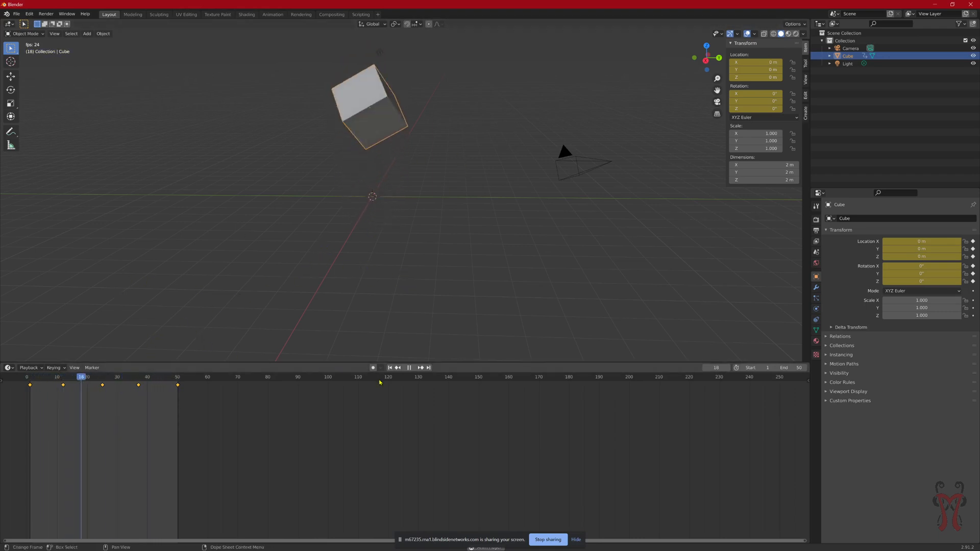
left_click(411, 368)
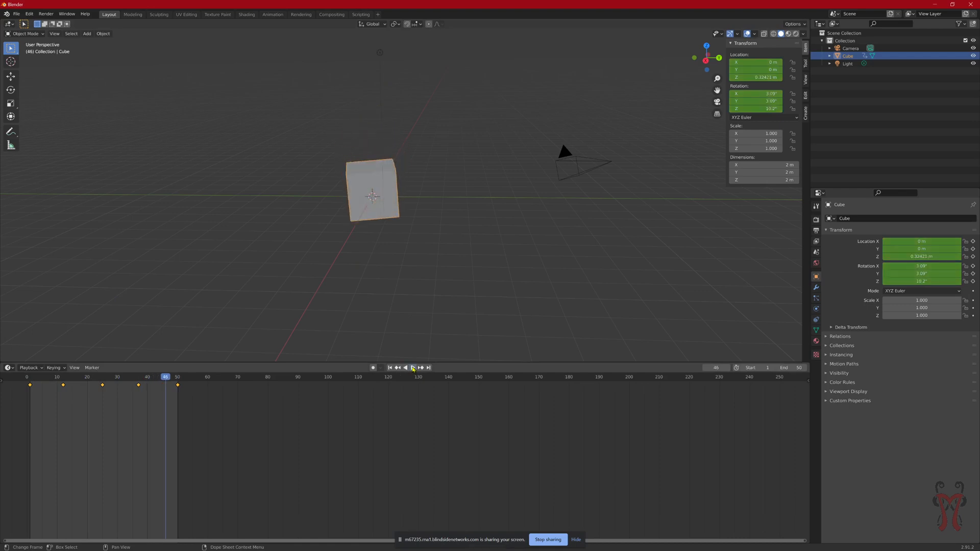
left_click(413, 368)
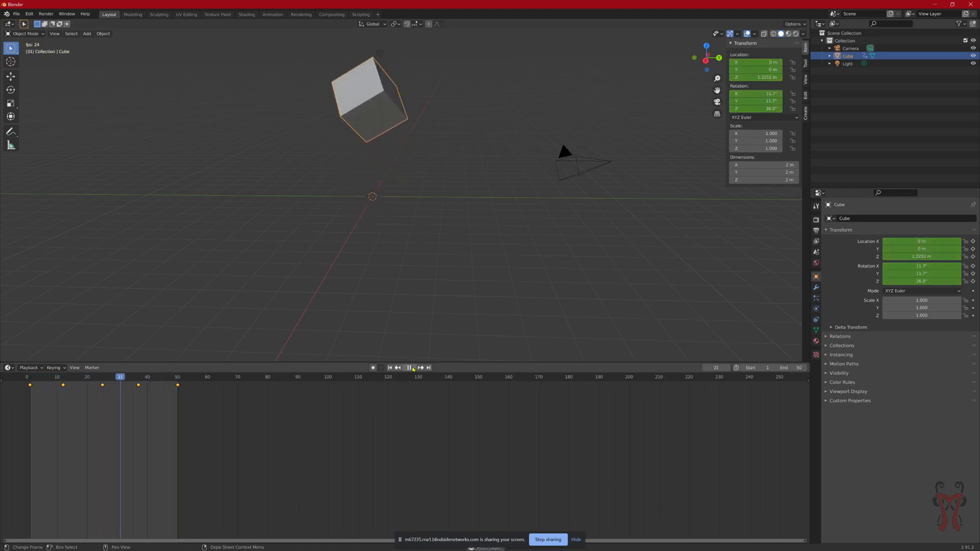
key("space")
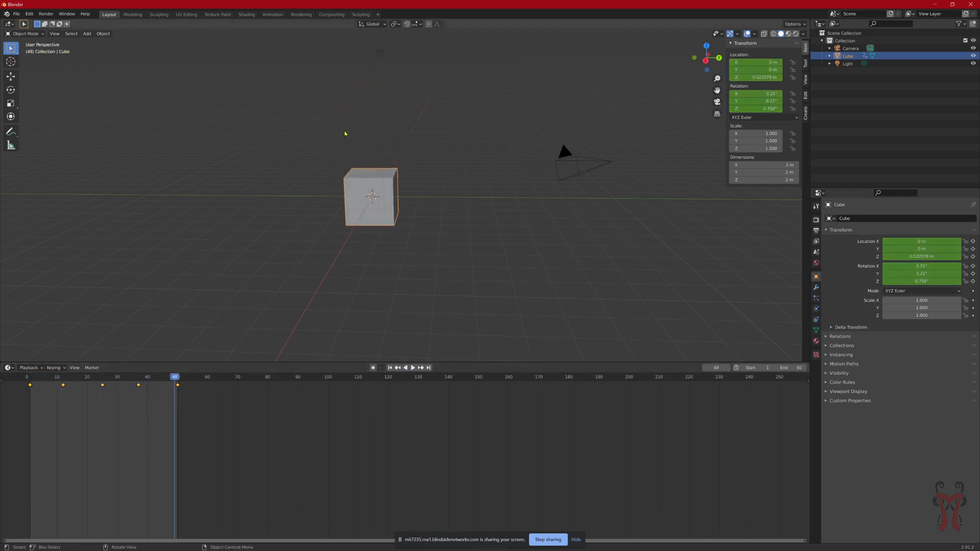
Insert a location keyframe for the light at frame 49 as a trial, and delete it again
left_click(379, 53)
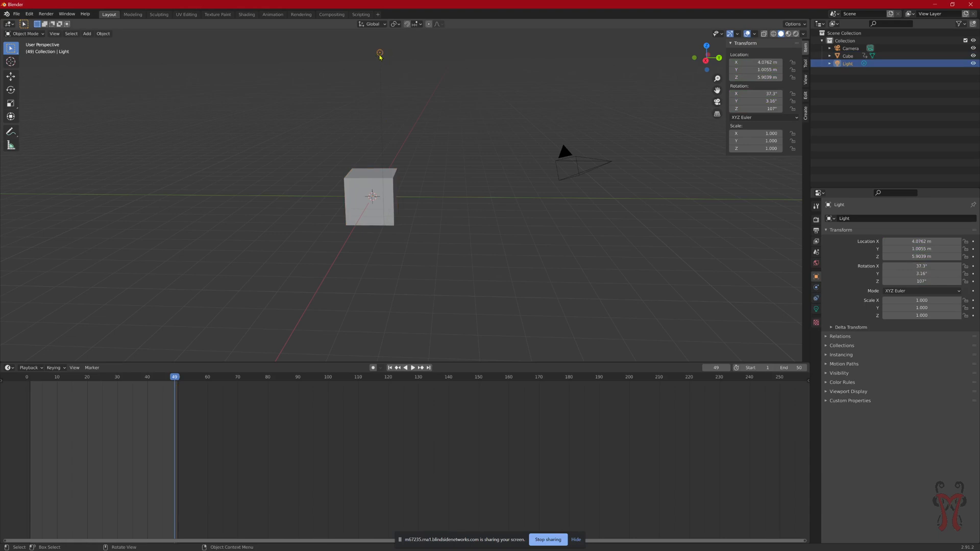
key("i")
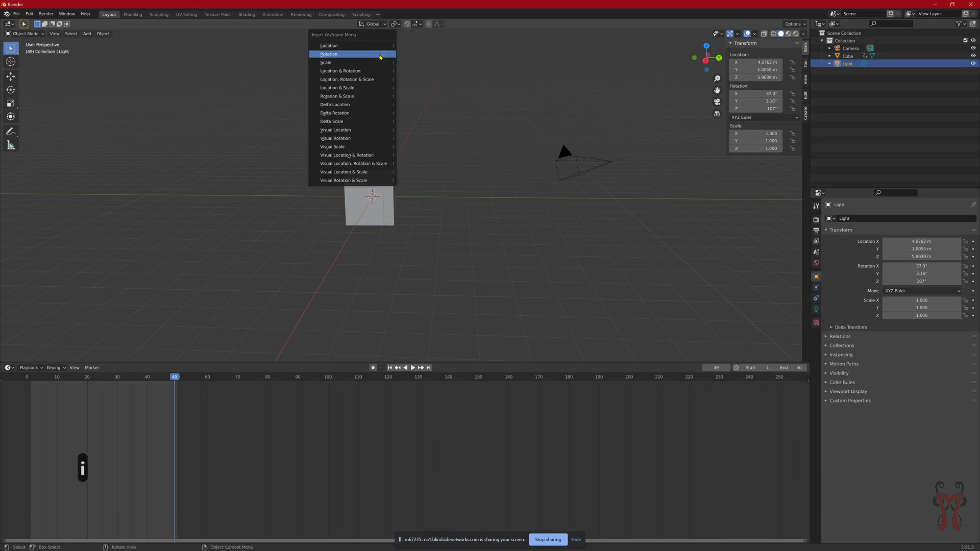
left_click(347, 47)
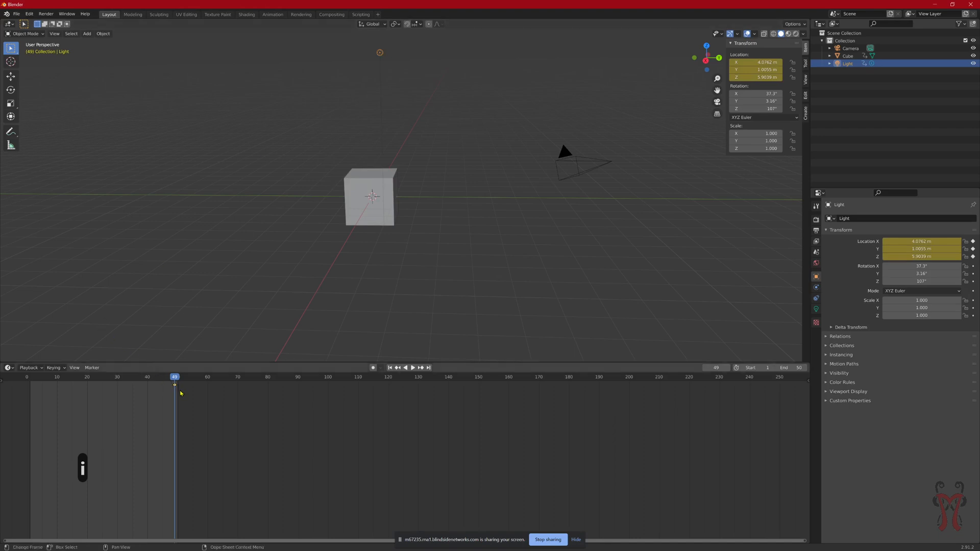
key("Delete")
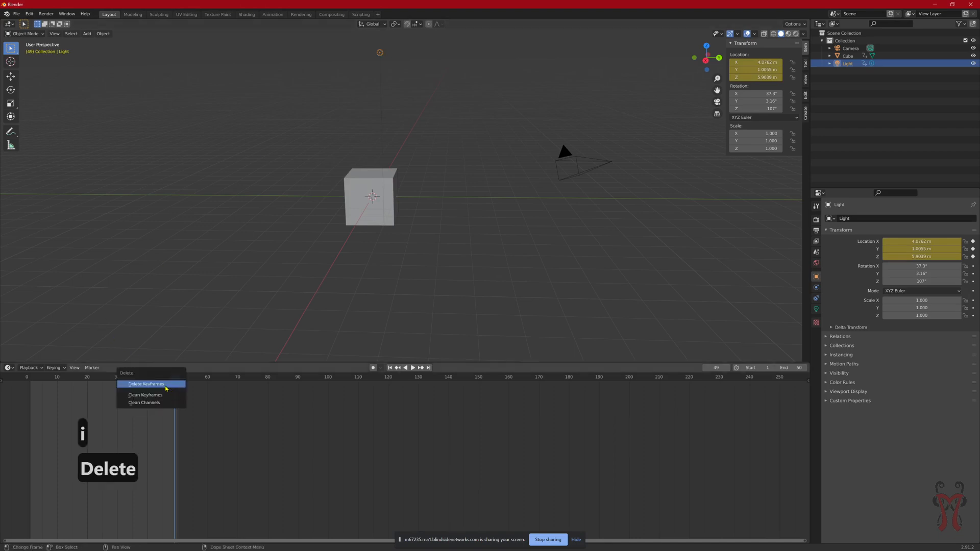
left_click(166, 388)
left_click(177, 383)
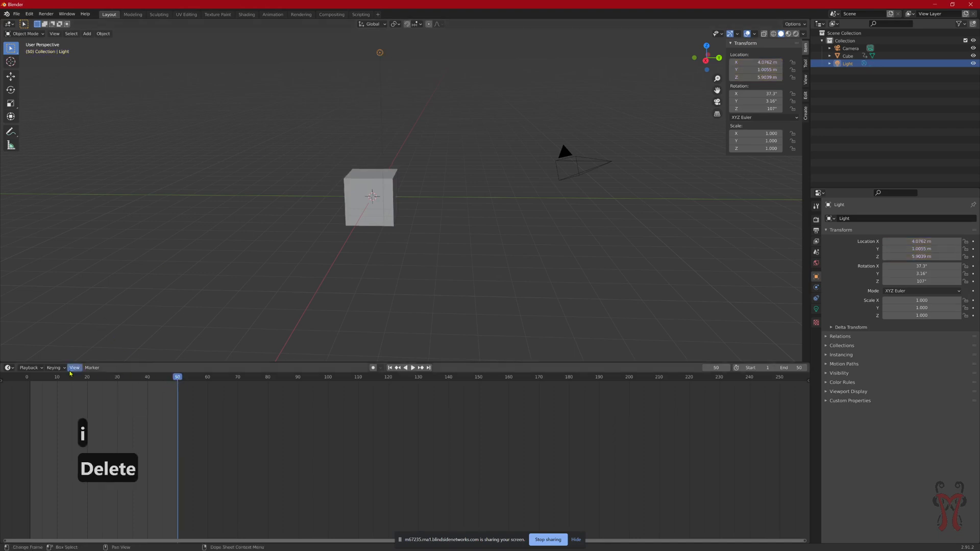
Compare the timeline keyframes of the cube and the light by selecting each object in turn
left_click(394, 195)
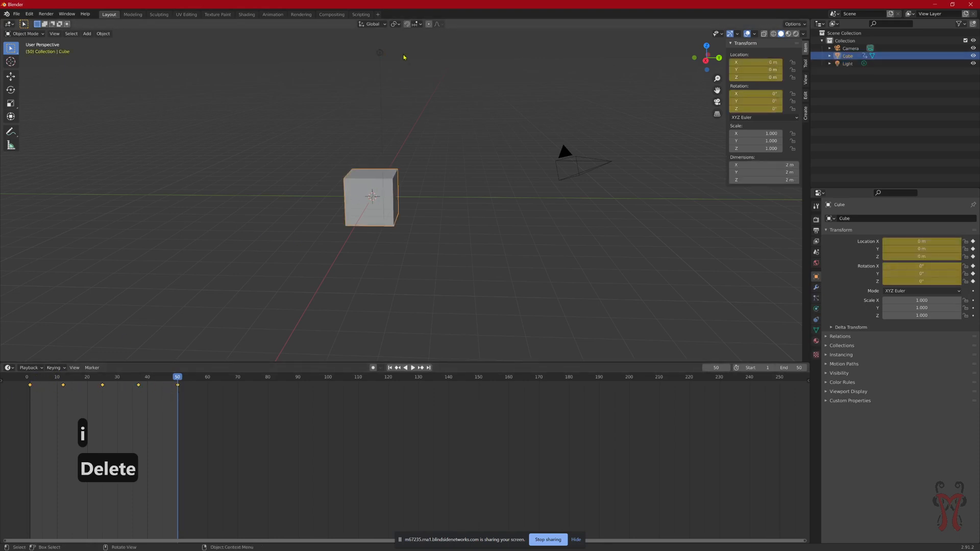
left_click(382, 53)
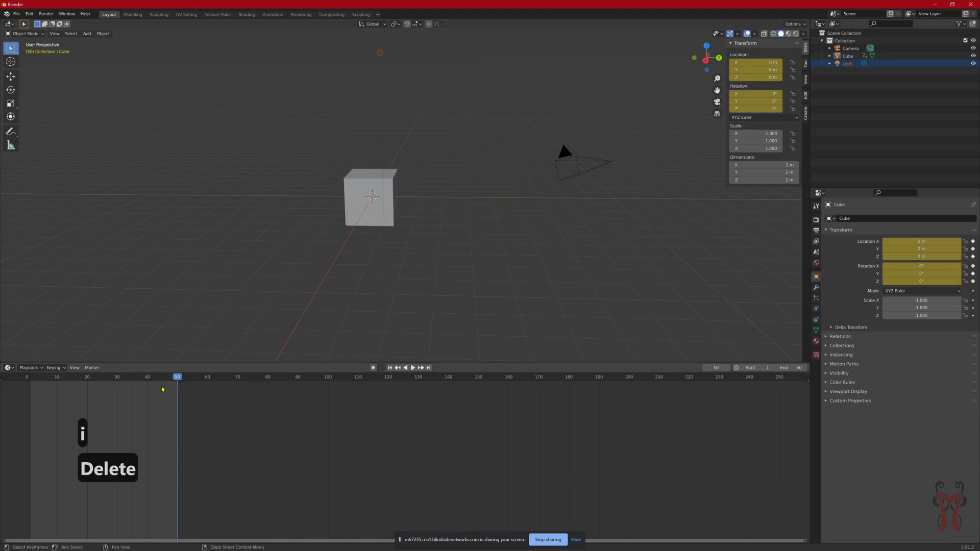
left_click(357, 188)
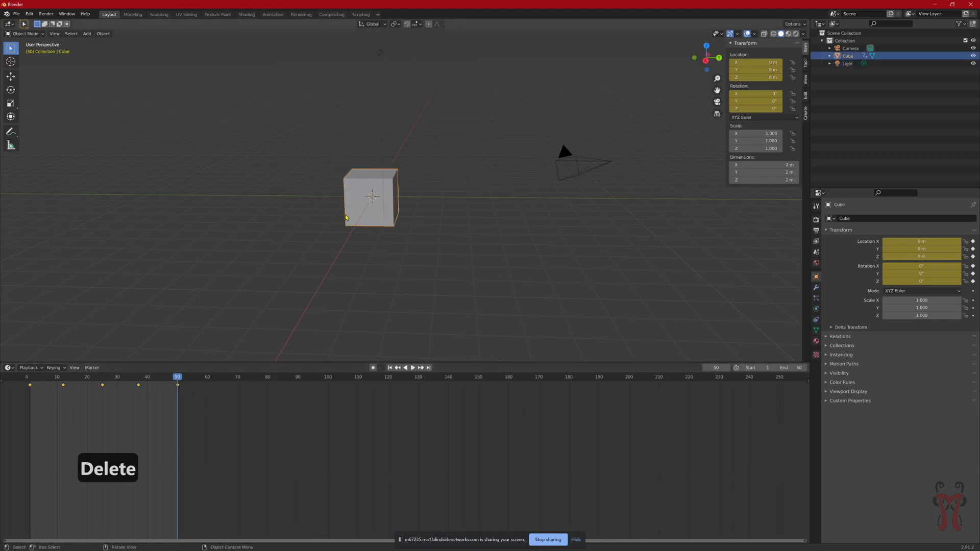
left_click(380, 51)
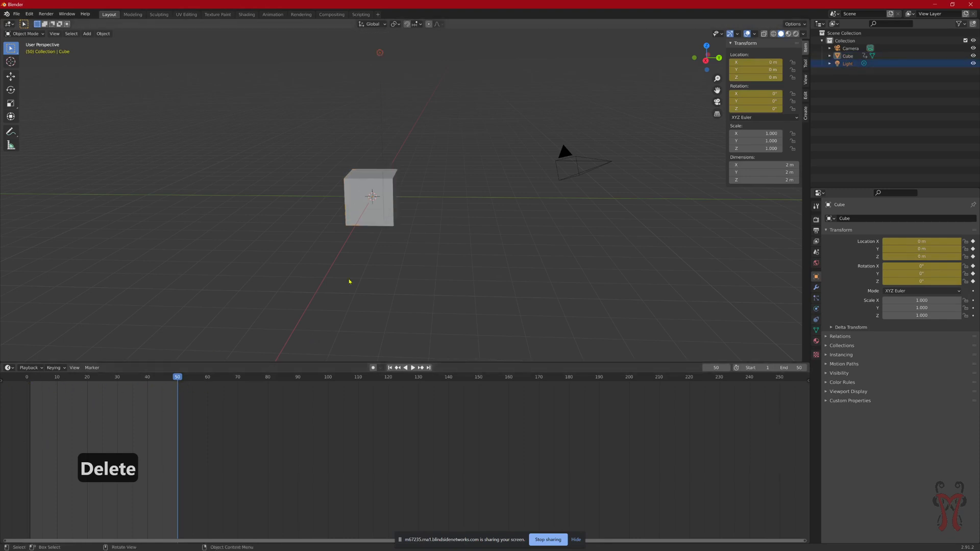
left_click(385, 223, "shift")
left_click(352, 121)
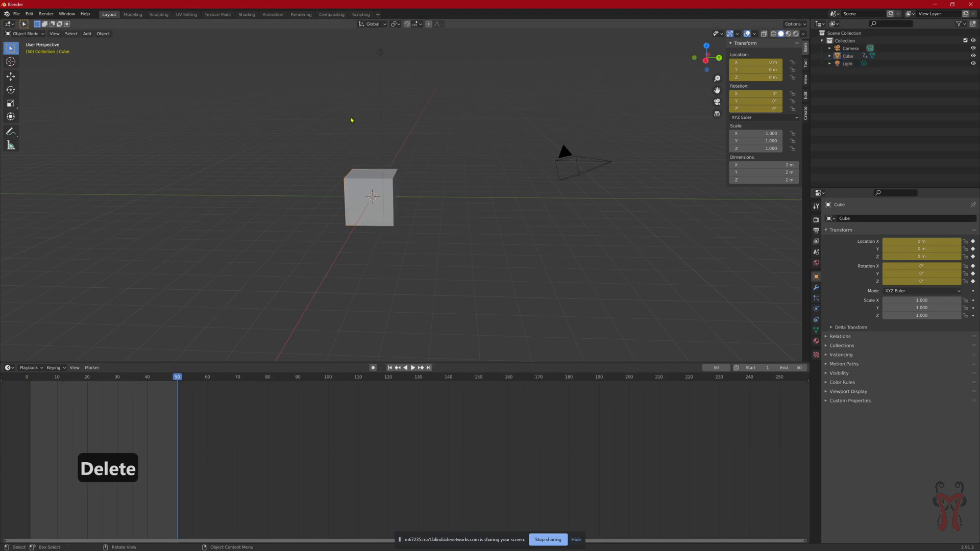
left_click_drag(341, 135, 376, 192)
left_click_drag(361, 45, 393, 68)
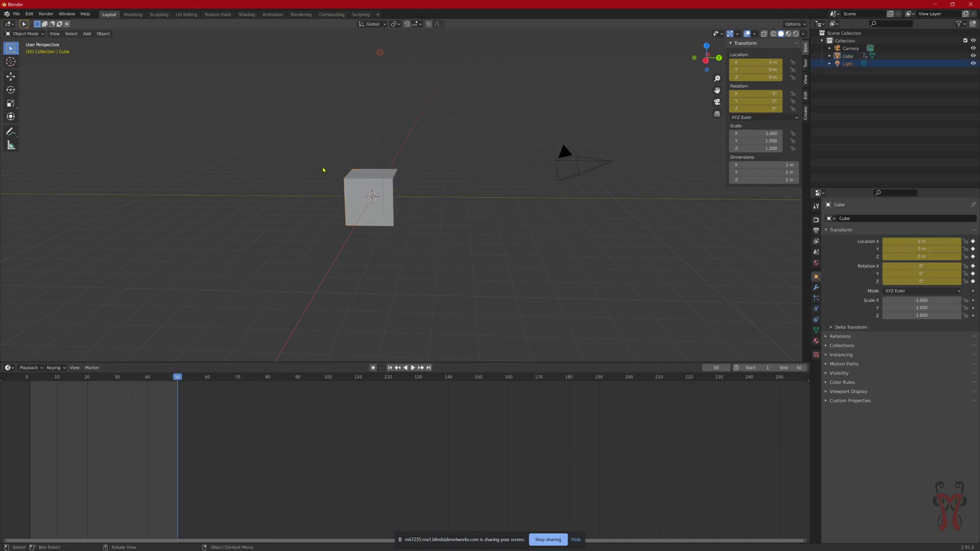
left_click(381, 211)
left_click(351, 49)
Shift the light along the global X axis on frame 1 and insert a location keyframe for it there
left_click(380, 53)
left_click_drag(45, 380, 31, 380)
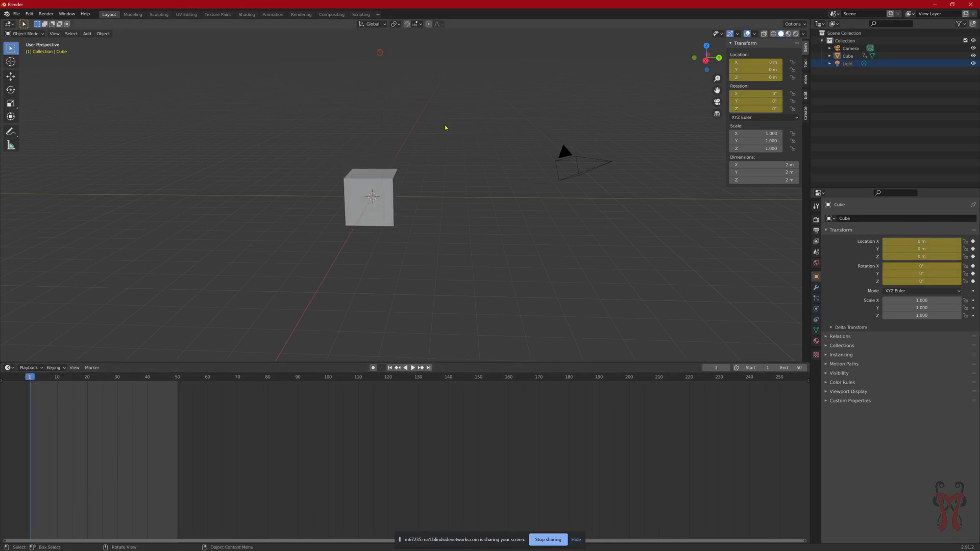
key("g")
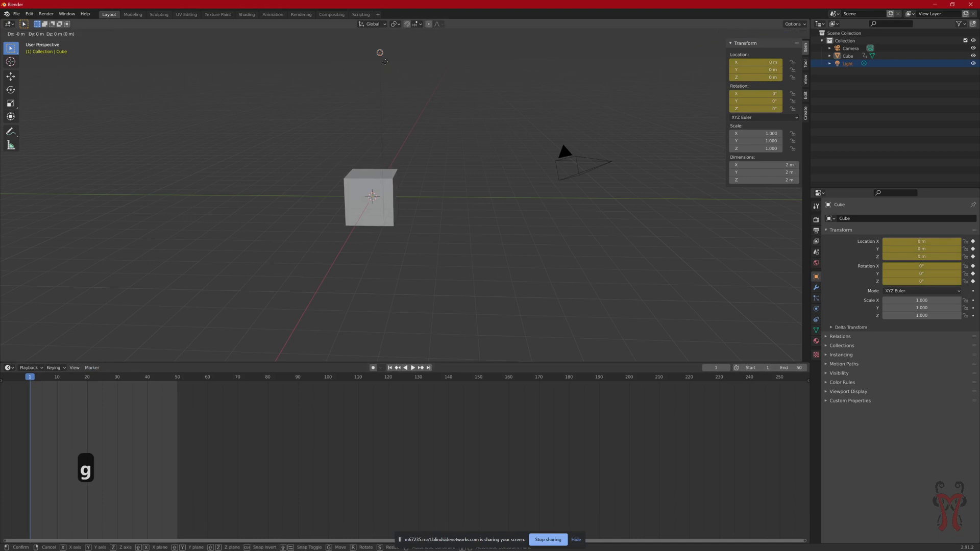
key("x")
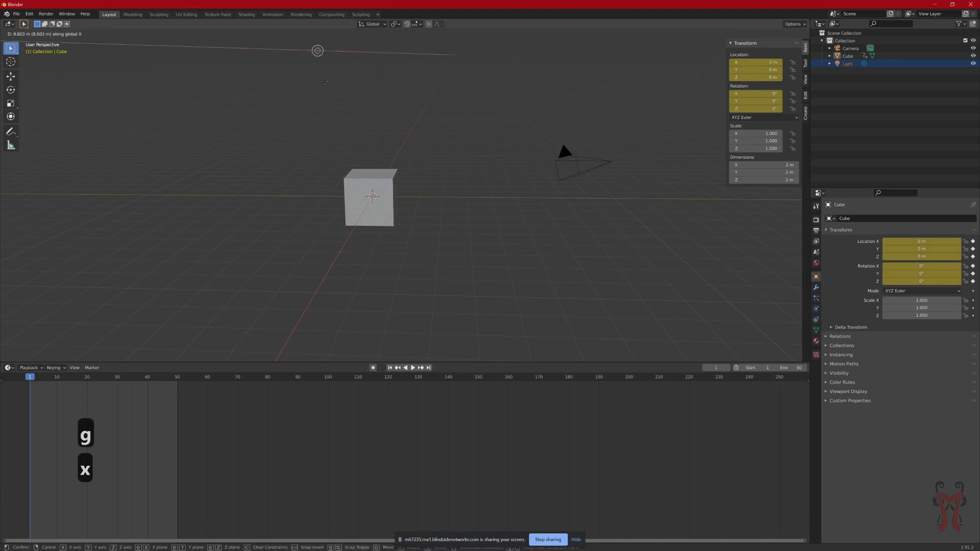
left_click(351, 72)
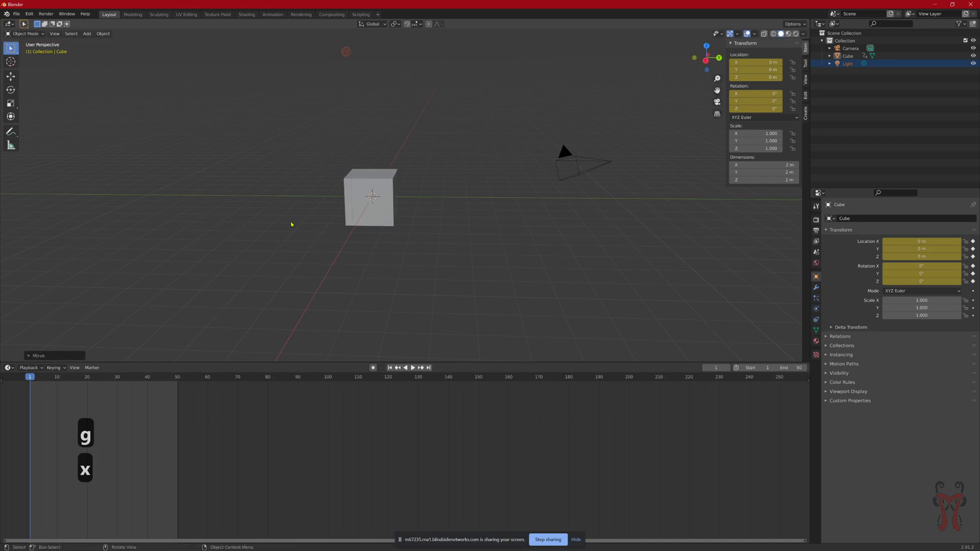
key("i")
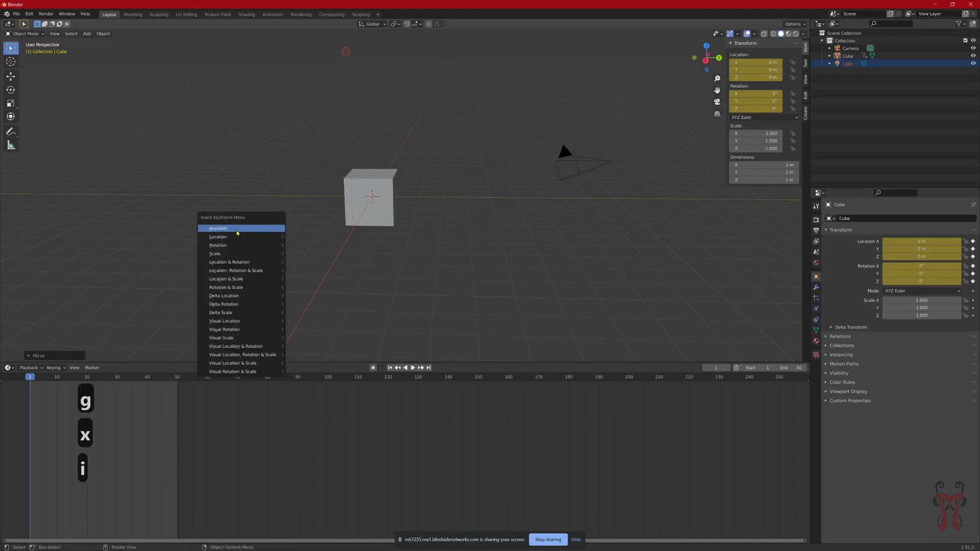
left_click(234, 240)
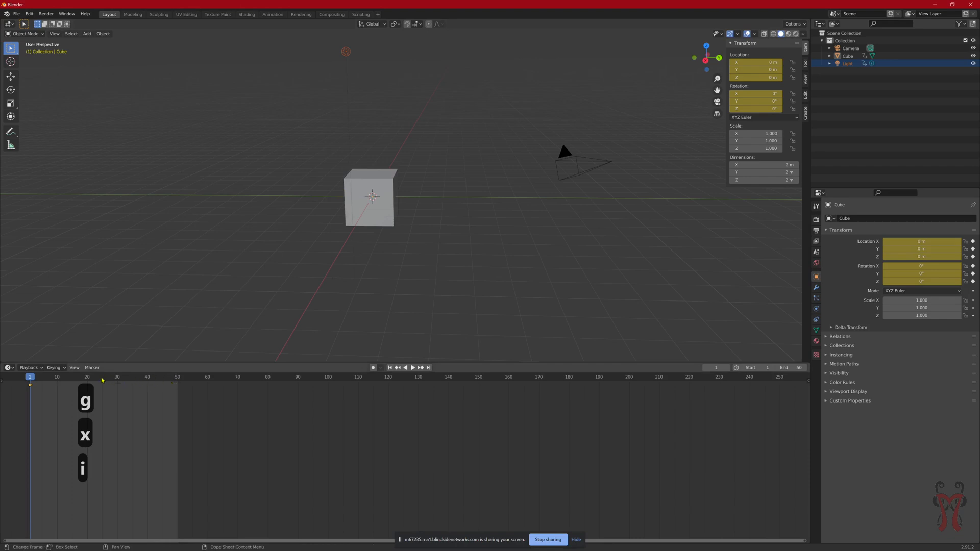
On frame 25, move the light about -15.4 m along the global X axis and insert a location keyframe
left_click(102, 378)
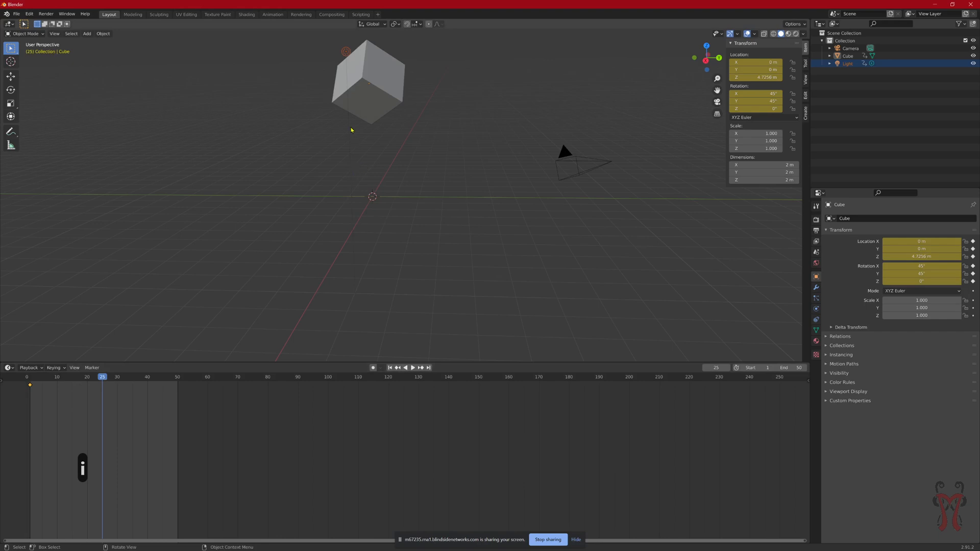
key("g")
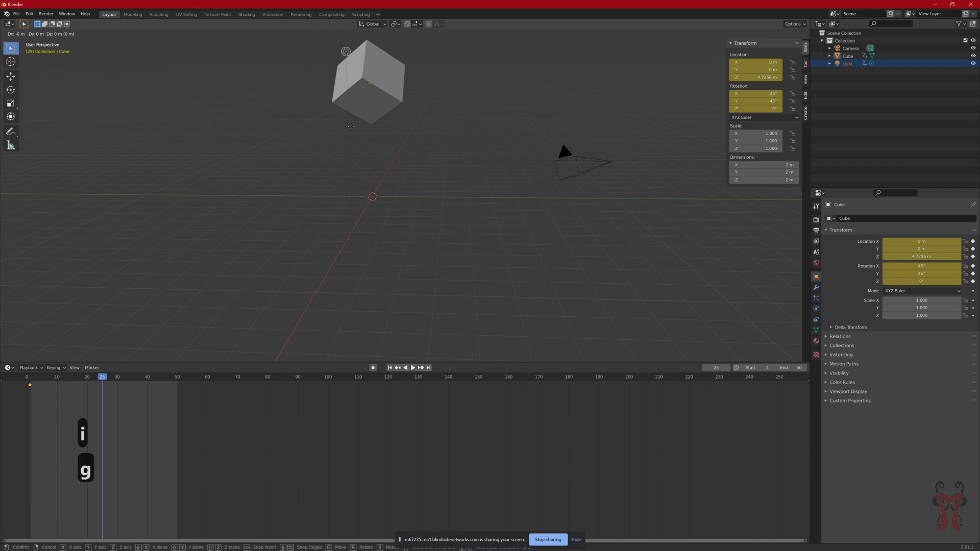
key("x")
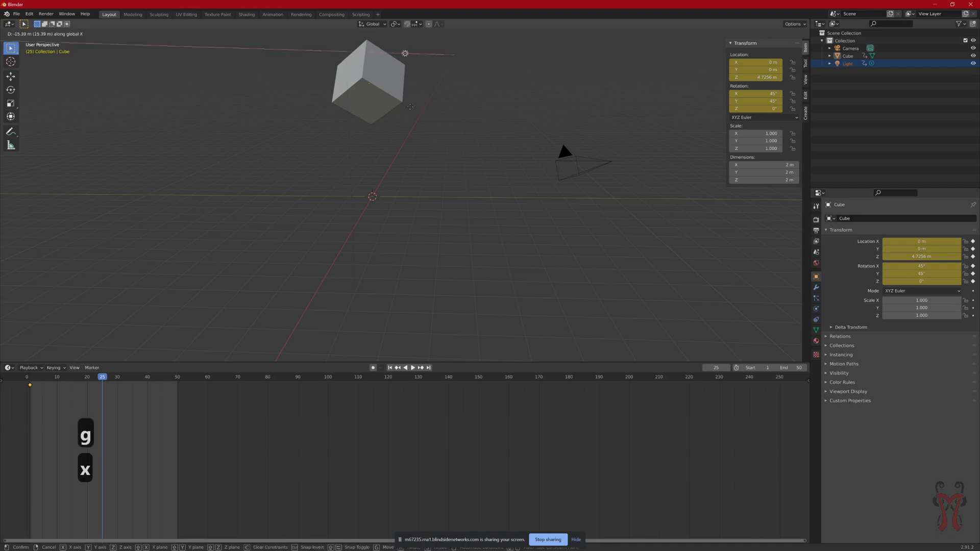
left_click(410, 109)
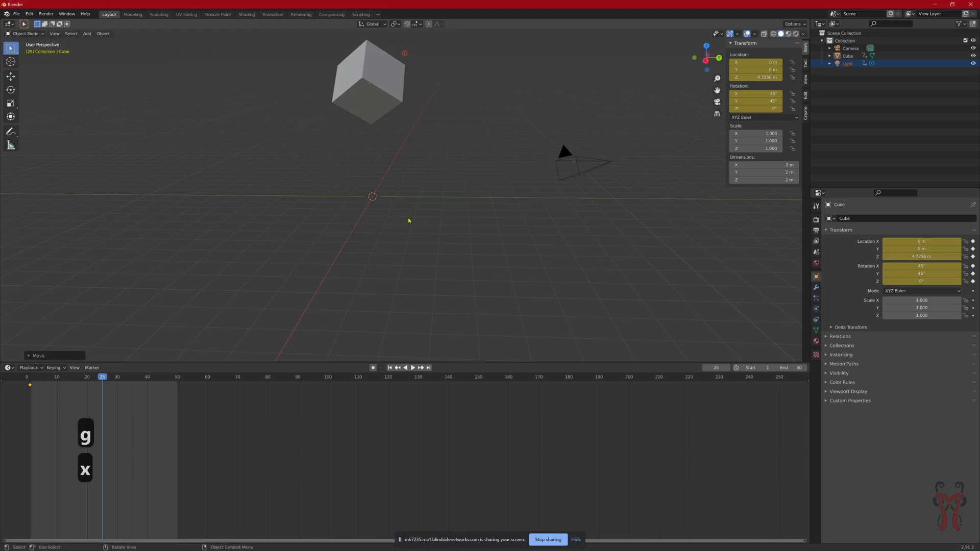
key("i")
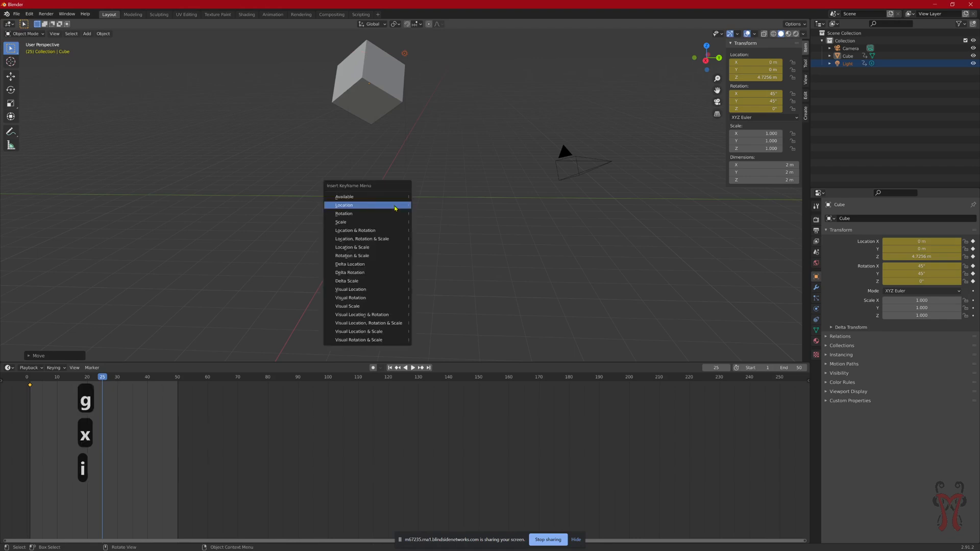
left_click(358, 205)
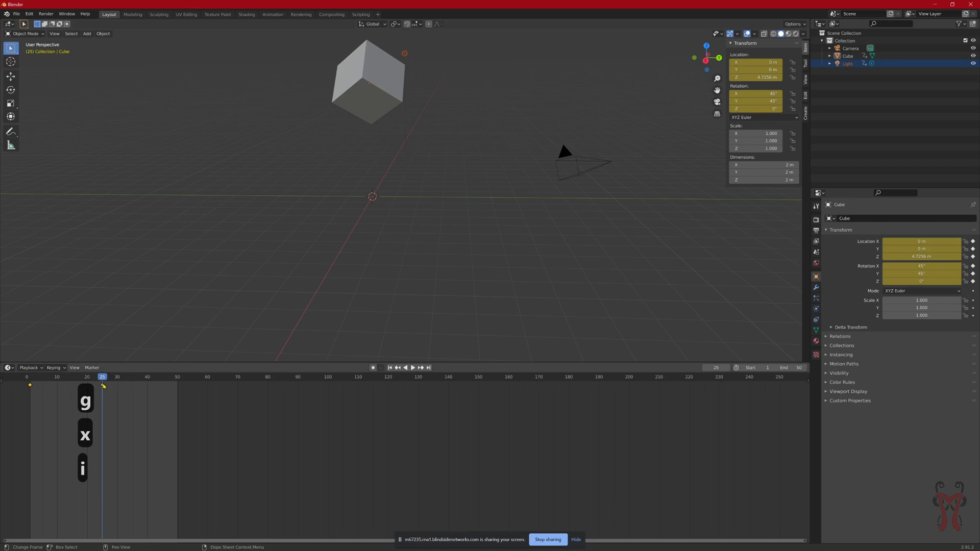
Copy the light's keyframe from frame 1 and paste it at frame 50
left_click_drag(109, 388, 178, 380)
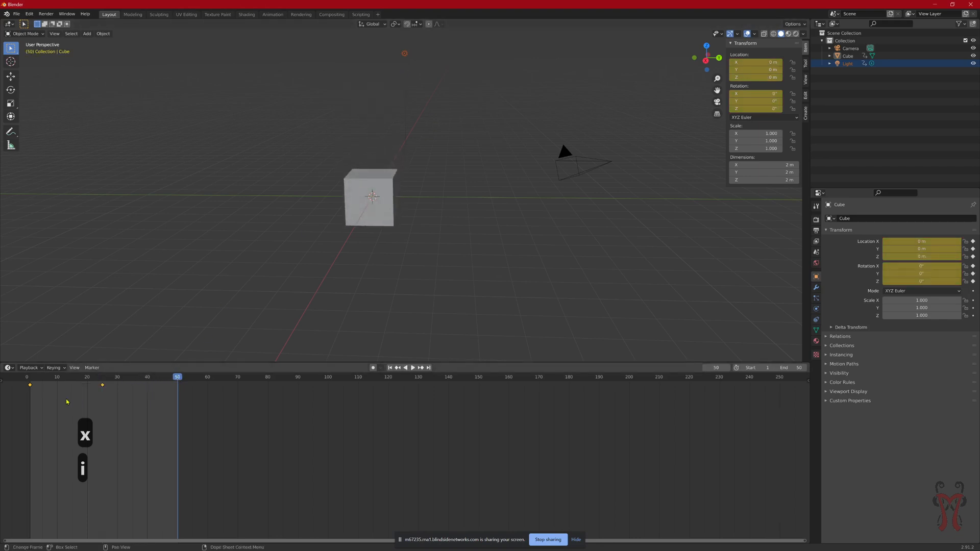
left_click_drag(52, 400, 28, 389)
right_click(31, 389)
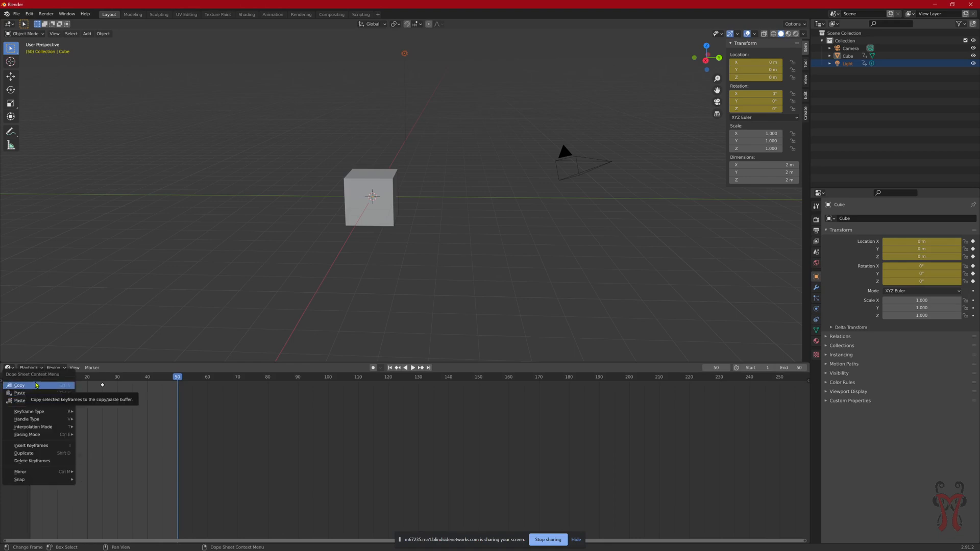
left_click(36, 385)
left_click_drag(178, 379, 178, 379)
right_click(177, 380)
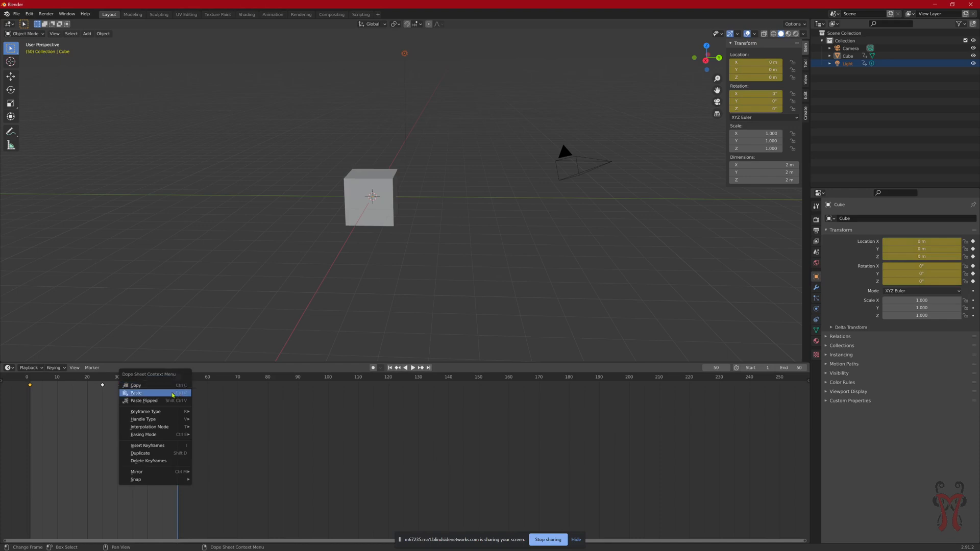
left_click(170, 394)
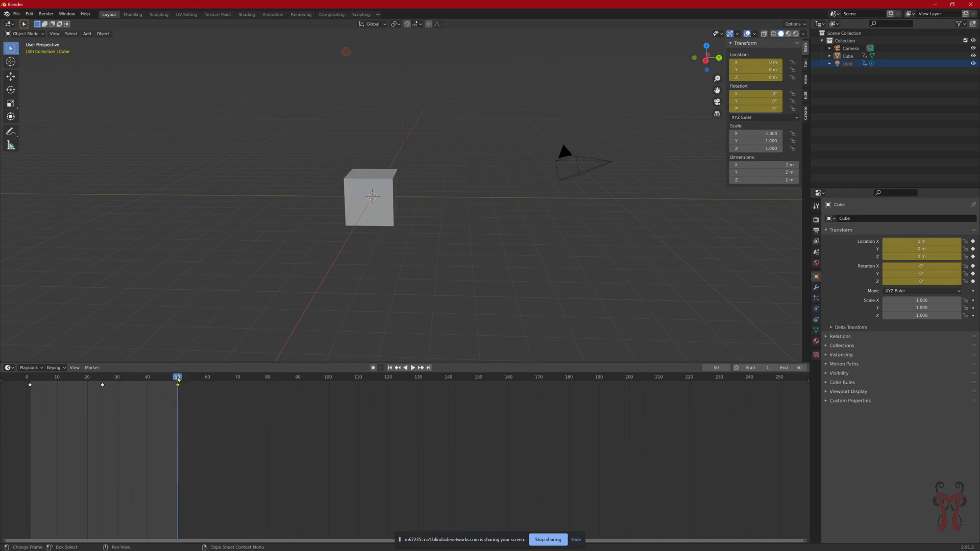
Switch the viewport to rendered shading, play the animation from frame 1 to review the moving light, and return to frame 1
left_click_drag(179, 379, 30, 377)
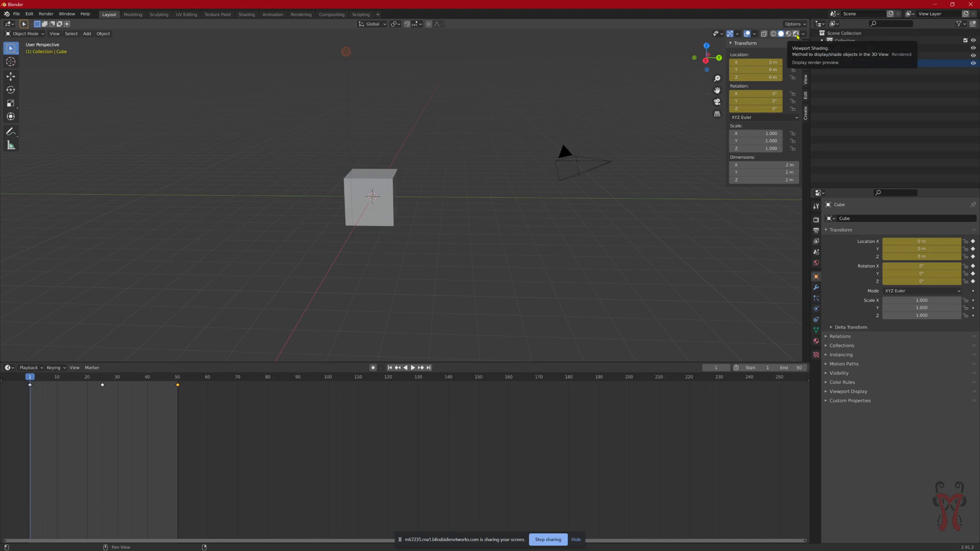
left_click(797, 35)
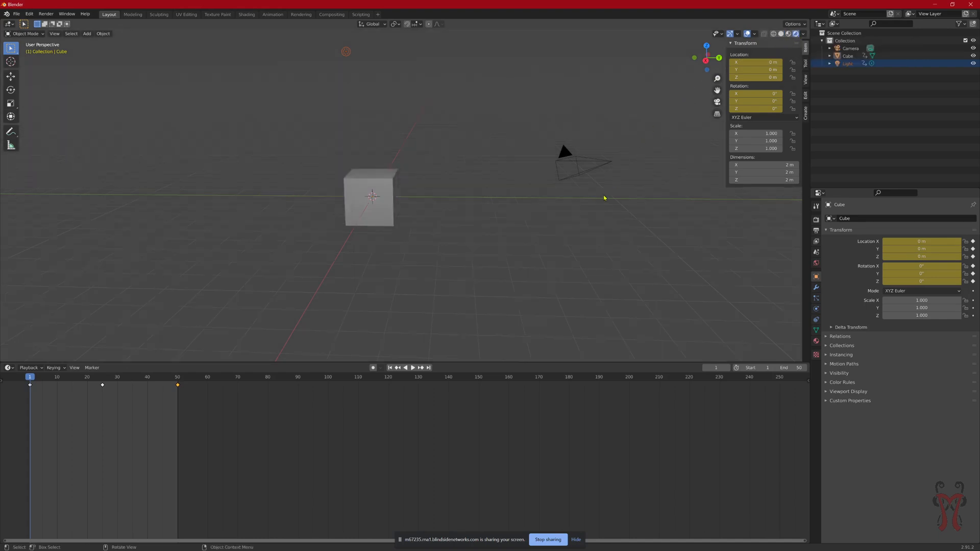
key("space")
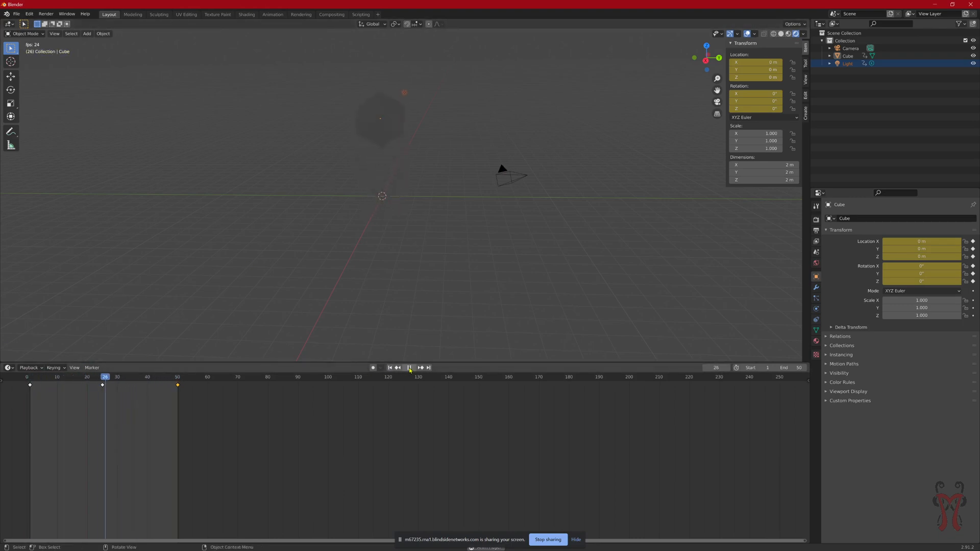
key("space")
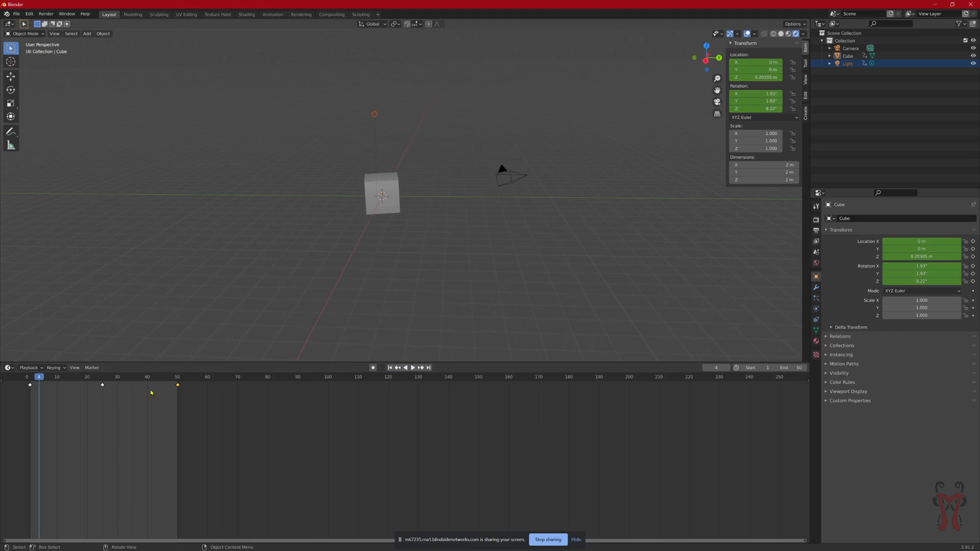
left_click_drag(91, 377, 31, 376)
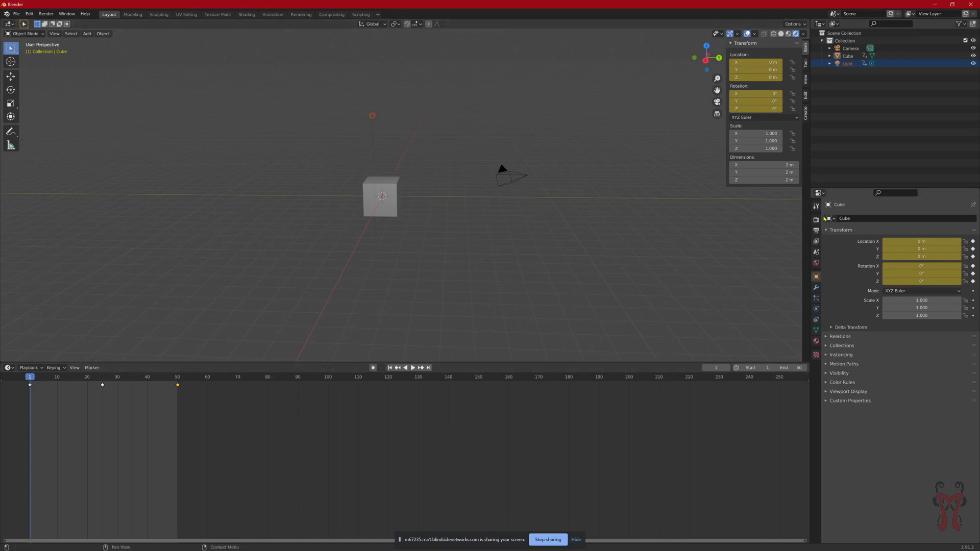
Examine the available render engines in the scene's render properties, keeping Eevee selected
left_click(816, 221)
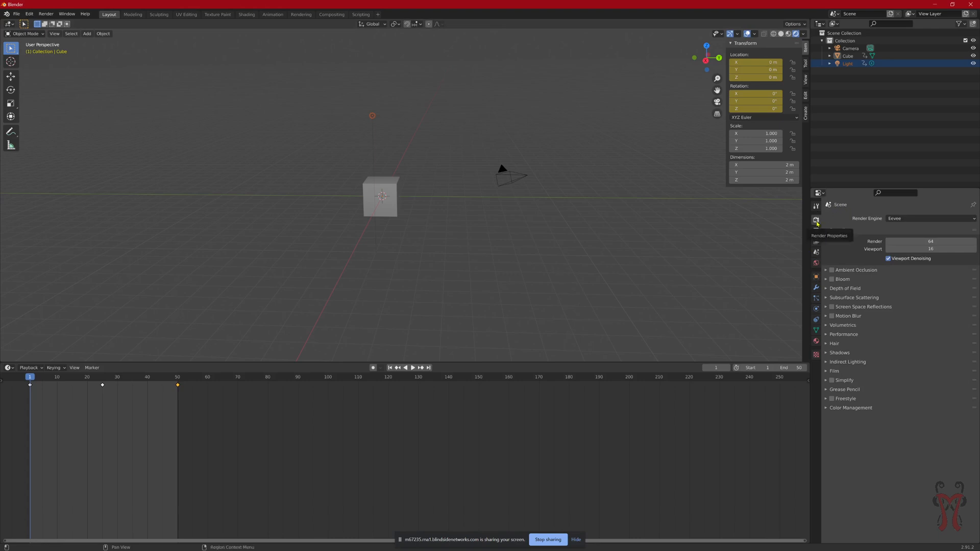
left_click(893, 220)
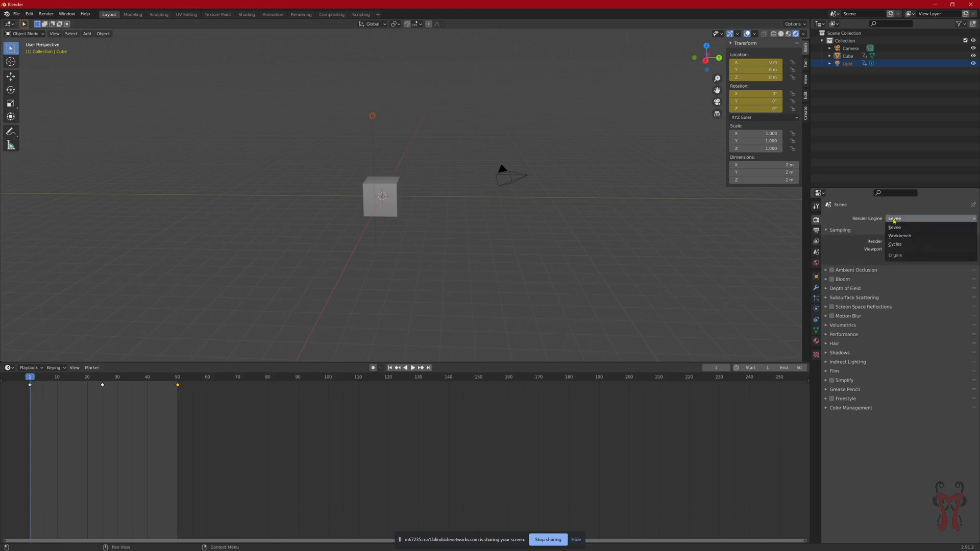
left_click(893, 227)
left_click(894, 218)
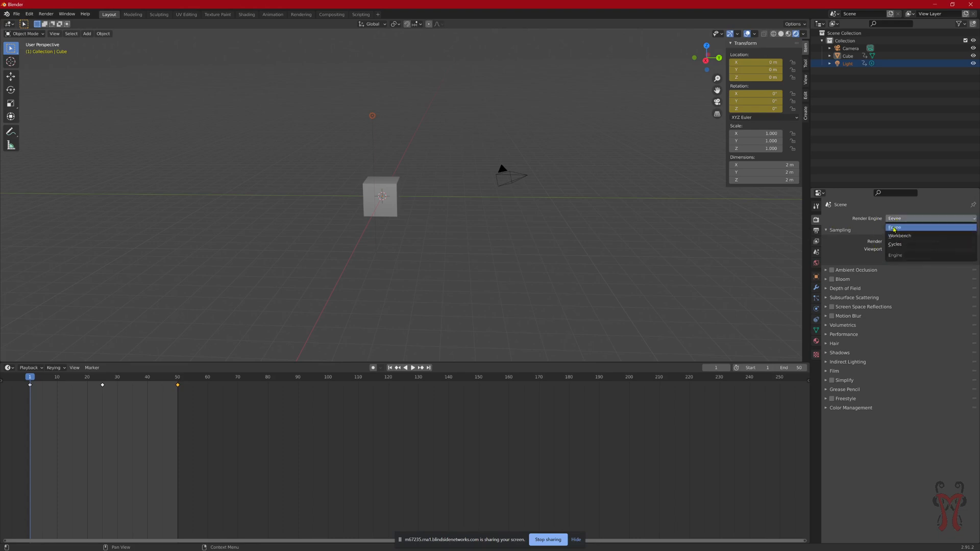
left_click(894, 228)
left_click(893, 219)
left_click(898, 228)
left_click(898, 219)
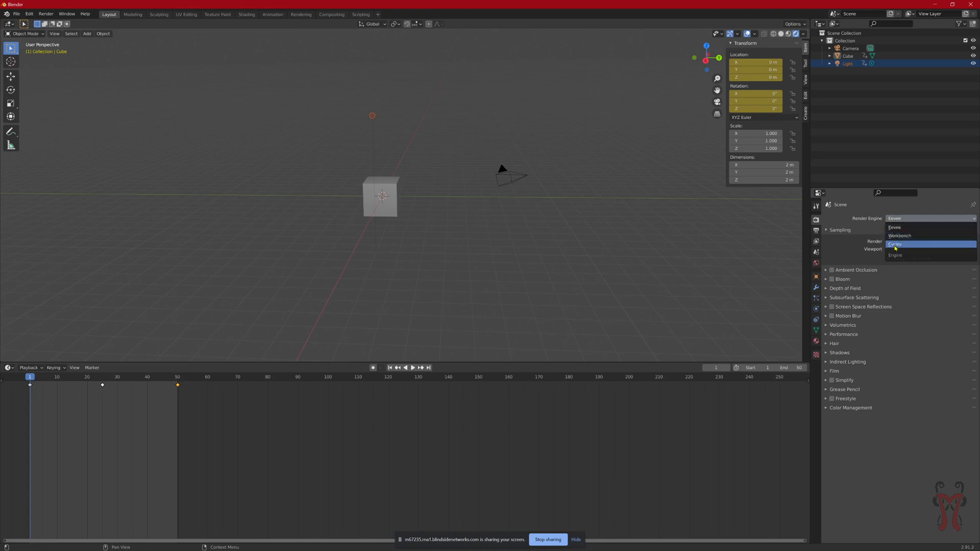
left_click(905, 221)
left_click(897, 220)
left_click(895, 230)
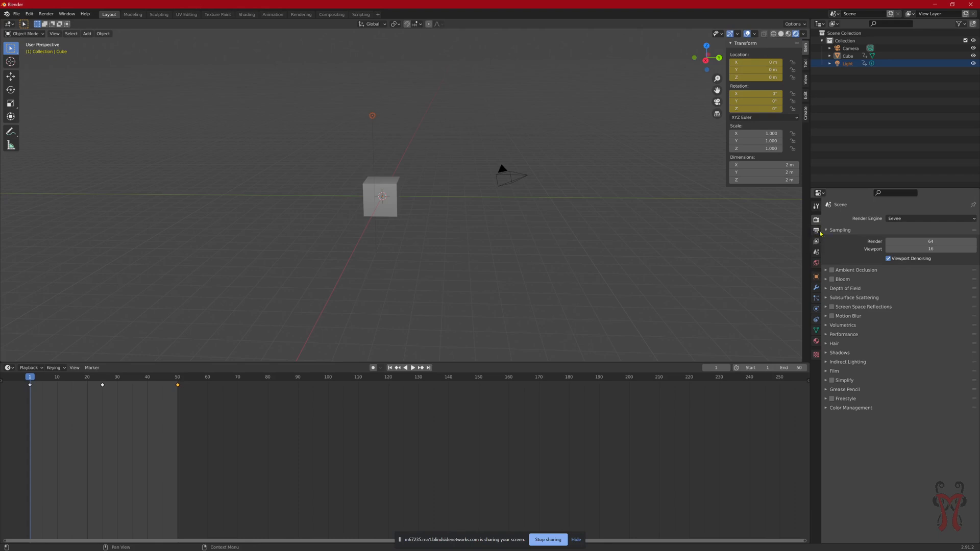
Set the output frame rate to 30 fps
left_click(816, 235)
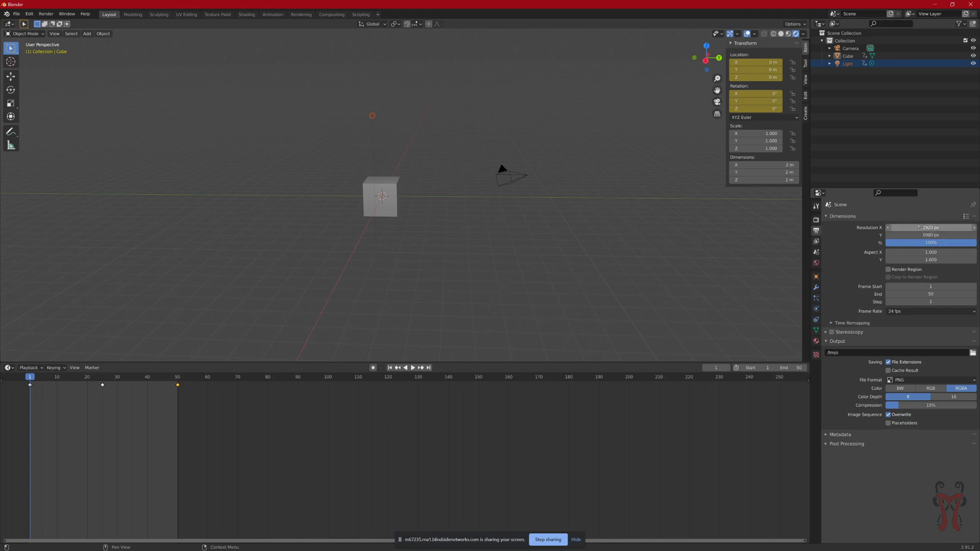
left_click(895, 312)
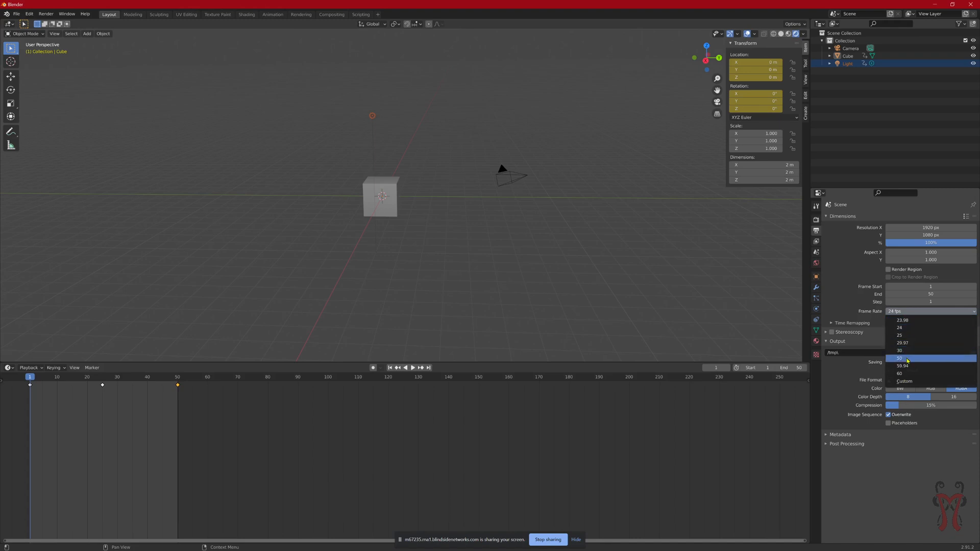
left_click(903, 352)
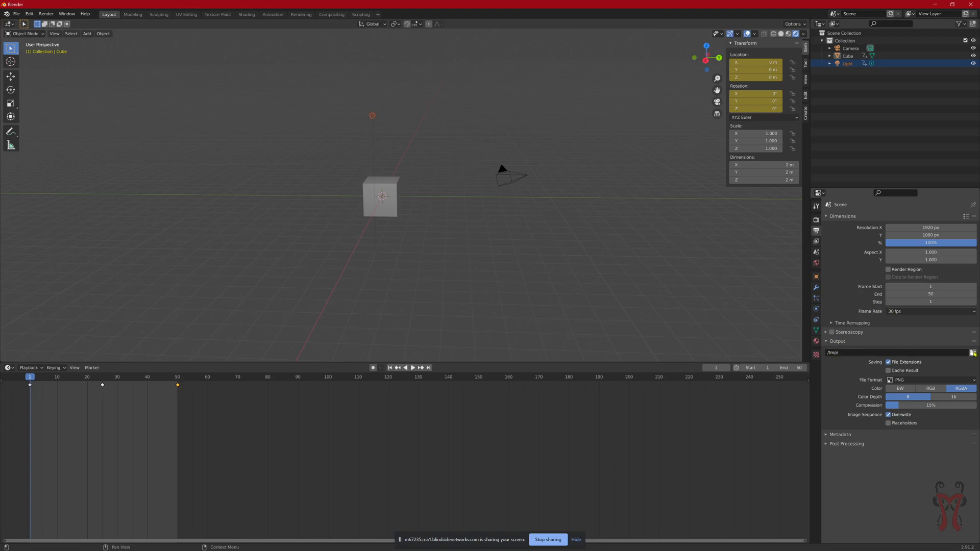
Set the render output path to the Videos\Blender folder with the file name Thwomp1_video
left_click(973, 352)
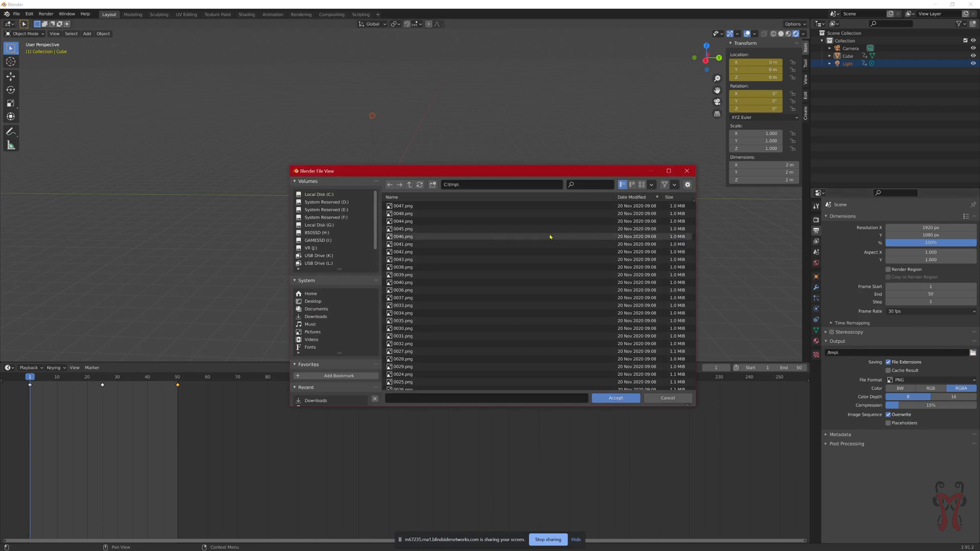
left_click(312, 340)
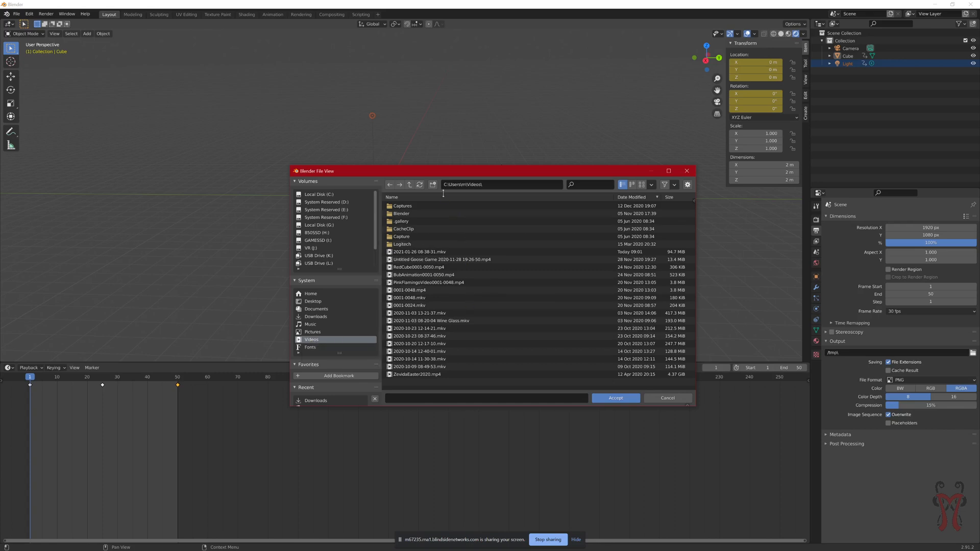
double_click(401, 213)
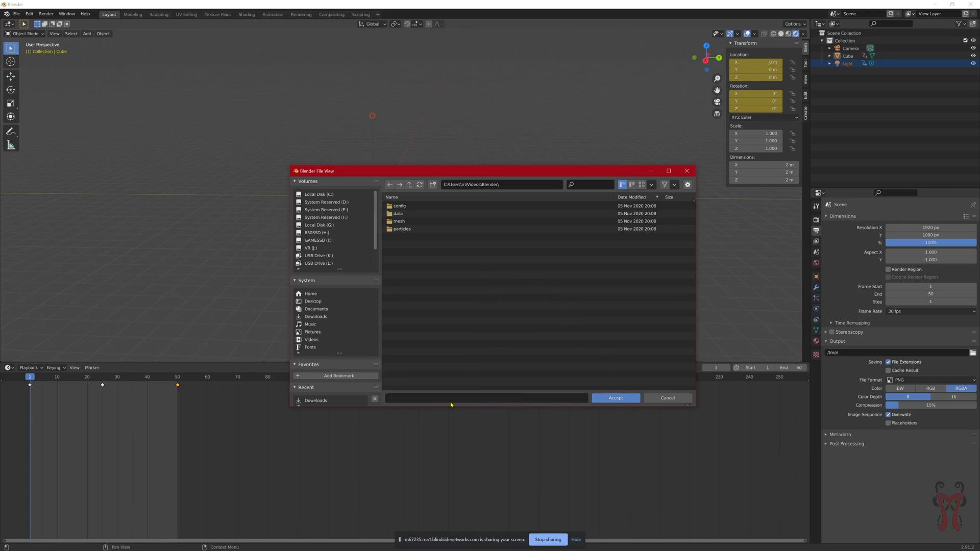
left_click(409, 398)
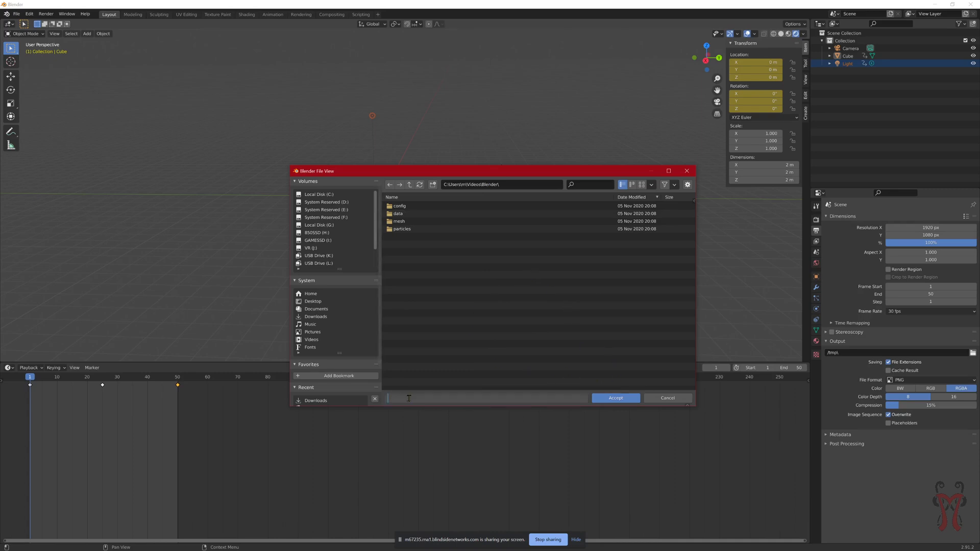
type("Thw")
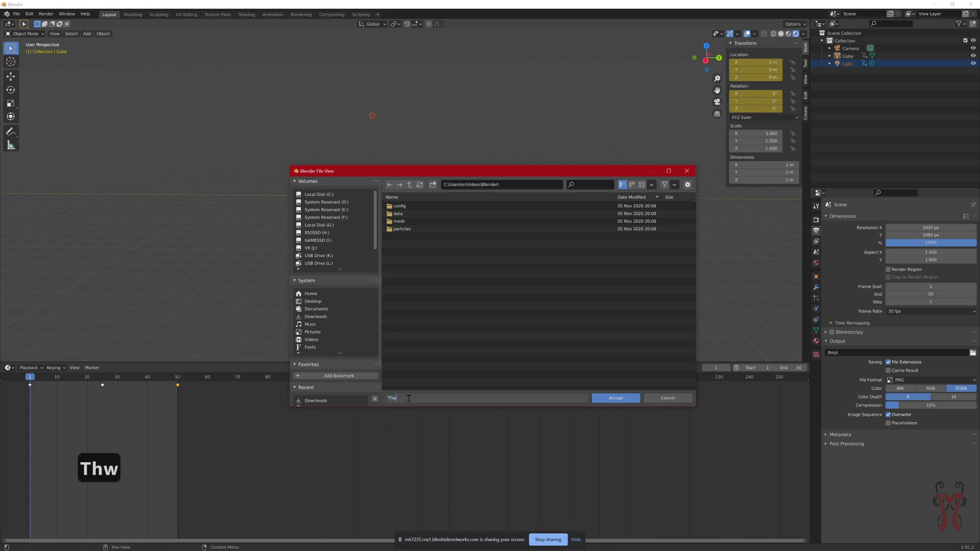
type("omp1")
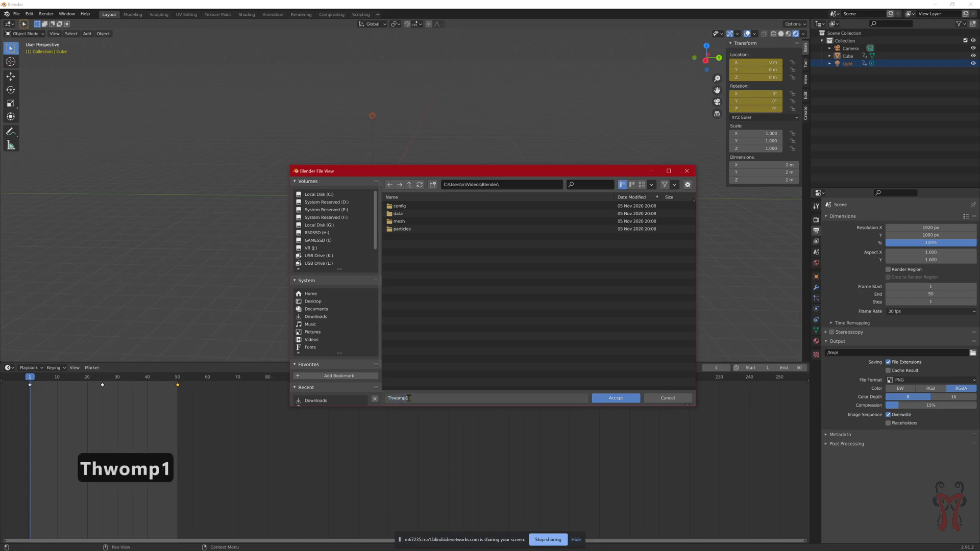
type("_video")
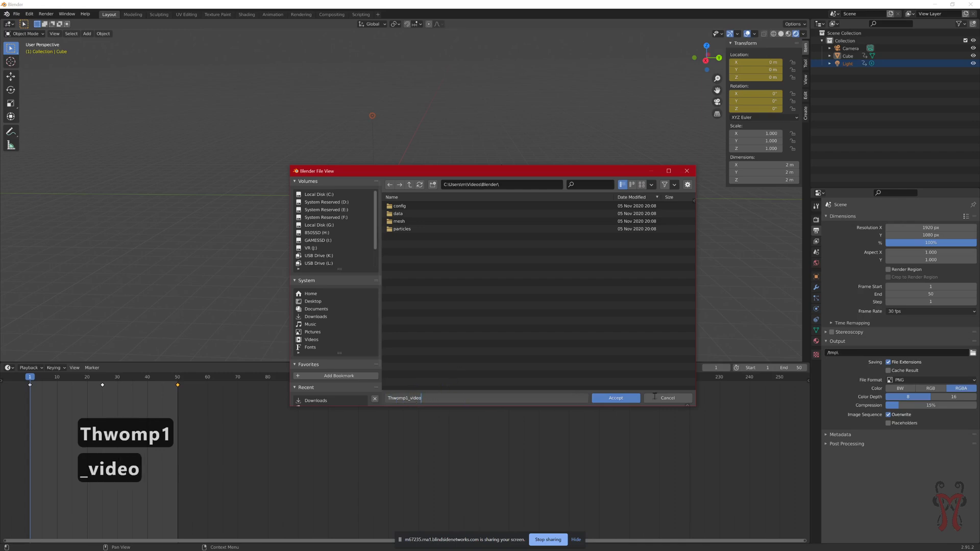
key("Return")
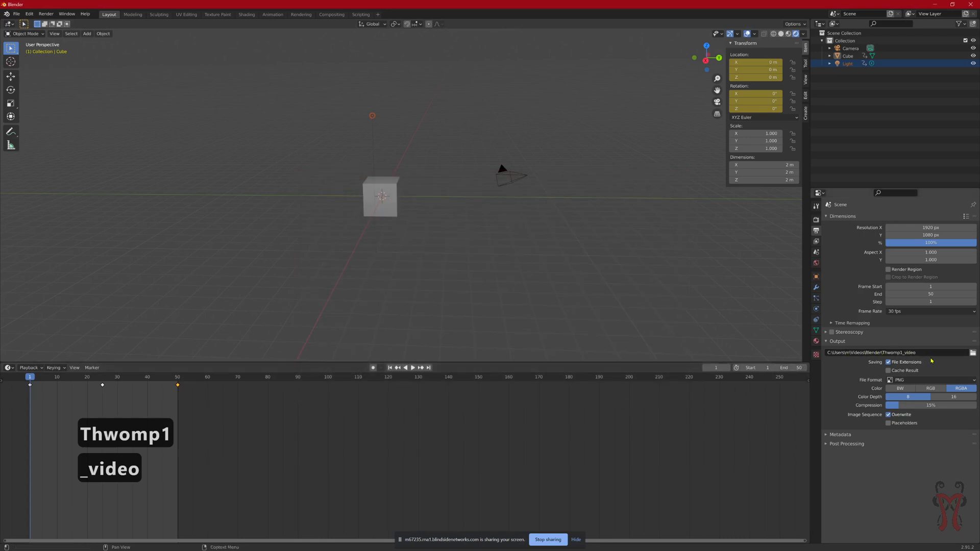
Set the output file format to FFmpeg video
left_click(904, 383)
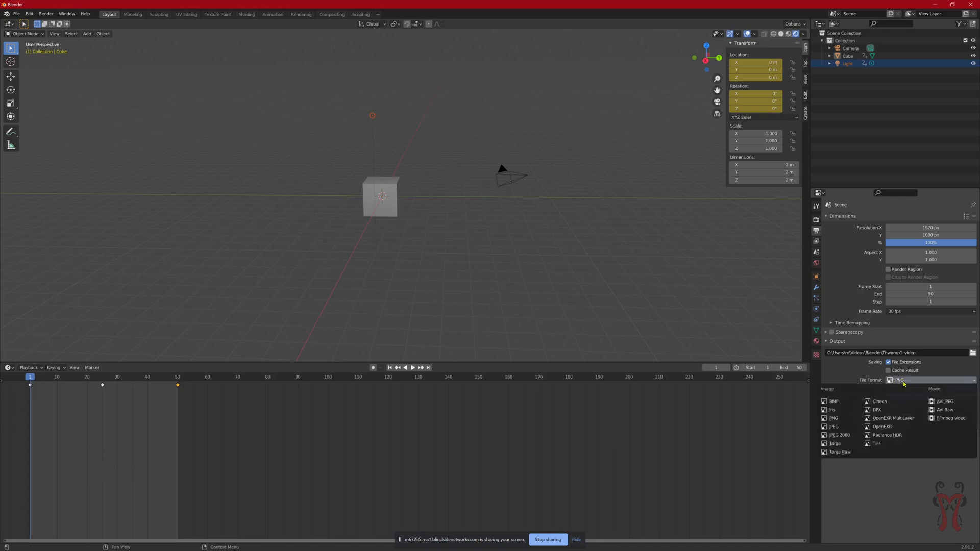
left_click(891, 383)
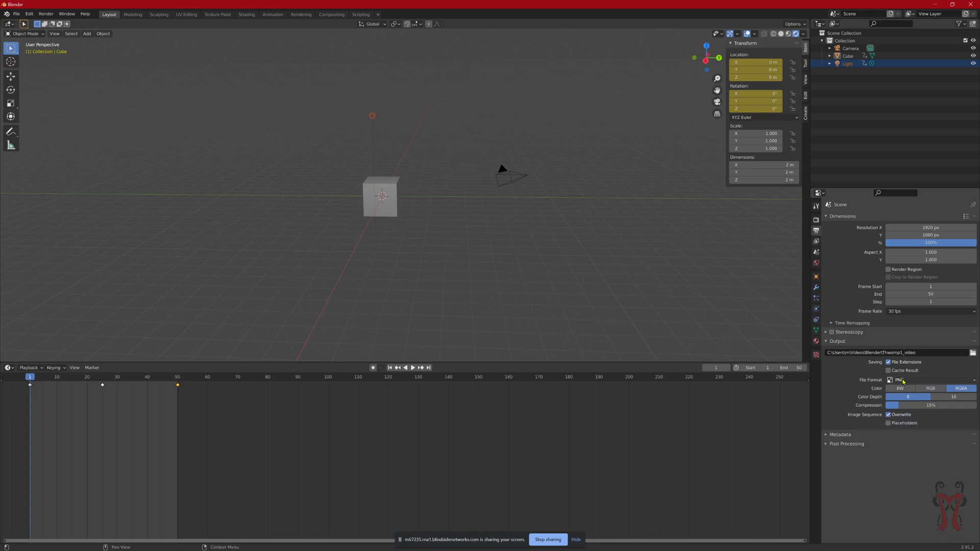
left_click(898, 380)
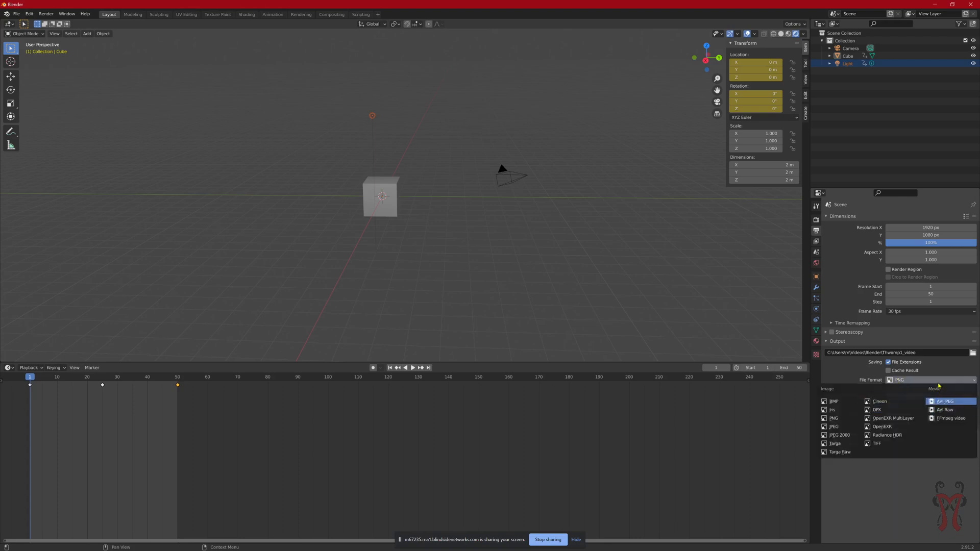
left_click(913, 381)
left_click(914, 381)
left_click(947, 423)
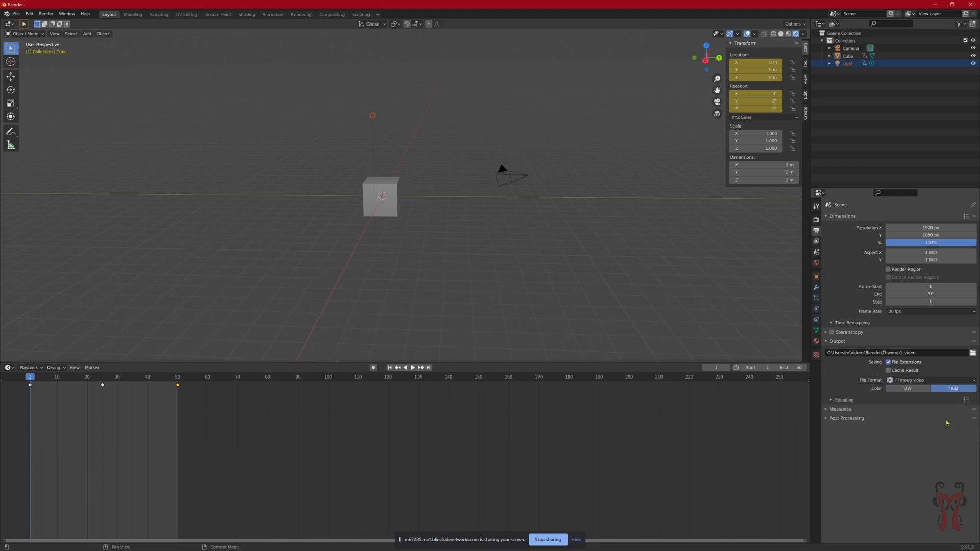
Try the AVI JPEG and AVI Raw movie formats and return the output to FFmpeg video
left_click(953, 380)
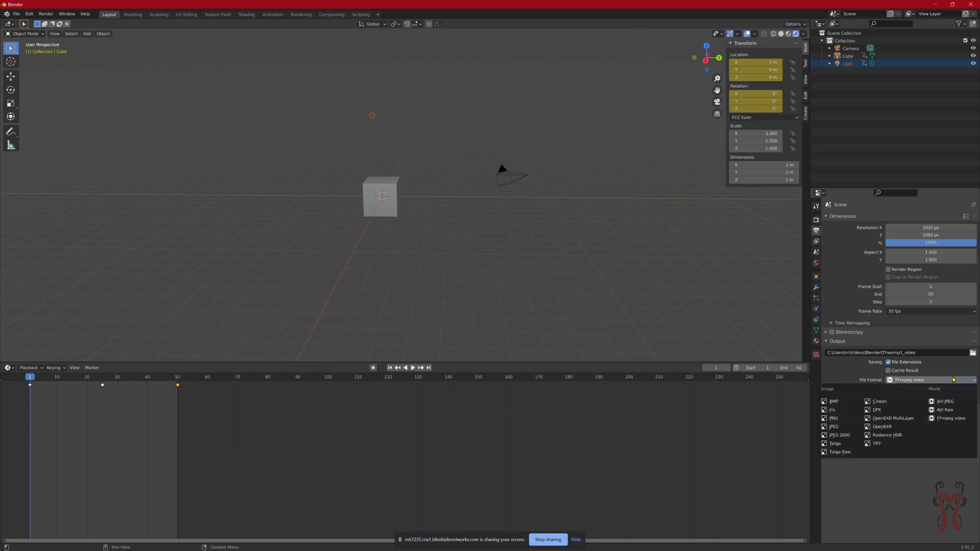
left_click(952, 379)
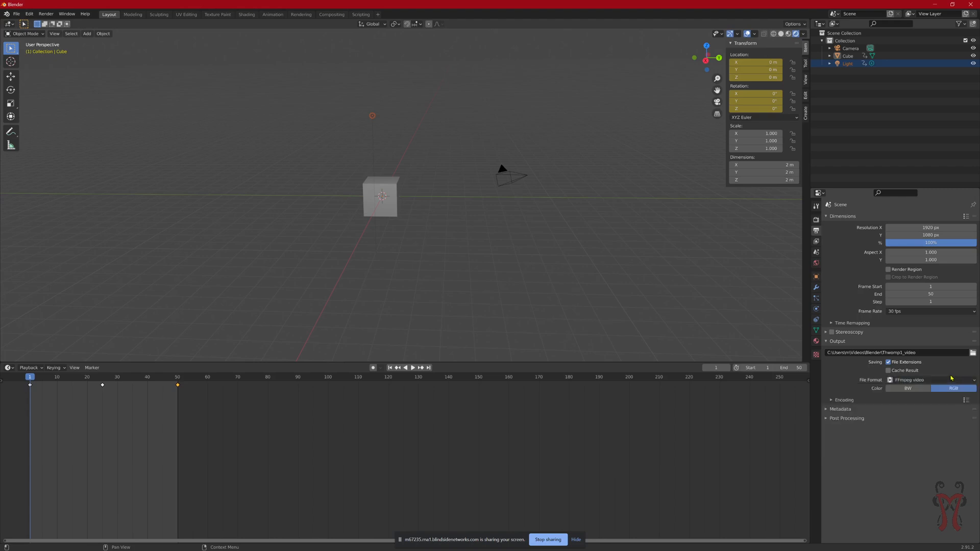
left_click(951, 380)
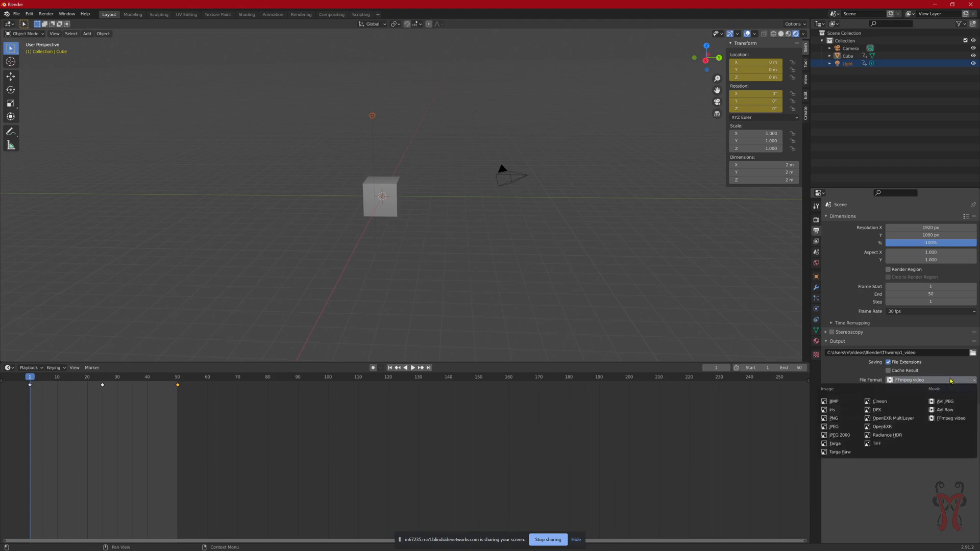
left_click(953, 405)
left_click(953, 380)
left_click(951, 409)
left_click(951, 381)
left_click(951, 418)
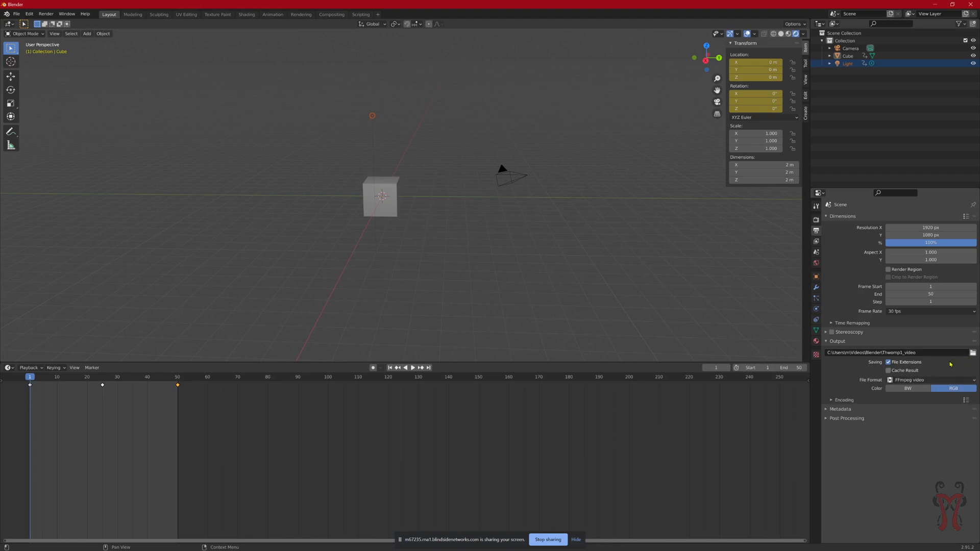
Expand the output's encoding settings and set the video container to MPEG-4
left_click(831, 401)
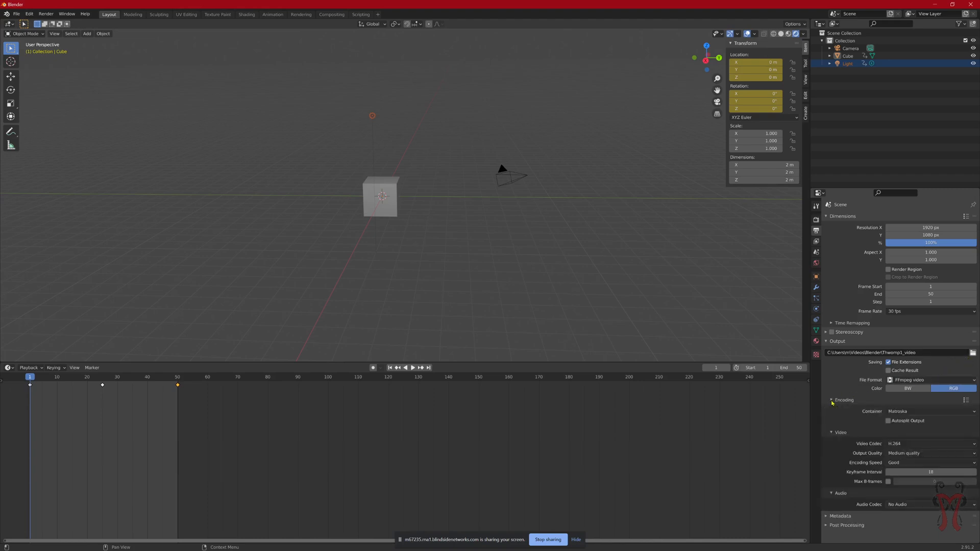
left_click(901, 413)
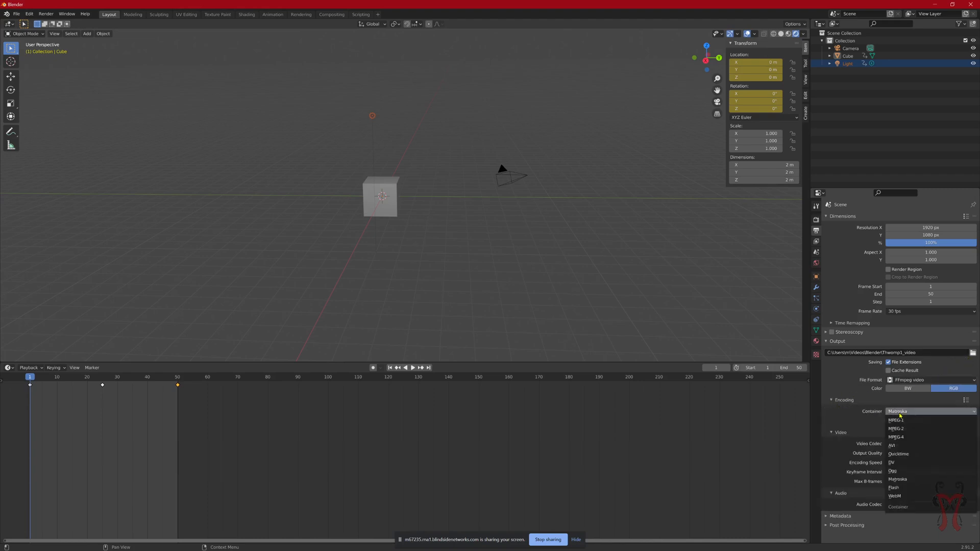
left_click(900, 414)
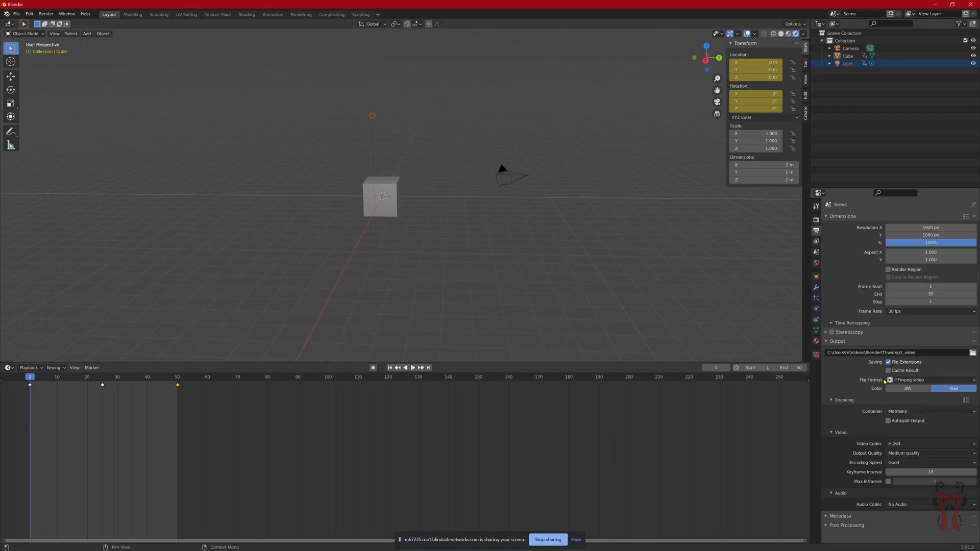
left_click(834, 400)
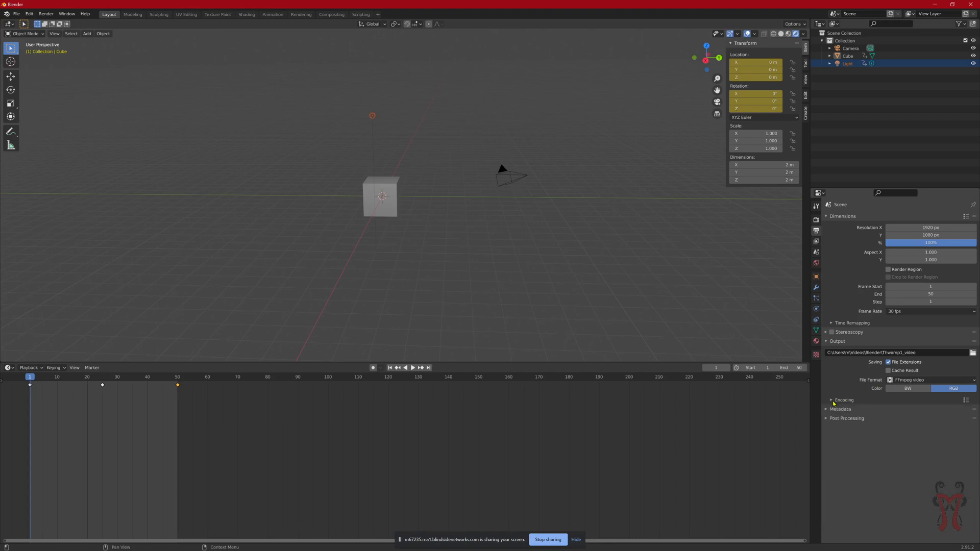
left_click(833, 400)
left_click(833, 400)
left_click(834, 400)
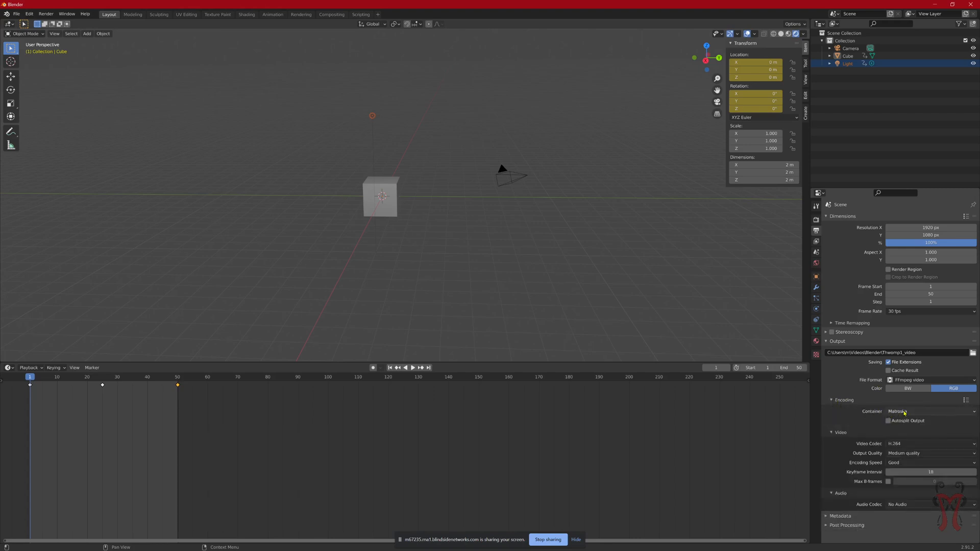
left_click(906, 412)
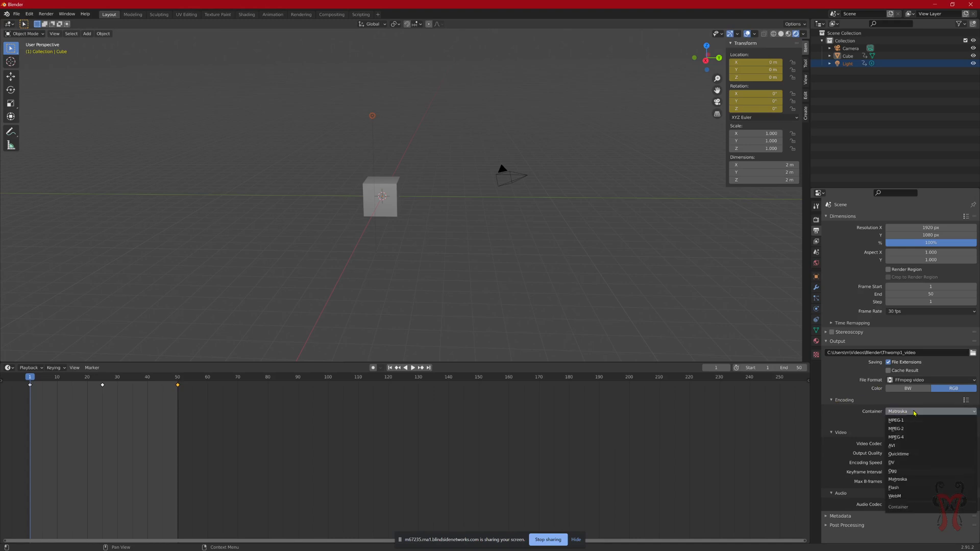
left_click(901, 437)
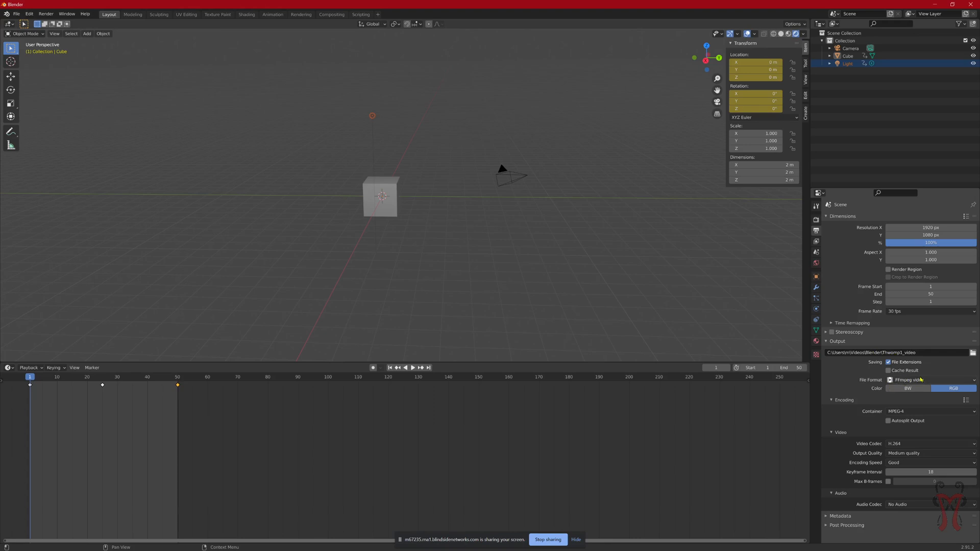
left_click(832, 402)
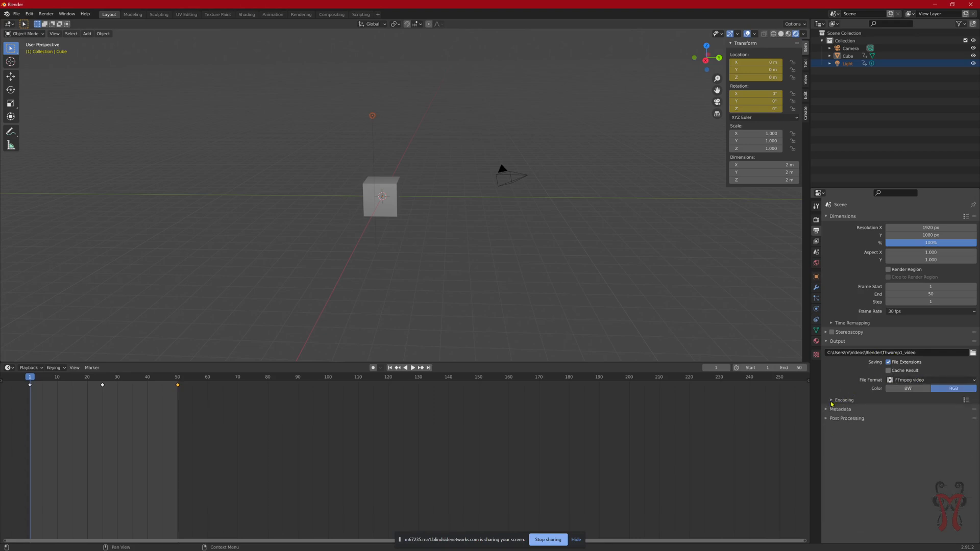
left_click(833, 402)
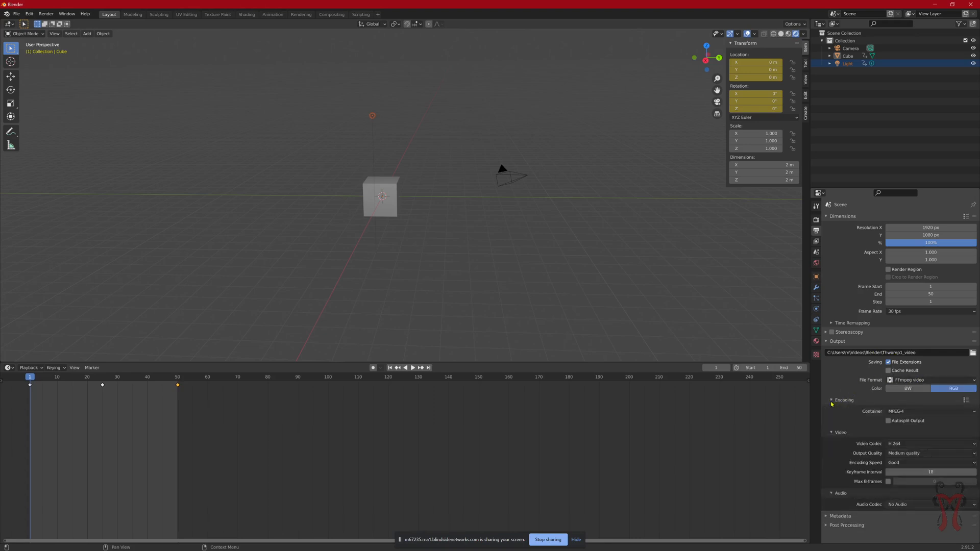
left_click(894, 412)
left_click(902, 438)
Set the video encoding's output quality to High quality
left_click(894, 454)
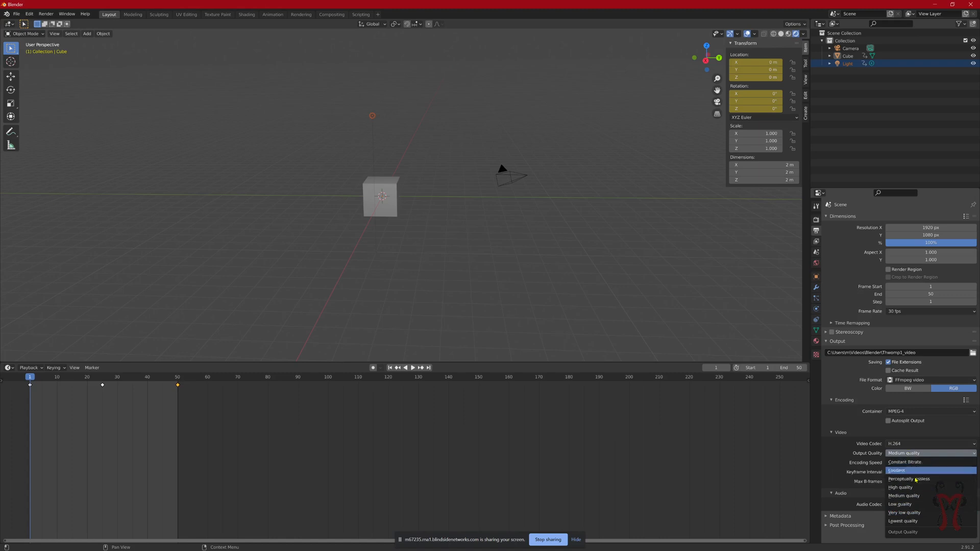
left_click(915, 454)
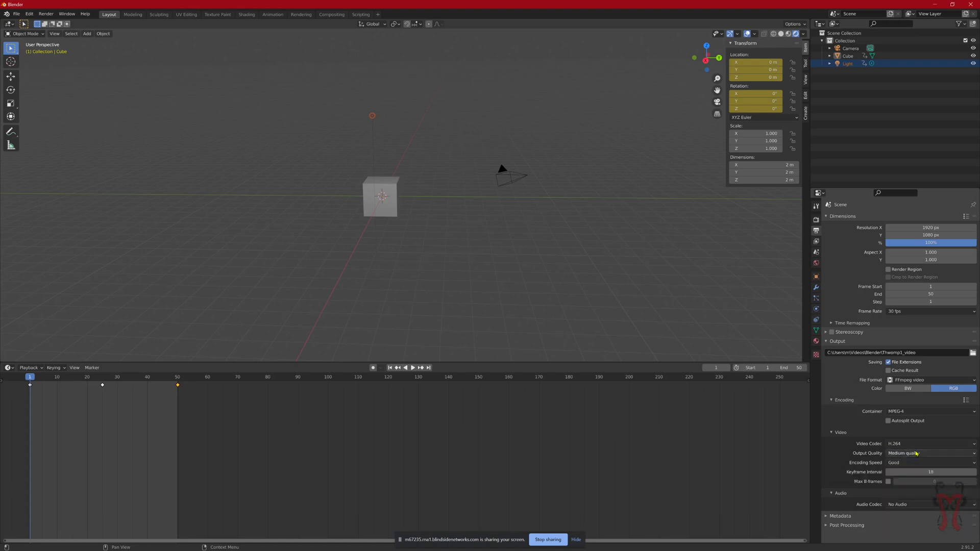
left_click(906, 454)
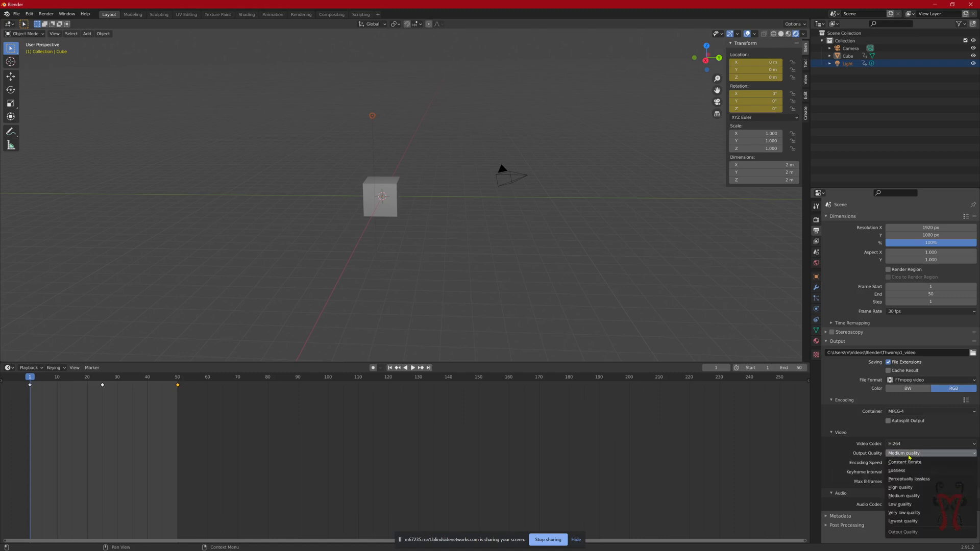
left_click(903, 488)
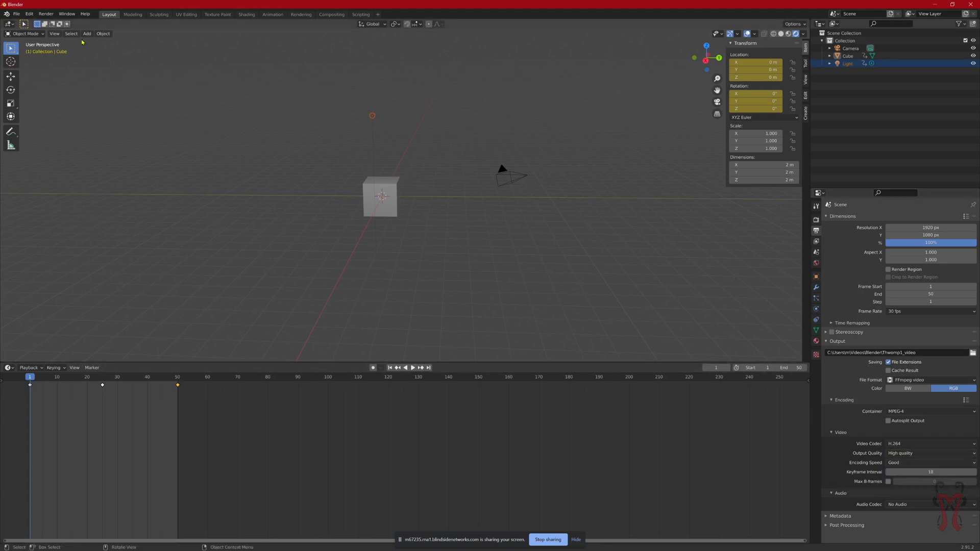
Render a still image of the current frame and start saving the result as a new image file
left_click(46, 16)
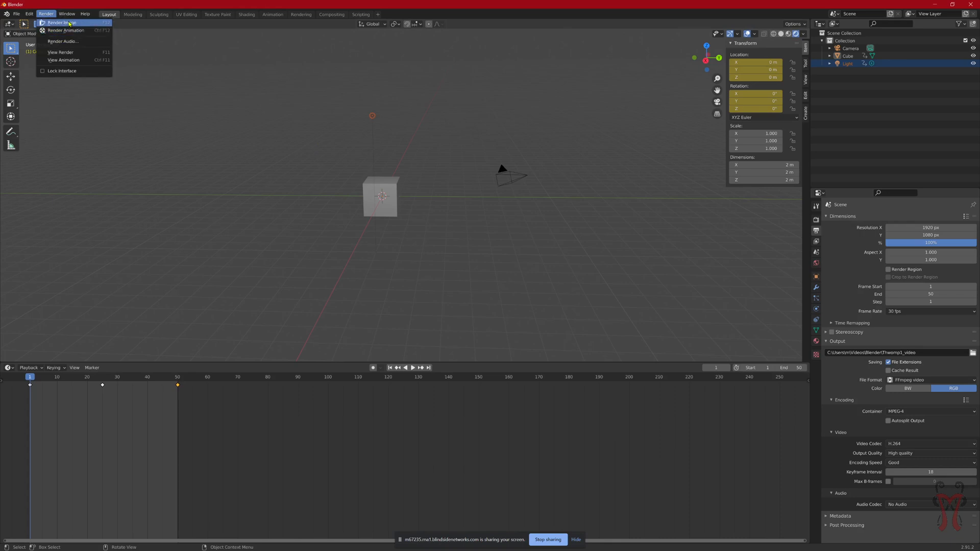
left_click(69, 23)
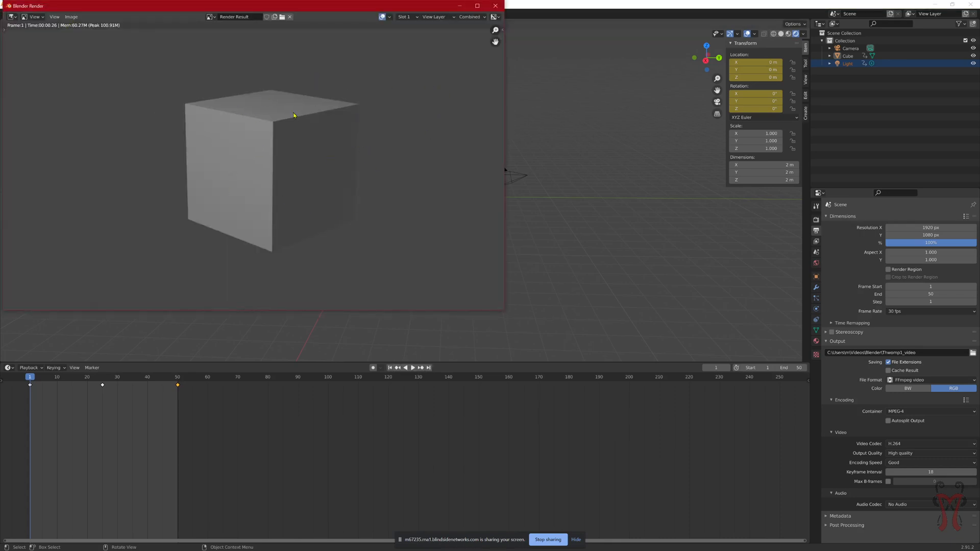
left_click(71, 17)
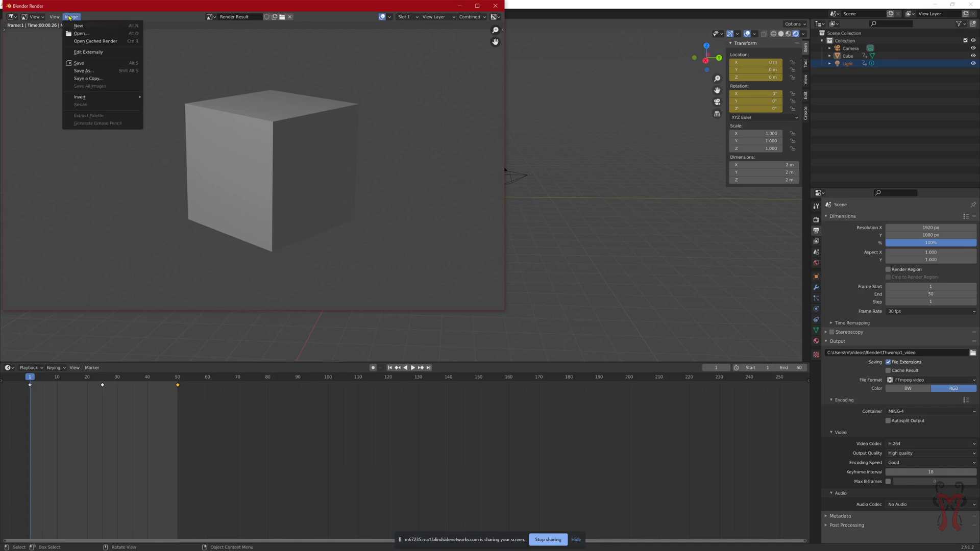
left_click(83, 71)
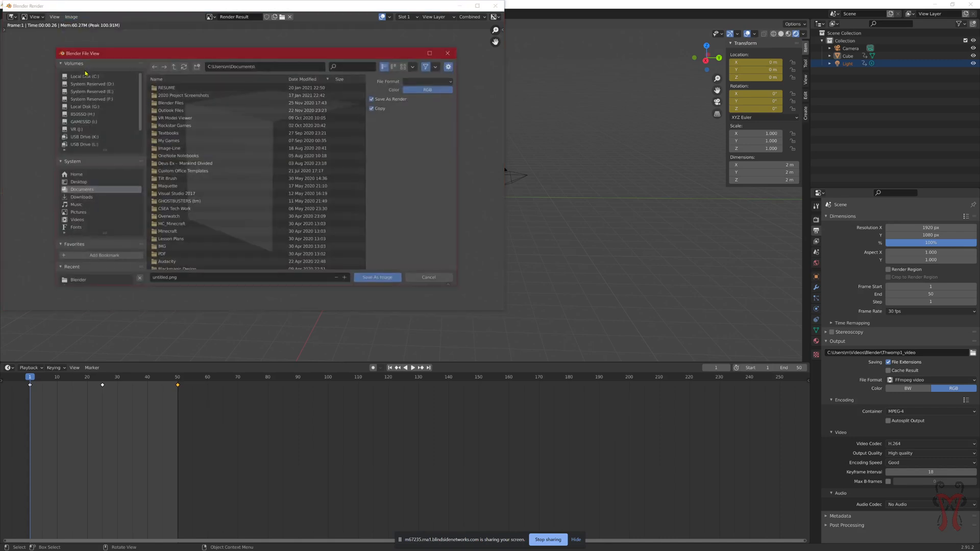
Name the rendered image file thwomp_img1.png
left_click(201, 279)
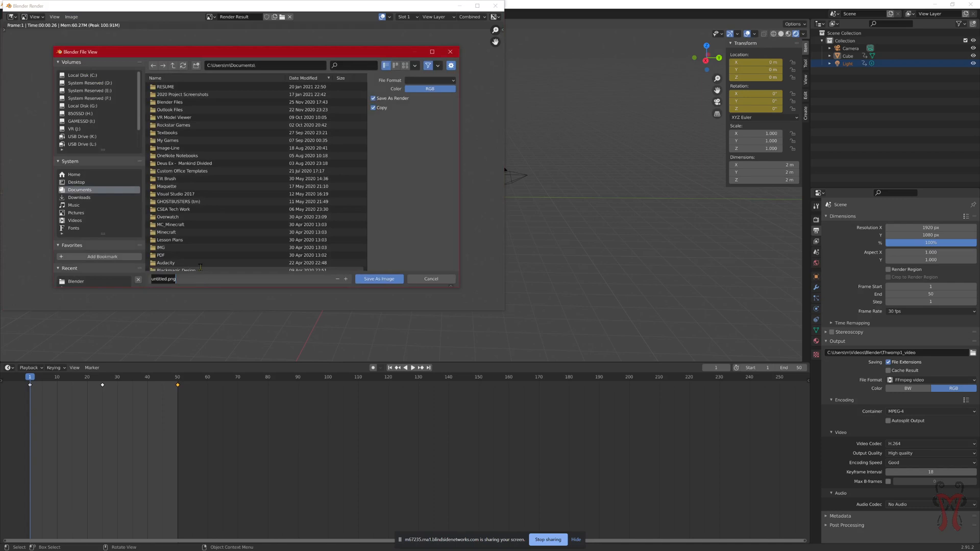
type("cuber")
key("BackSpace")
key("BackSpace")
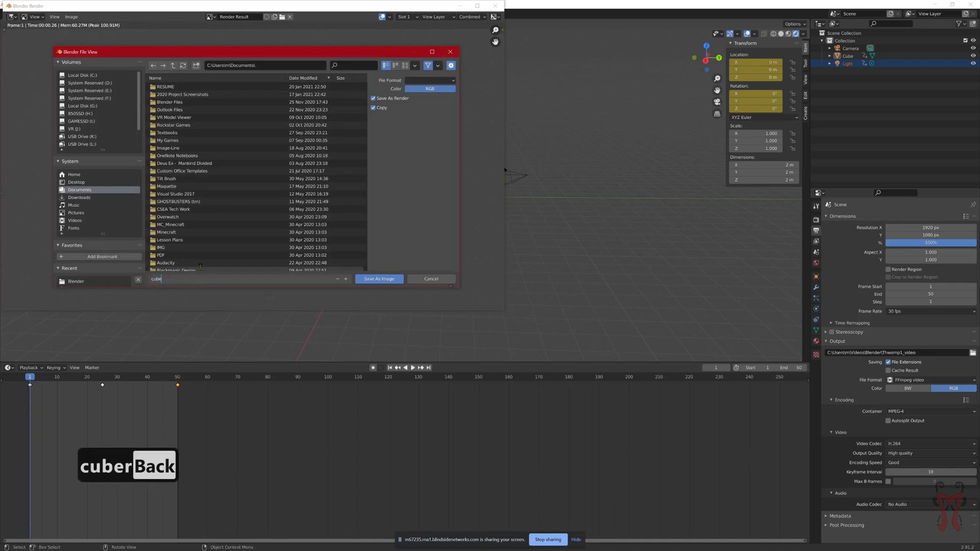
key("BackSpace")
key("BackSpace")
key("BackSpace")
type("thwompo")
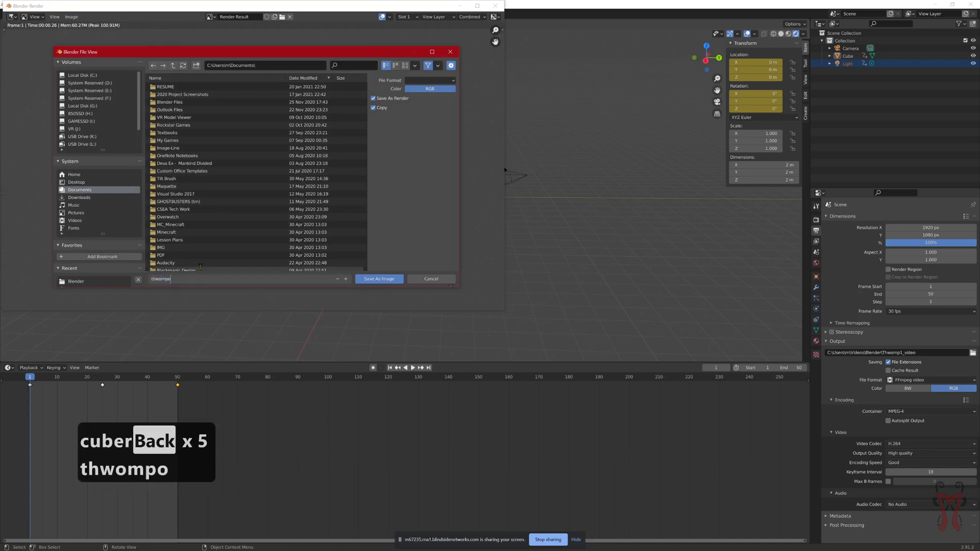
key("BackSpace")
type("_")
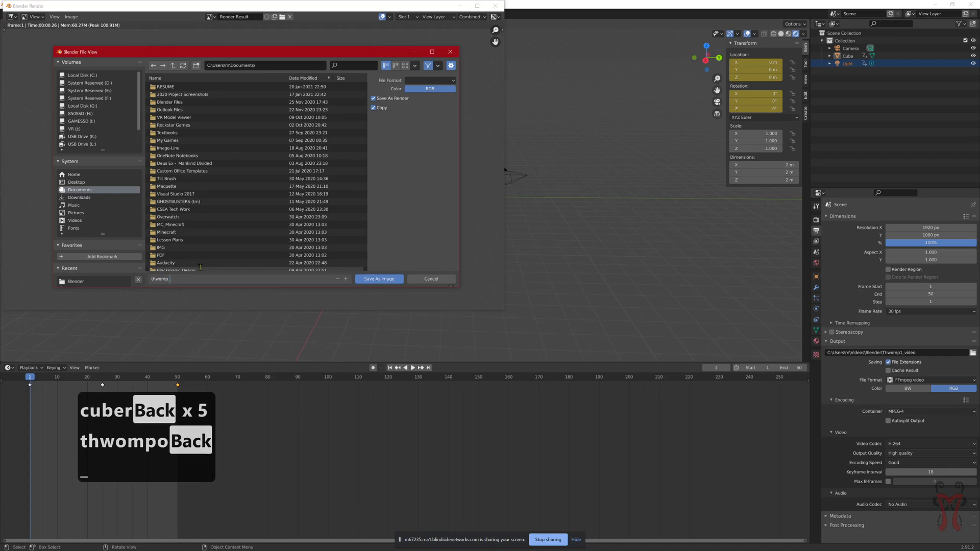
type("img1.png")
Save the image in the Blender folder inside Videos and close the render window
left_click(75, 220)
left_click(176, 98)
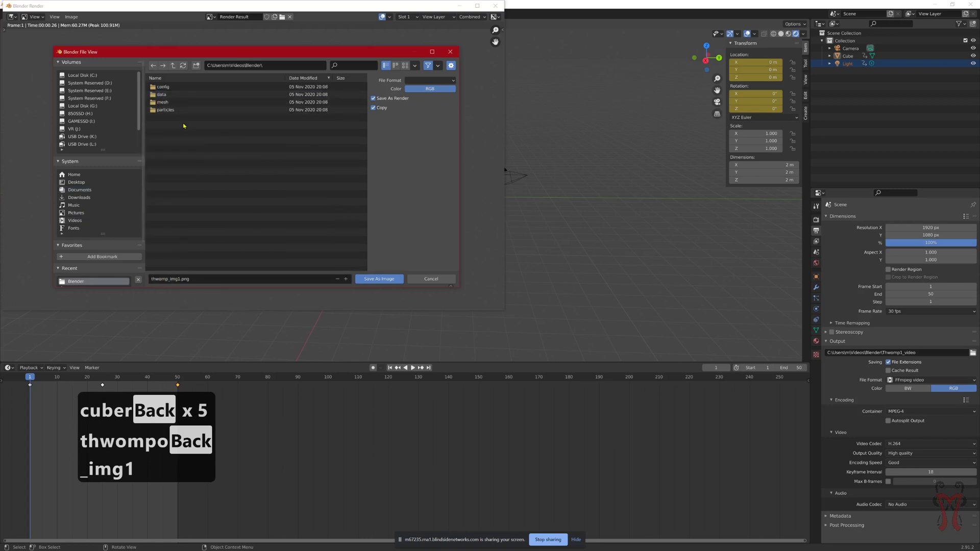
left_click(380, 279)
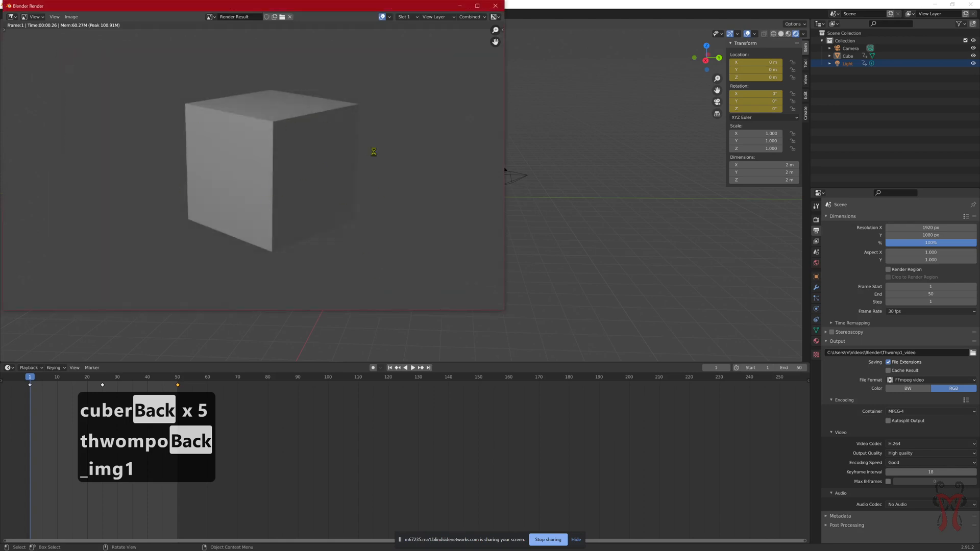
left_click(495, 6)
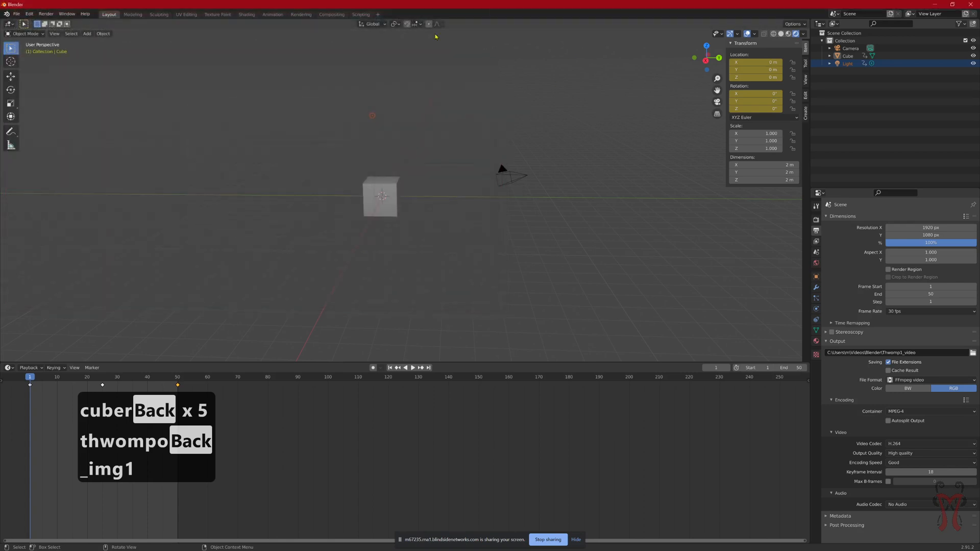
Render the full 50-frame animation to the configured video file
left_click(48, 15)
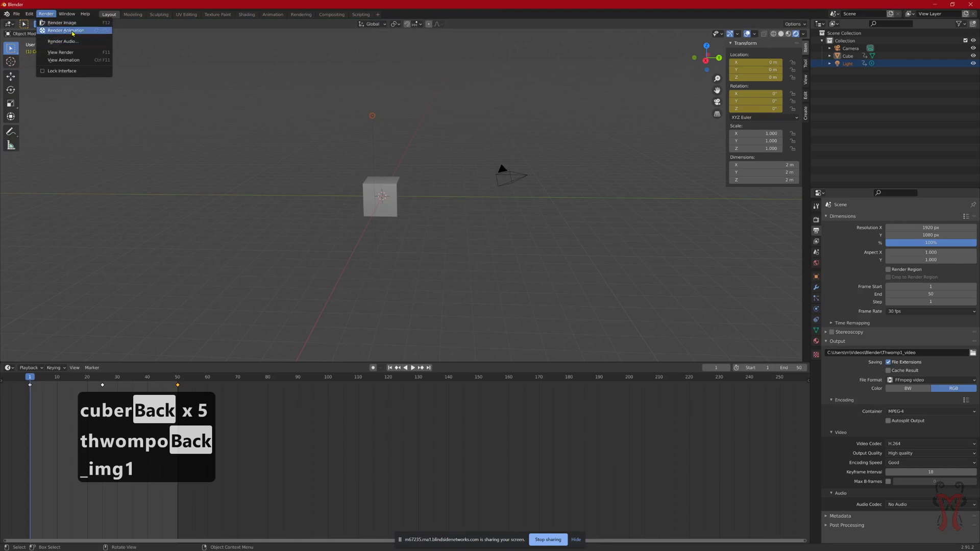
left_click(67, 31)
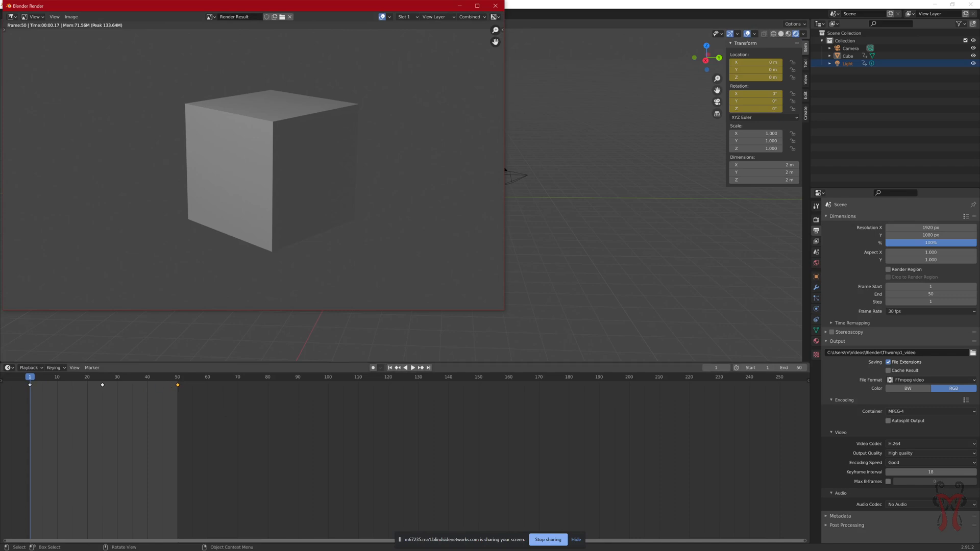
Switch to File Explorer and open the Blender folder inside Videos to find the rendered files
key("super+e")
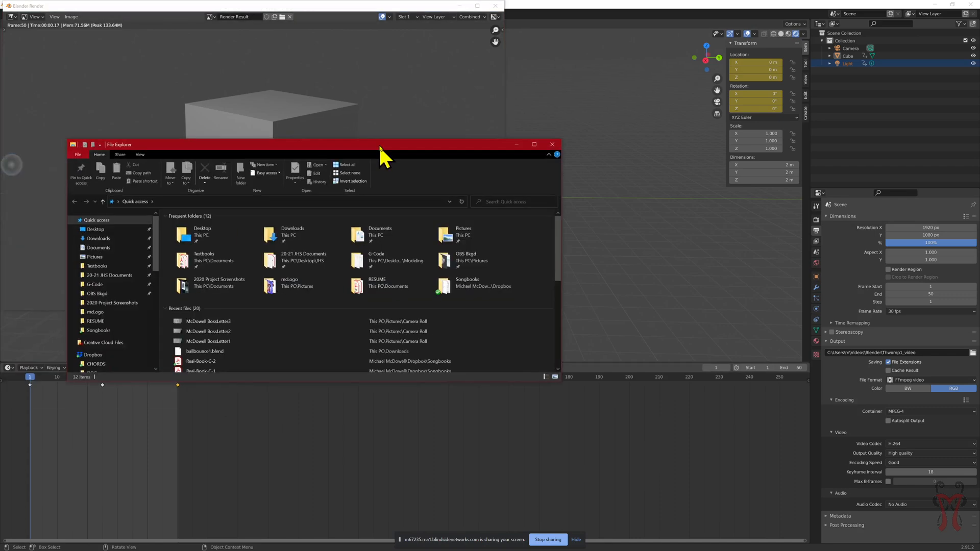
left_click_drag(379, 145, 564, 123)
scroll(288, 283, "down", 6)
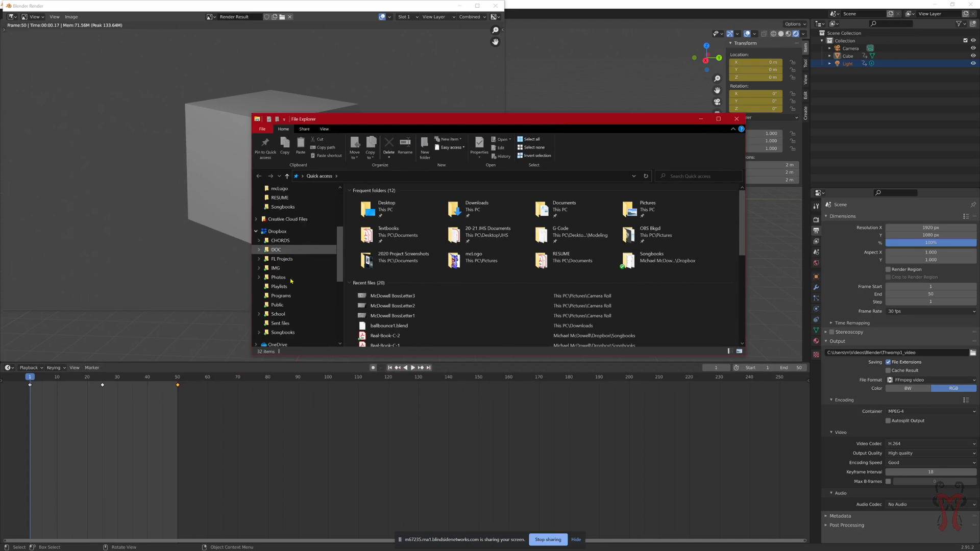
left_click(284, 288)
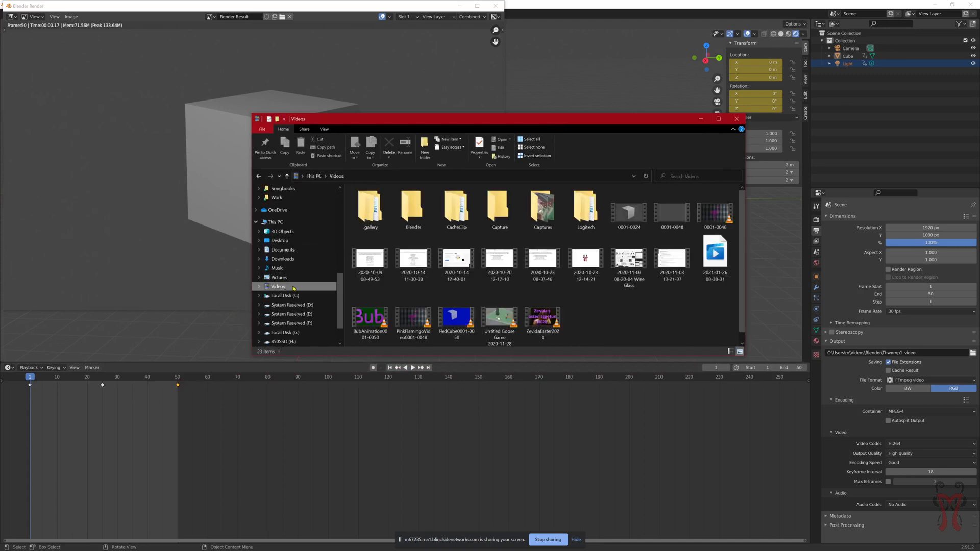
double_click(413, 207)
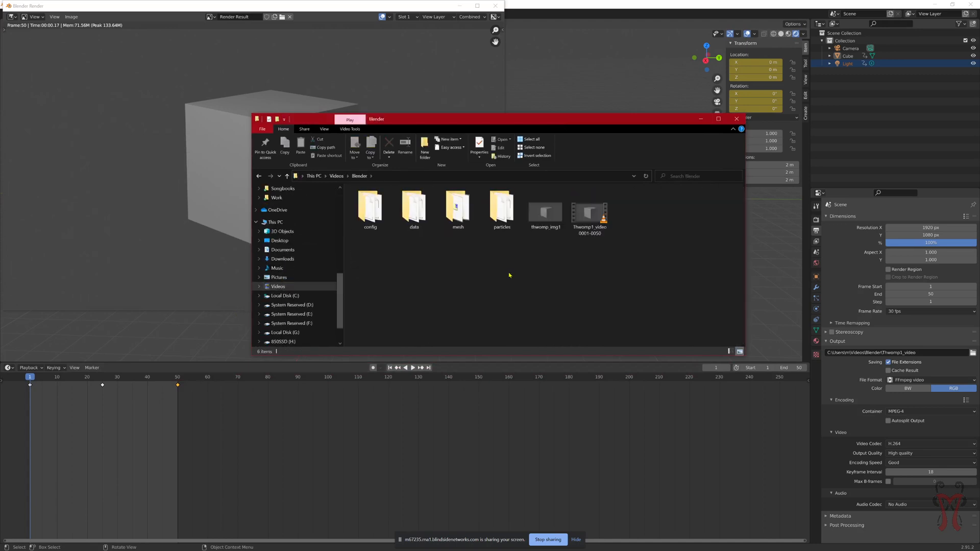
Play Thwomp1_video0001-0050 in VLC, declining the player update, and close the player, File Explorer and render windows
double_click(588, 211)
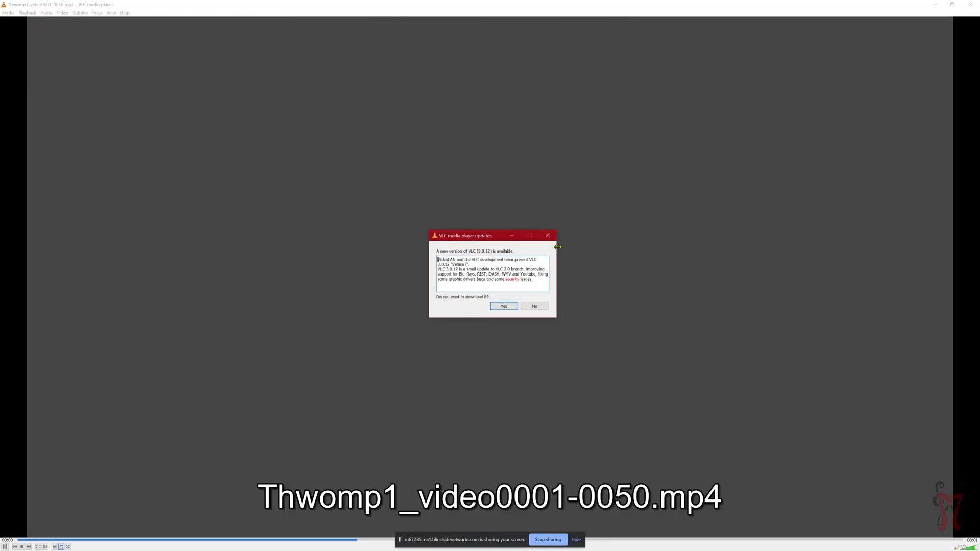
left_click(540, 305)
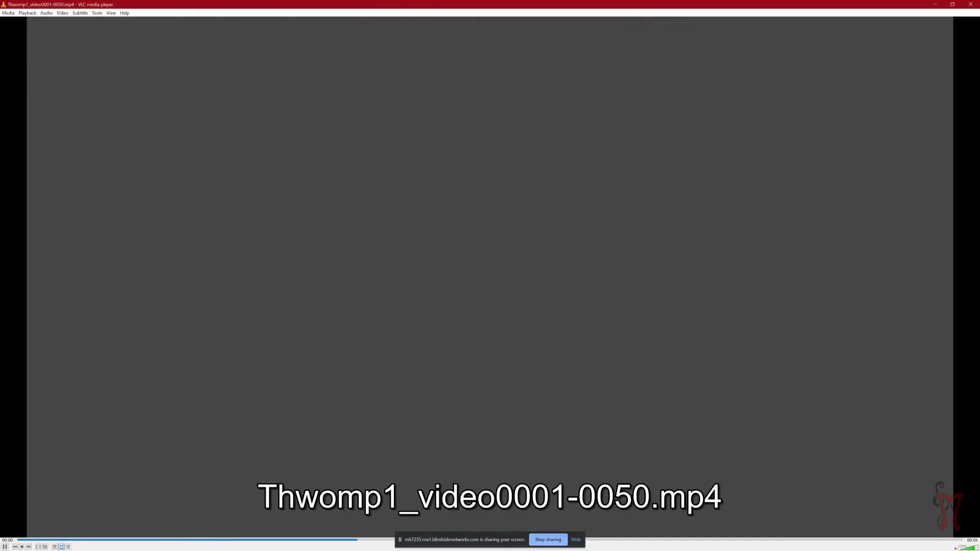
left_click(971, 4)
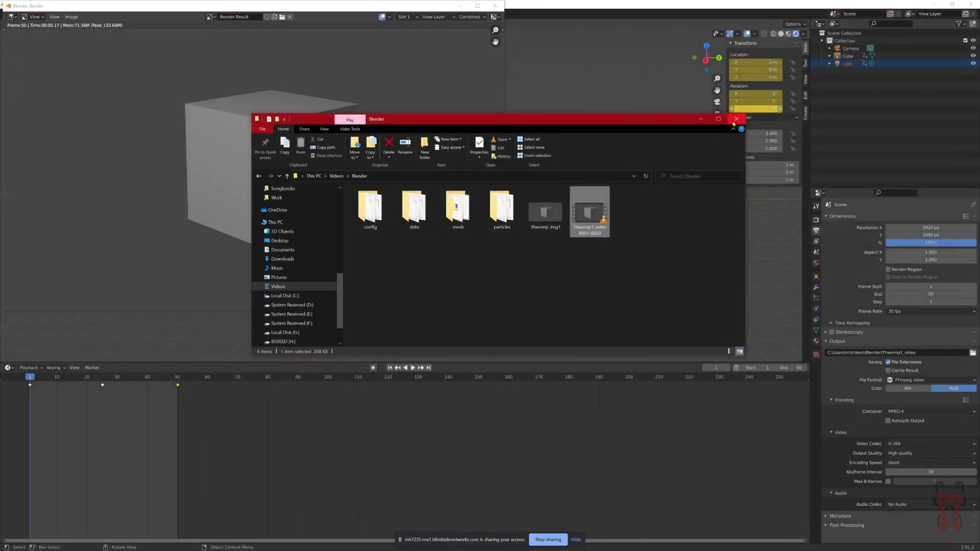
left_click(735, 120)
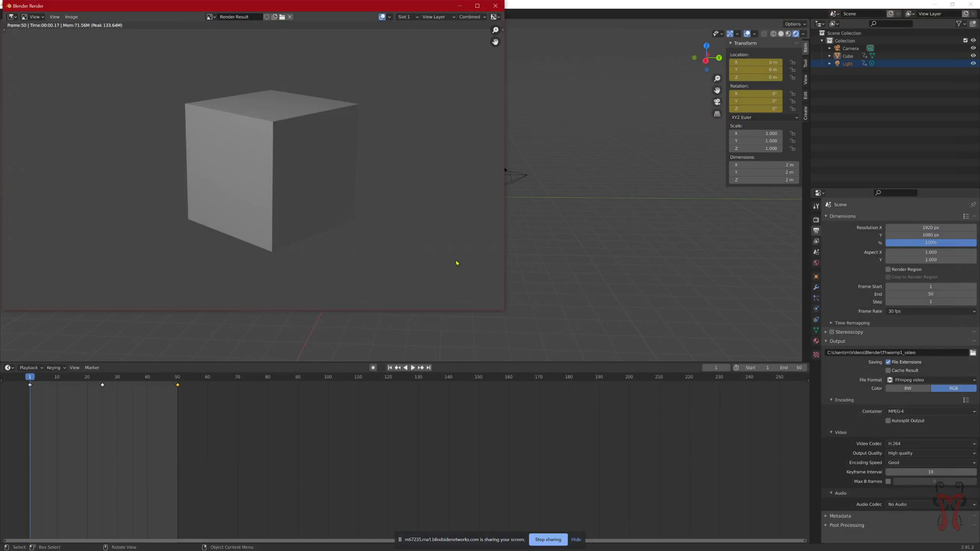
left_click(496, 5)
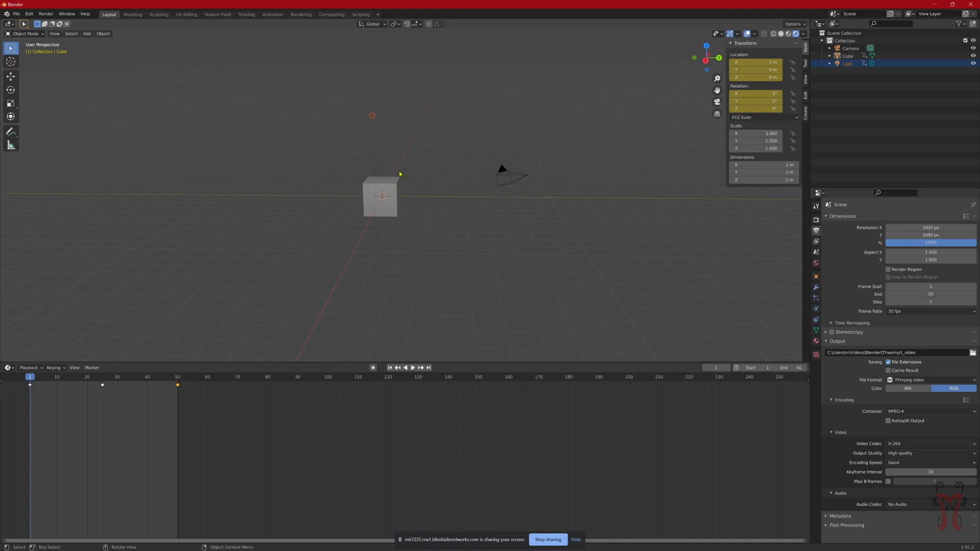
key("ctrl+alt+6")
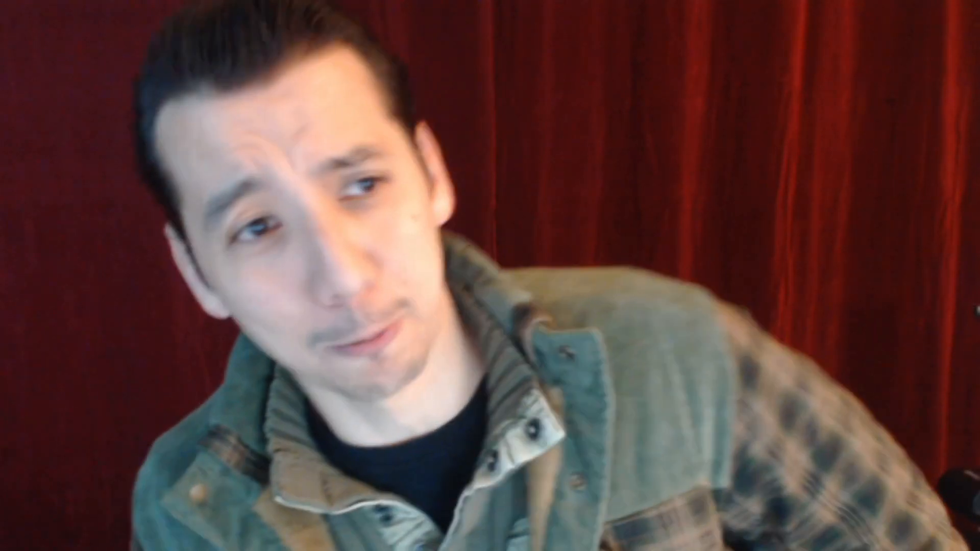